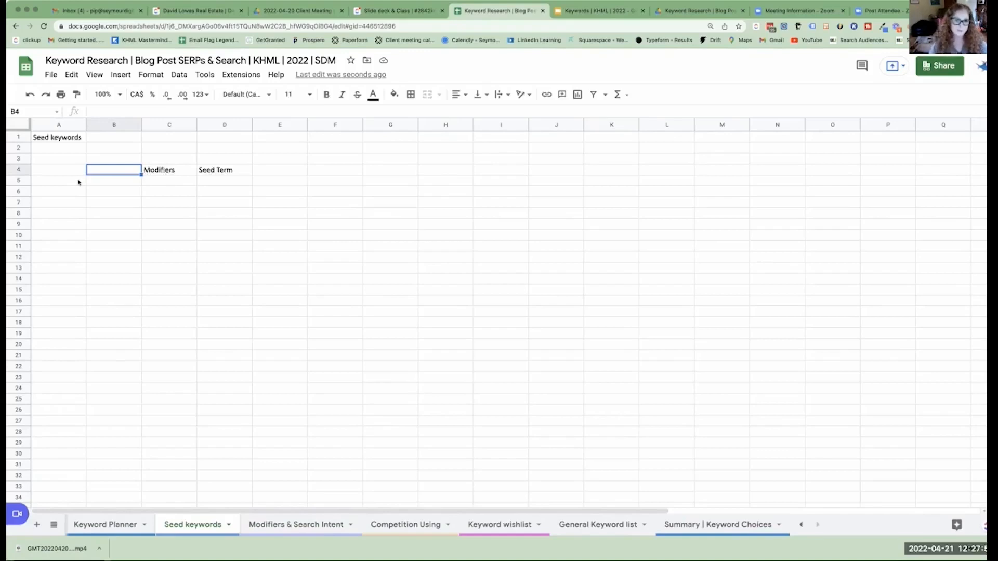
Review the Keyword Planner sheet's Volume and Competition columns and the phrases listed in column C of the SEARCHING A IDEA sheet.
{"action": "left_click", "coordinate": [119, 523]}
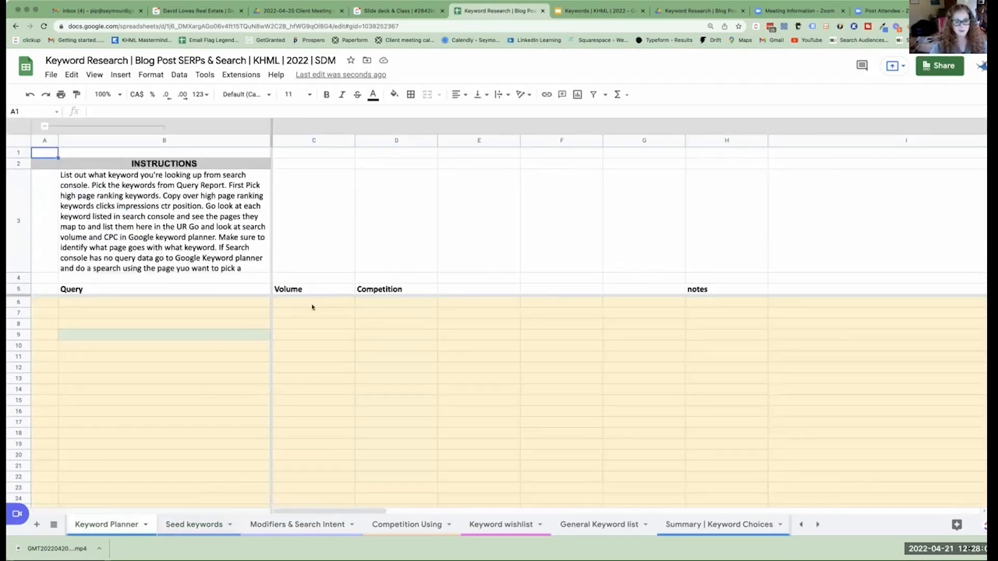
{"action": "left_click_drag", "start_coordinate": [312, 307], "coordinate": [408, 315]}
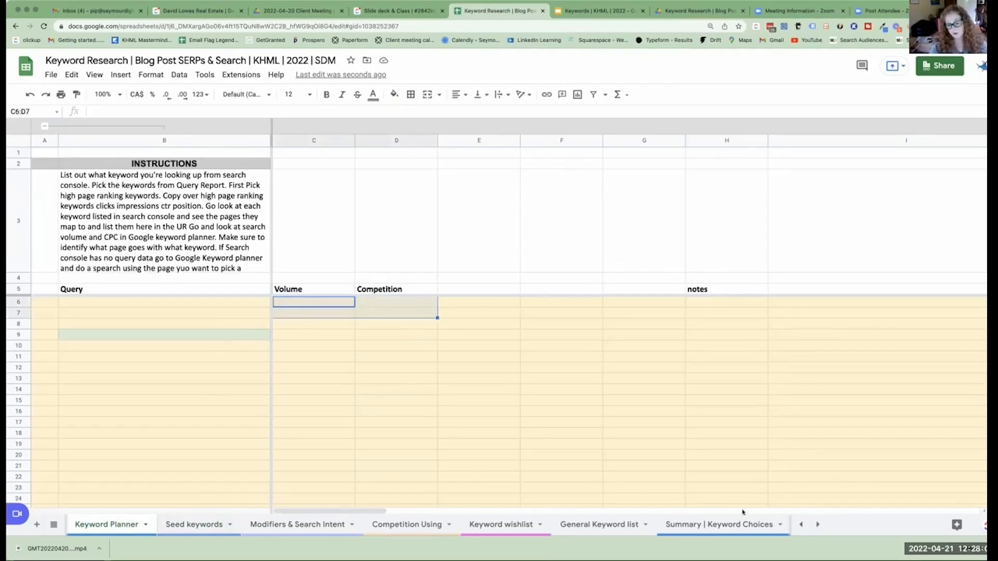
{"action": "left_click", "coordinate": [801, 525]}
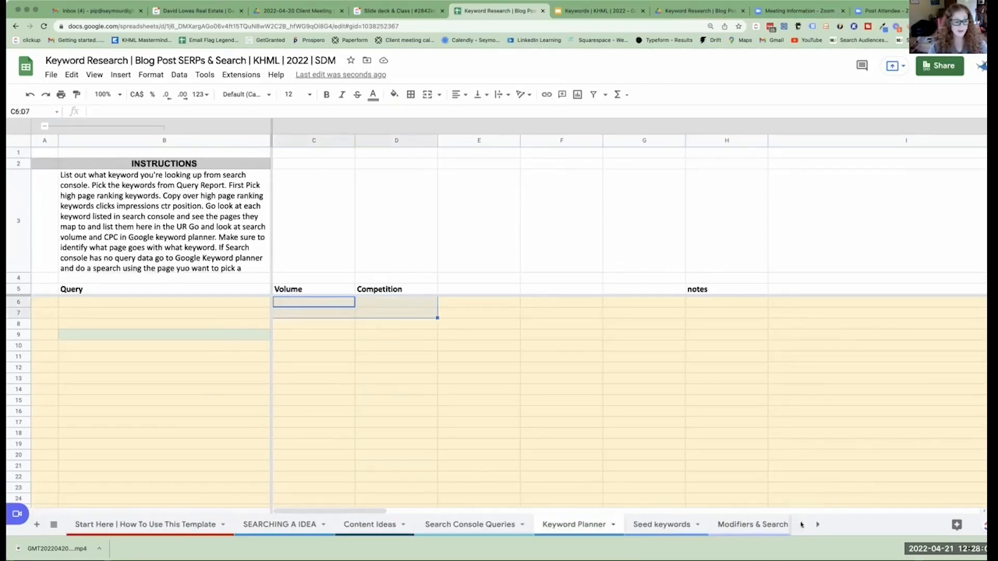
{"action": "left_click", "coordinate": [285, 523]}
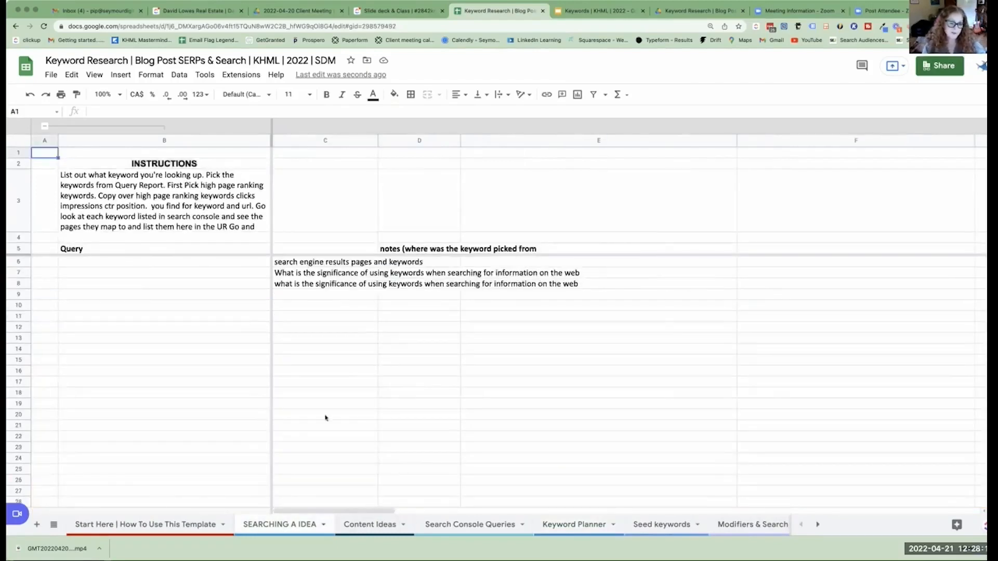
{"action": "left_click_drag", "start_coordinate": [324, 264], "coordinate": [323, 296]}
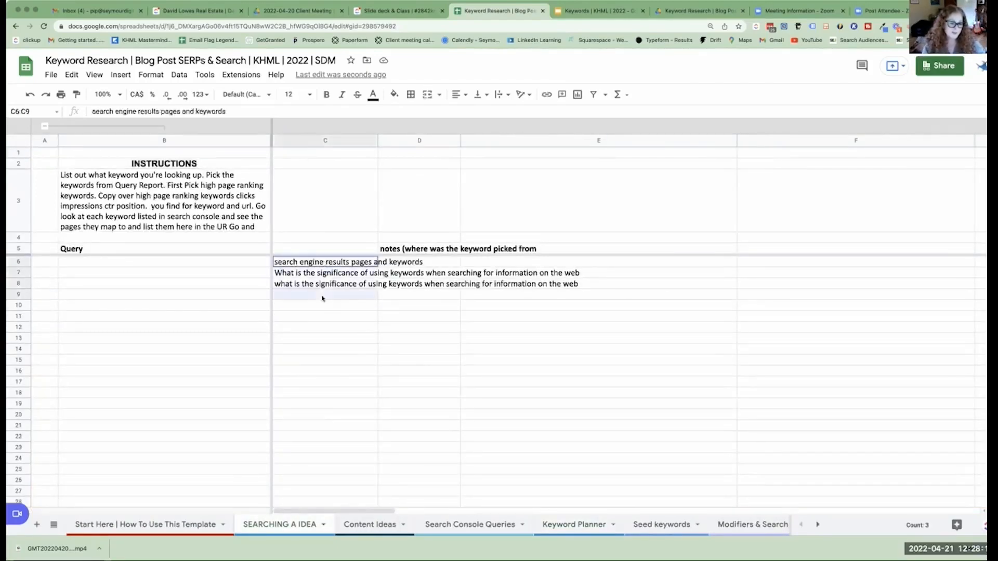
{"action": "left_click", "coordinate": [353, 264]}
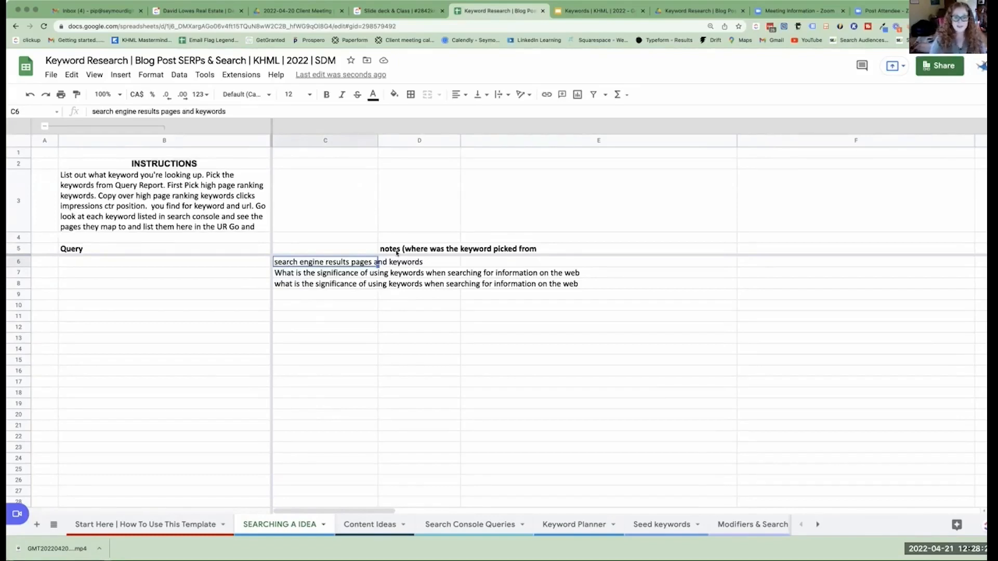
Add the missing closing parenthesis to the "notes (where was the keyword picked from" header in D5.
{"action": "double_click", "coordinate": [397, 252]}
{"action": "type", "text": ")"}
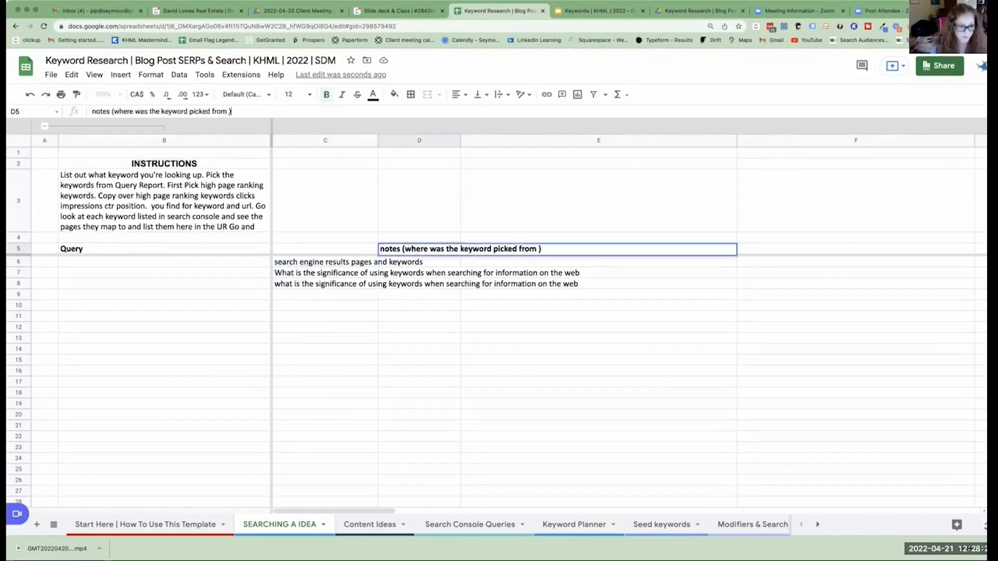
Copy the phrase "search engine results pages and keywords" from C6 and search Google for it in the browser tab showing the Zoom page.
{"action": "left_click", "coordinate": [325, 263]}
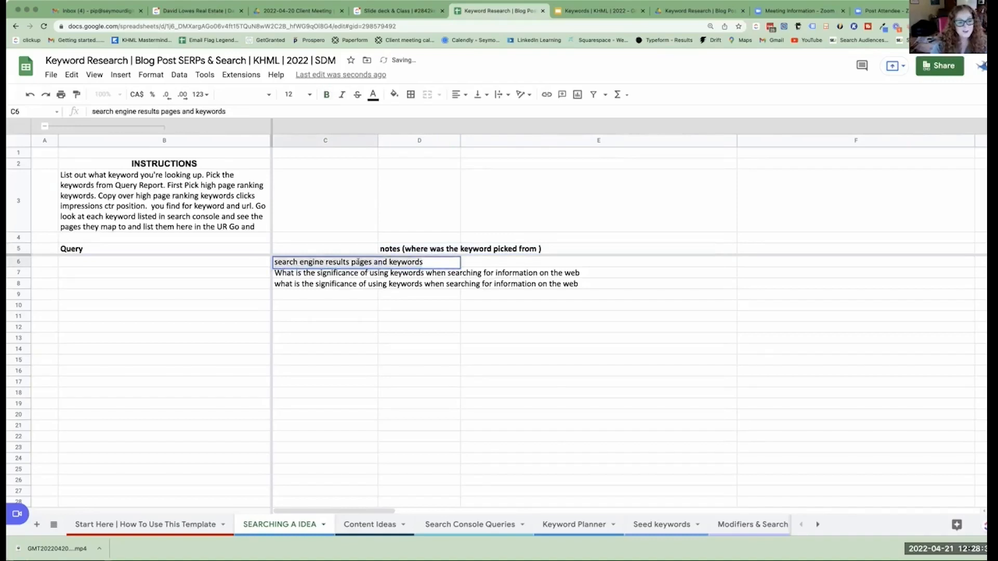
{"action": "right_click", "coordinate": [358, 261]}
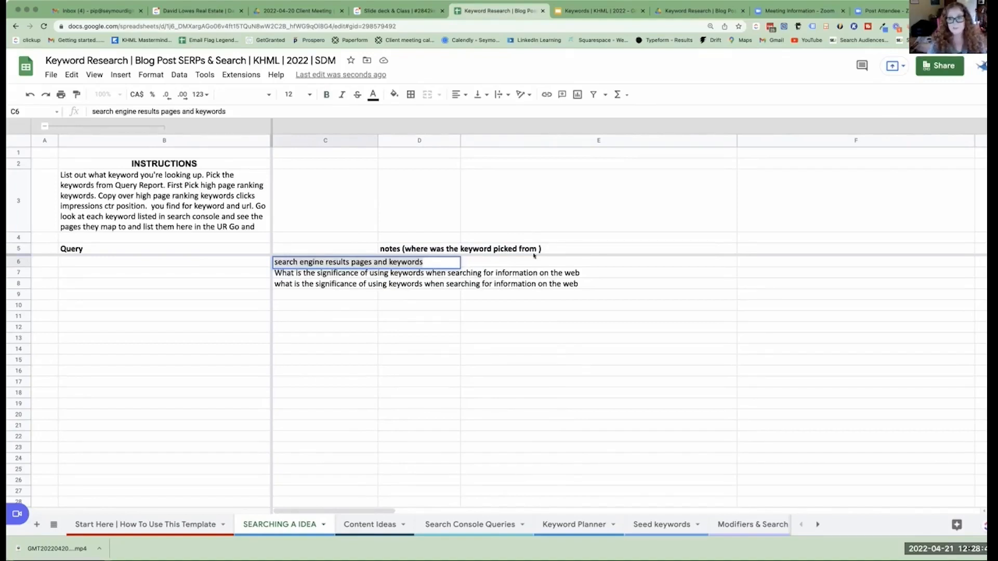
{"action": "left_click", "coordinate": [865, 10]}
{"action": "left_click", "coordinate": [609, 25]}
{"action": "type", "text": "google ads"}
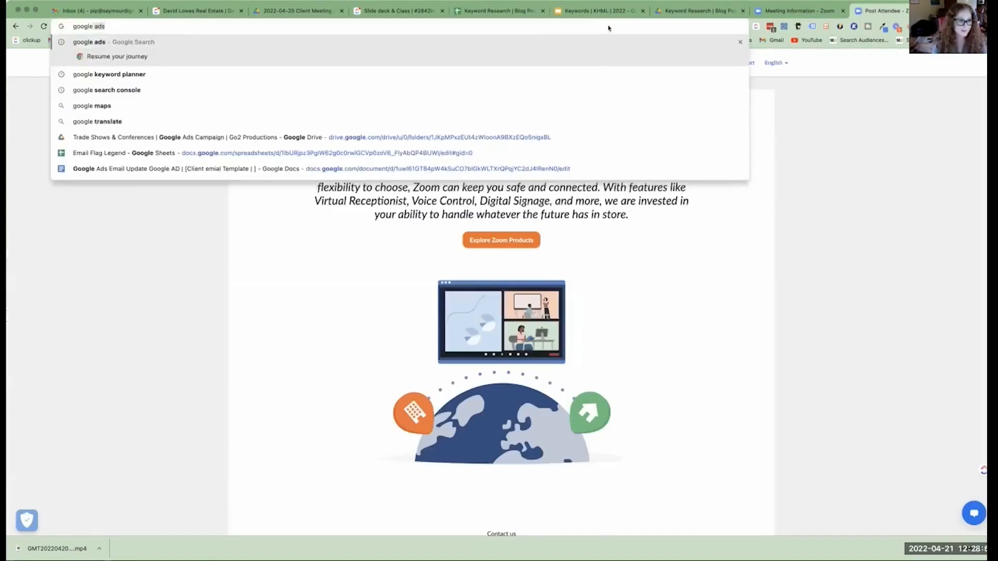
{"action": "key", "text": "BackSpace"}
{"action": "key", "text": "BackSpace"}
{"action": "key", "text": "BackSpace"}
{"action": "key", "text": "Return"}
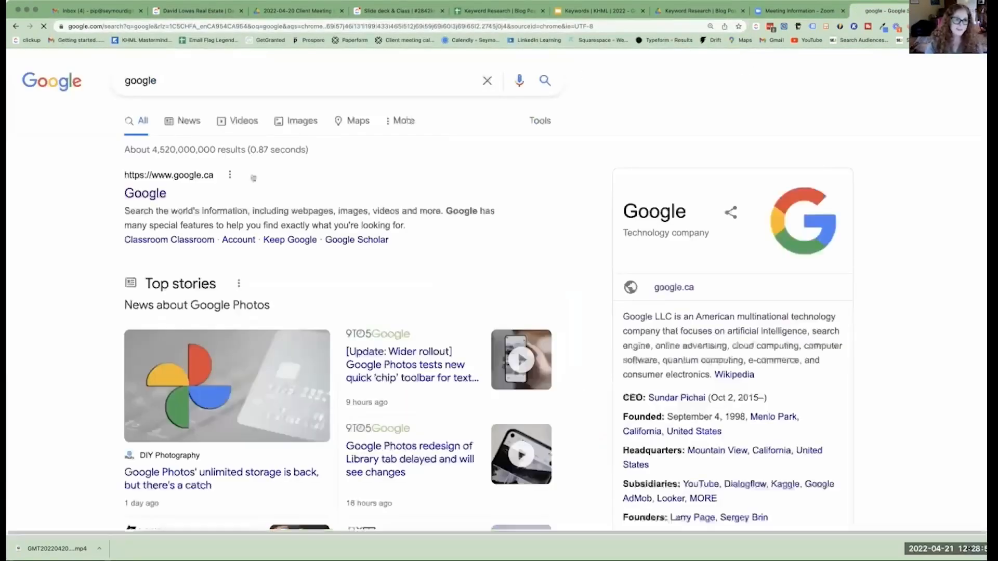
{"action": "left_click", "coordinate": [158, 196]}
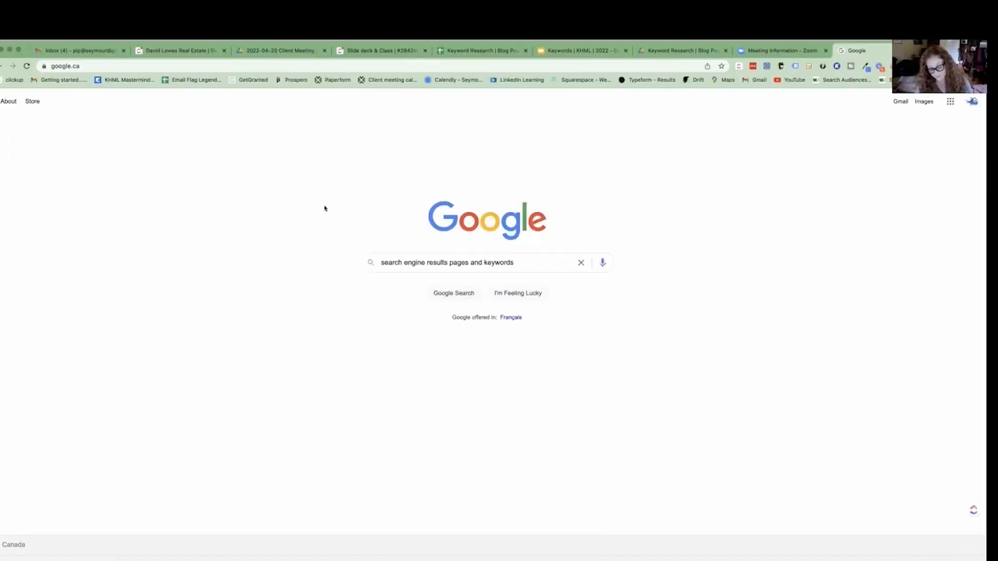
{"action": "key", "text": "Return"}
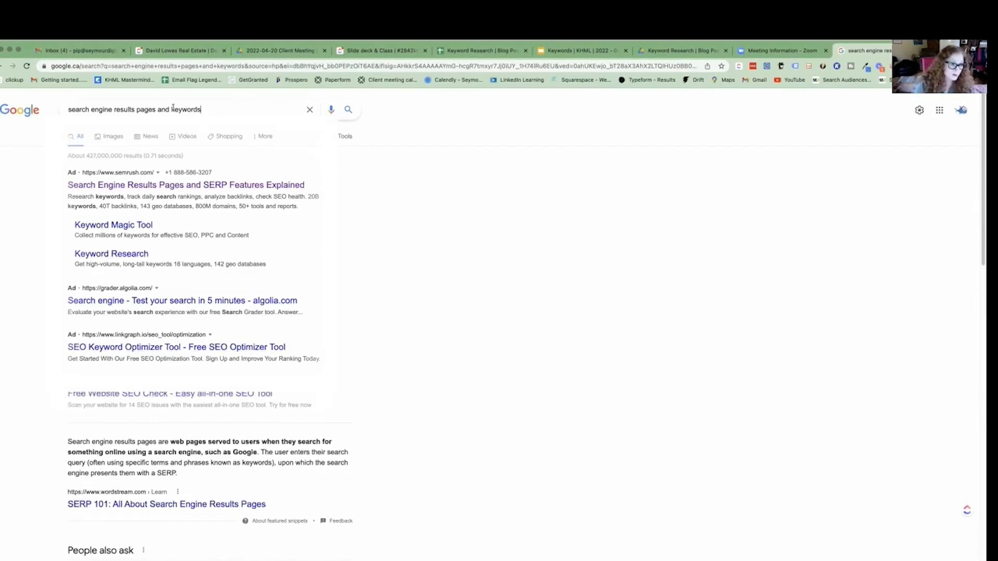
Examine the search results for the phrase, including the ads, featured snippet, People also ask questions, and the Mailchimp and Wikipedia listings.
{"action": "left_click_drag", "start_coordinate": [201, 109], "coordinate": [54, 107]}
{"action": "scroll", "coordinate": [138, 281], "scroll_direction": "down", "scroll_amount": 1}
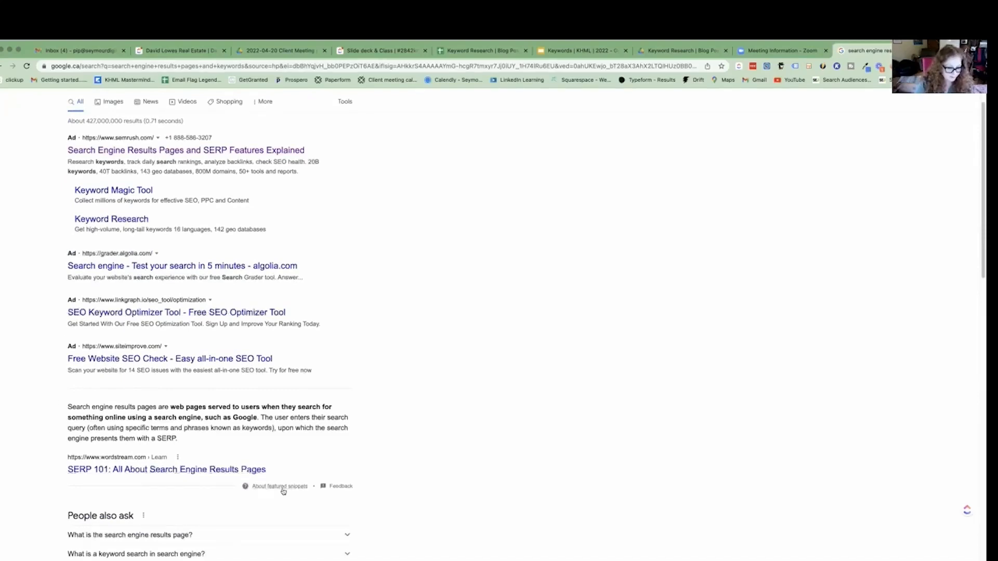
{"action": "left_click_drag", "start_coordinate": [152, 454], "coordinate": [188, 447]}
{"action": "scroll", "coordinate": [180, 436], "scroll_direction": "down", "scroll_amount": 1}
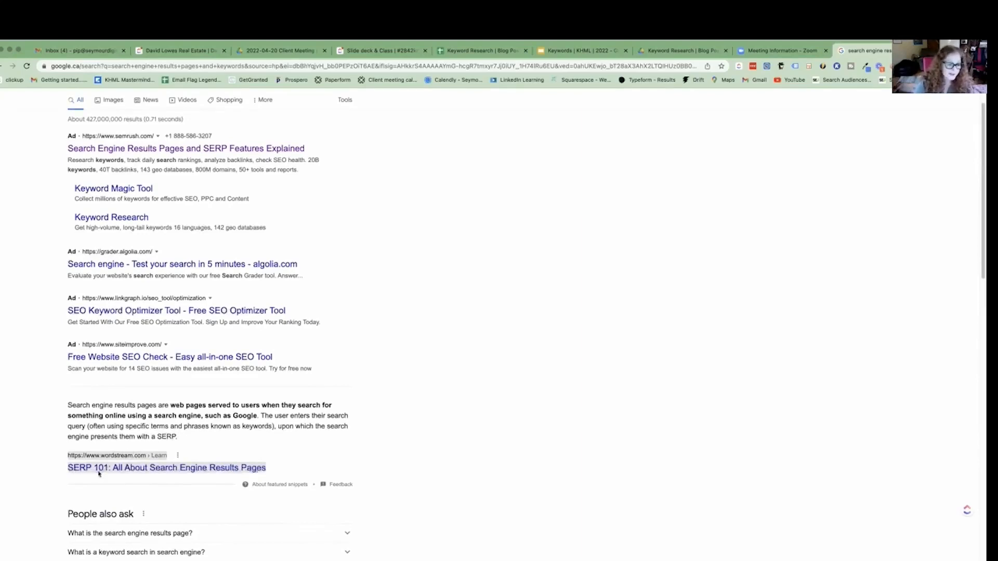
{"action": "scroll", "coordinate": [97, 468], "scroll_direction": "down", "scroll_amount": 1}
{"action": "scroll", "coordinate": [84, 479], "scroll_direction": "down", "scroll_amount": 5}
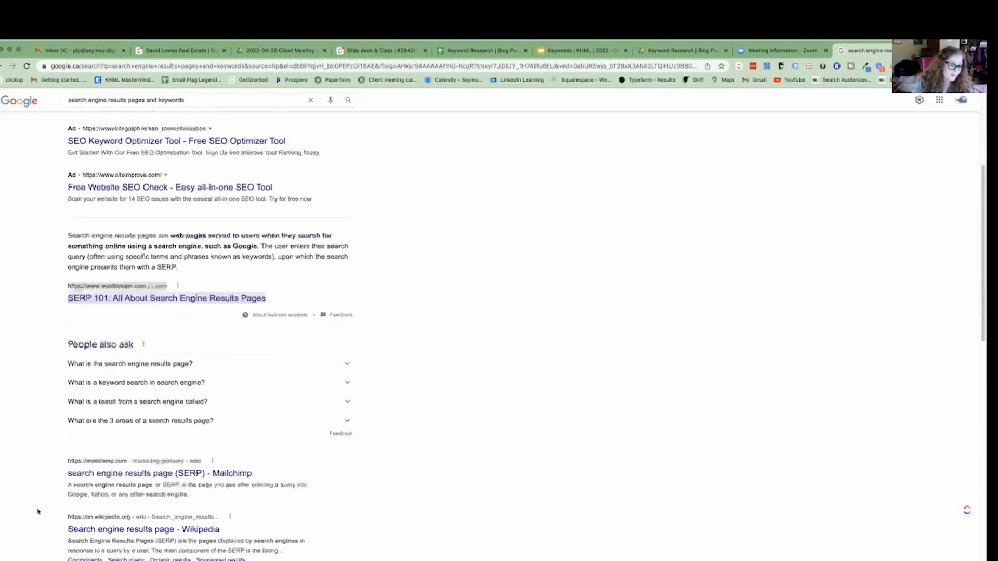
{"action": "scroll", "coordinate": [43, 491], "scroll_direction": "down", "scroll_amount": 1}
{"action": "left_click_drag", "start_coordinate": [51, 483], "coordinate": [274, 528]}
{"action": "scroll", "coordinate": [279, 499], "scroll_direction": "up", "scroll_amount": 2}
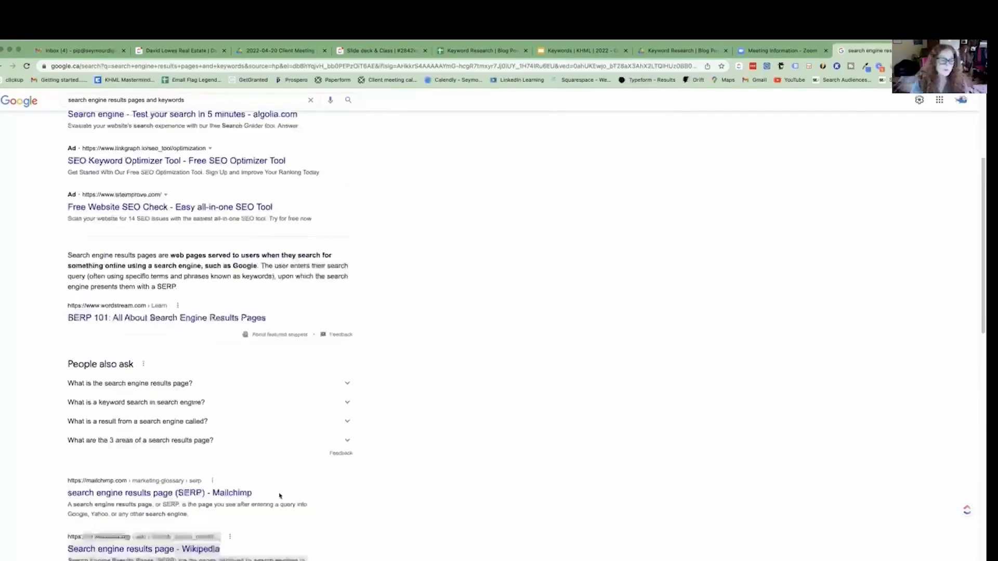
{"action": "scroll", "coordinate": [268, 490], "scroll_direction": "down", "scroll_amount": 1}
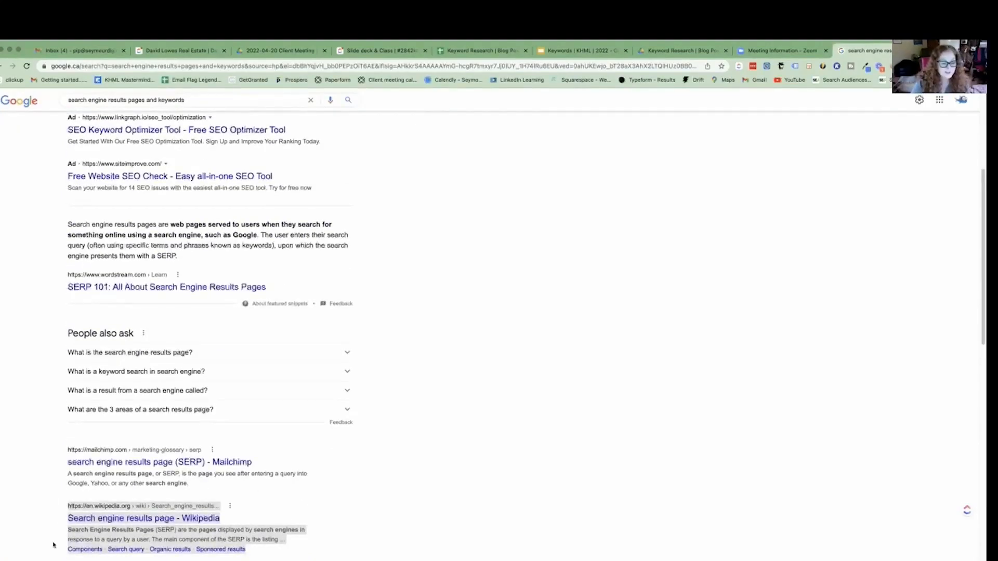
{"action": "left_click", "coordinate": [55, 445]}
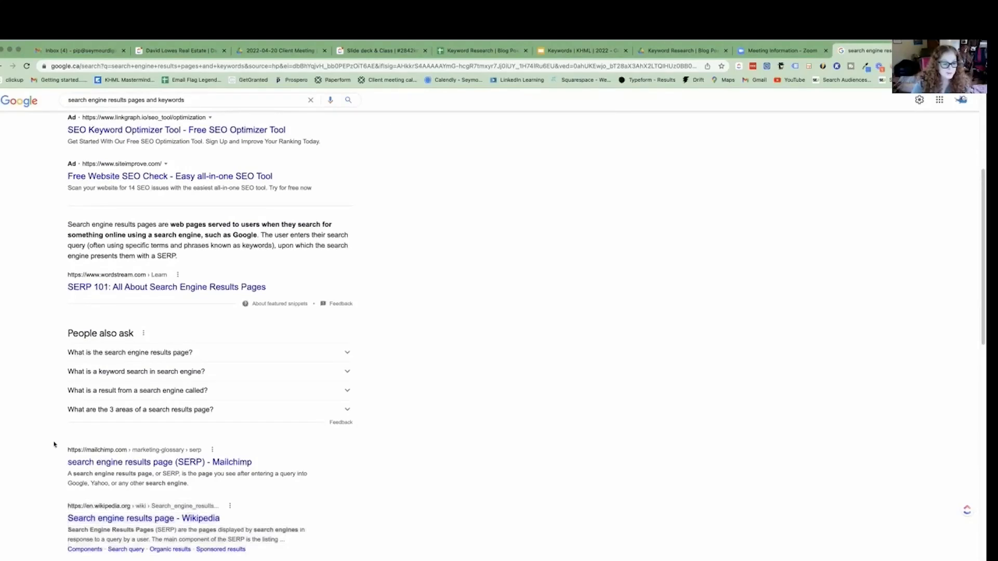
{"action": "scroll", "coordinate": [180, 445], "scroll_direction": "up", "scroll_amount": 2}
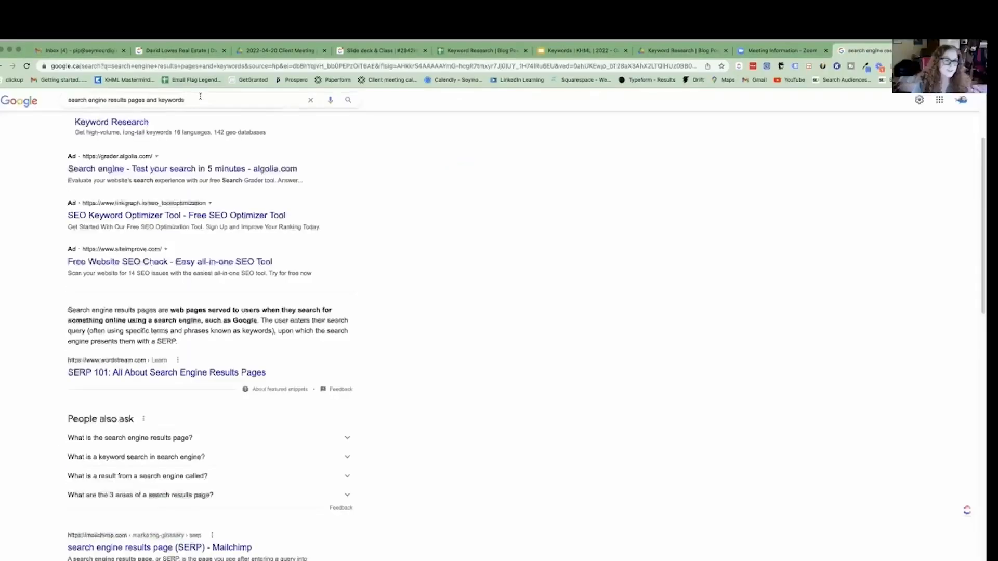
Run Google's suggested search "parts of a search engine results page" and copy that phrase.
{"action": "left_click", "coordinate": [200, 96]}
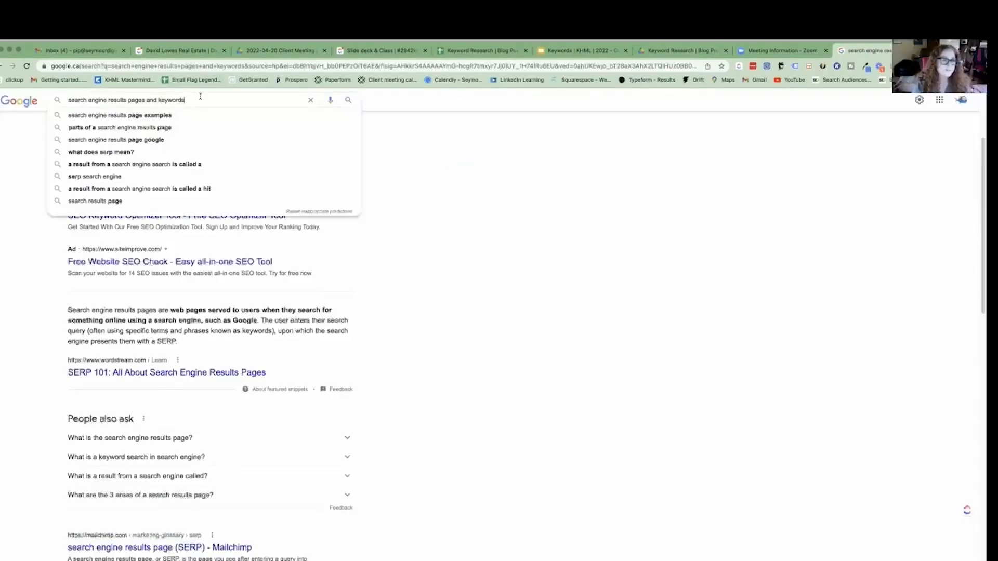
{"action": "left_click", "coordinate": [177, 127]}
{"action": "triple_click", "coordinate": [196, 107]}
{"action": "key", "text": "super+c"}
{"action": "right_click", "coordinate": [199, 106]}
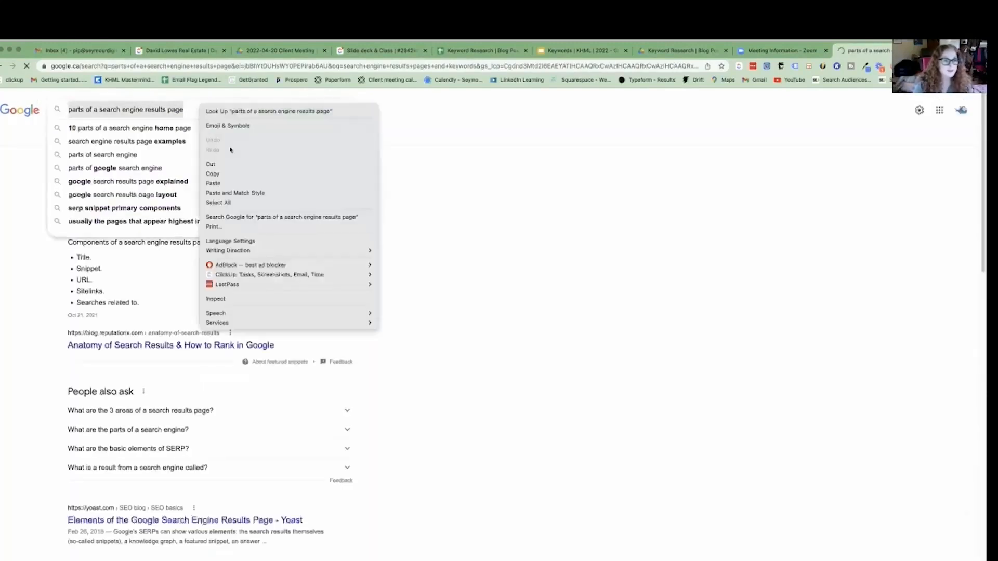
{"action": "left_click", "coordinate": [224, 174]}
Switch to the Keyword Research spreadsheet and paste the phrase "parts of a search engine results page" into cell C9.
{"action": "left_click", "coordinate": [460, 54]}
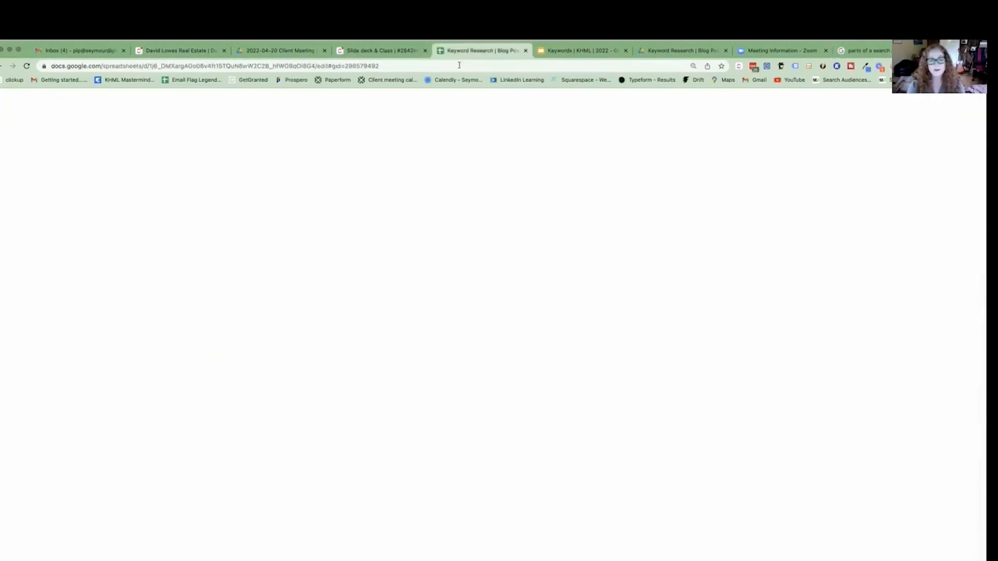
{"action": "left_click", "coordinate": [289, 335]}
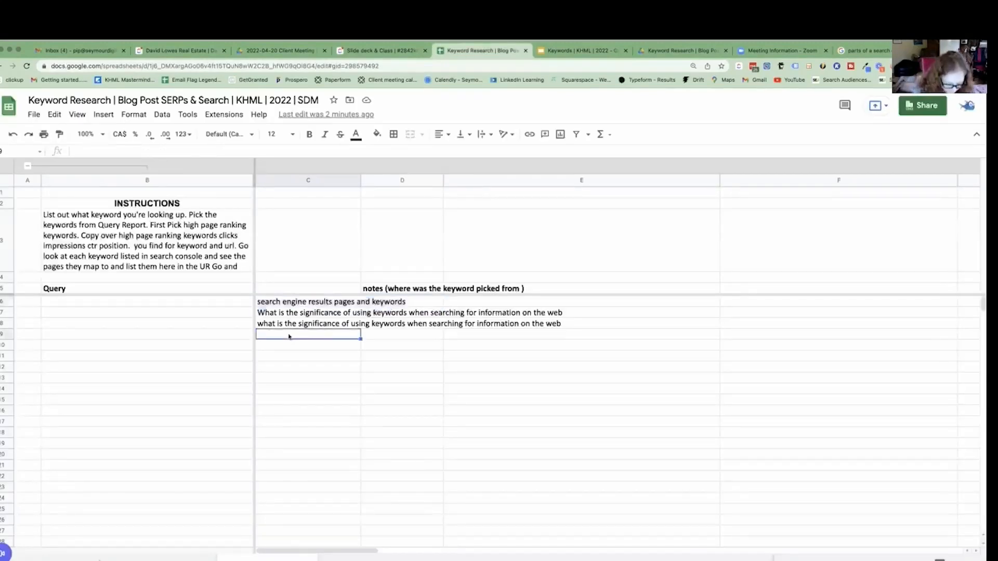
{"action": "key", "text": "super+v"}
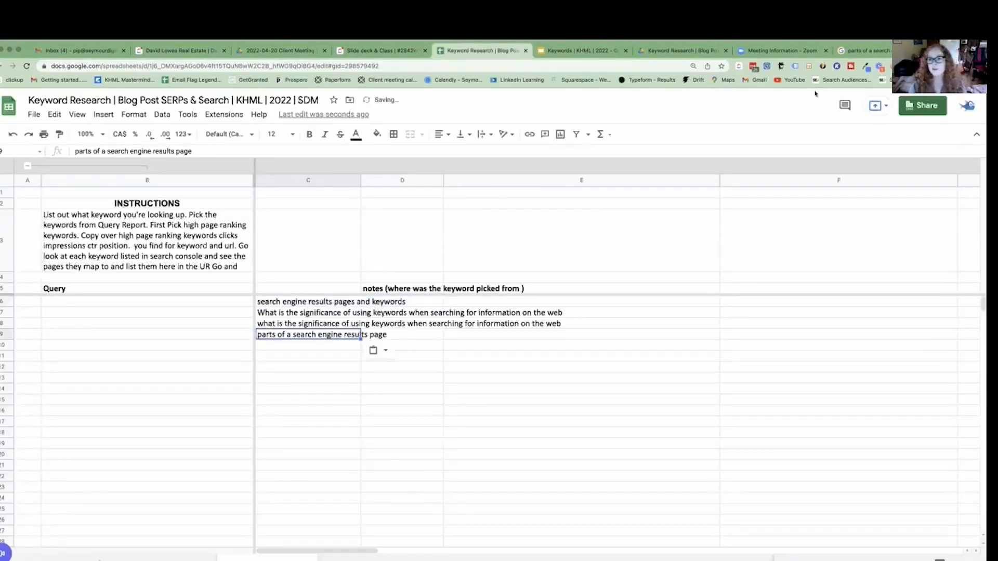
Look back at the Google suggestions, and check the spreadsheet's Content Ideas sheet.
{"action": "left_click", "coordinate": [866, 50]}
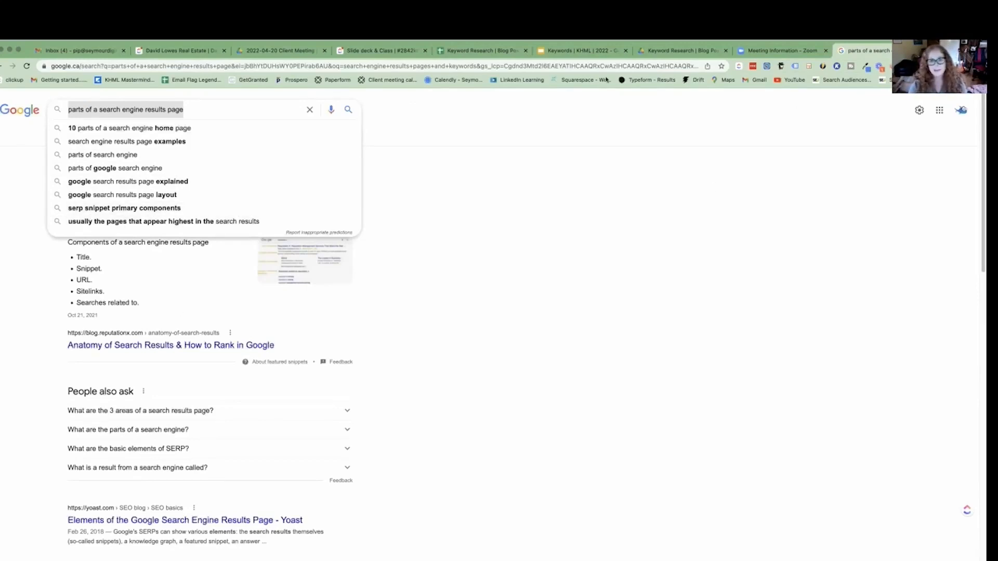
{"action": "left_click", "coordinate": [489, 50]}
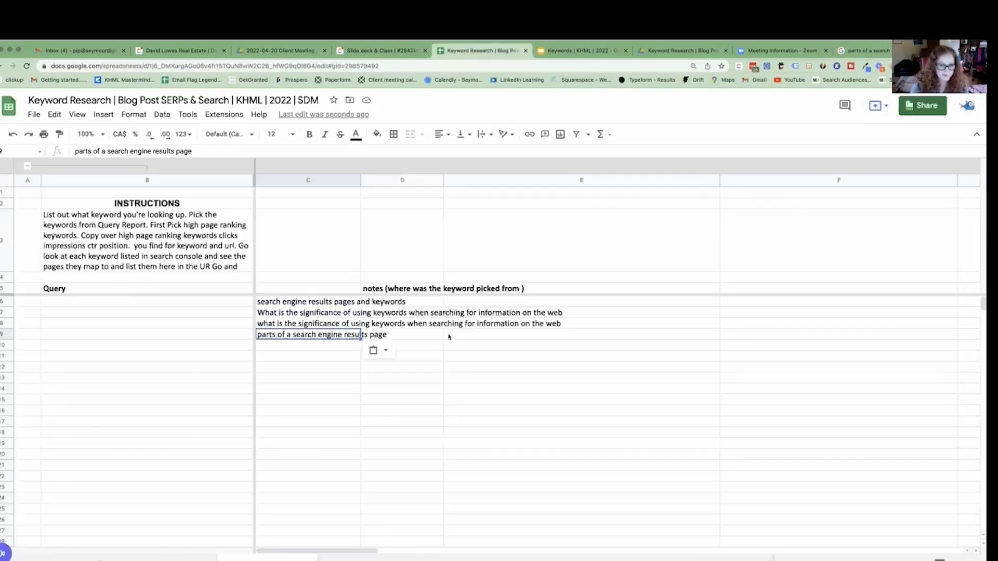
{"action": "left_click", "coordinate": [348, 557]}
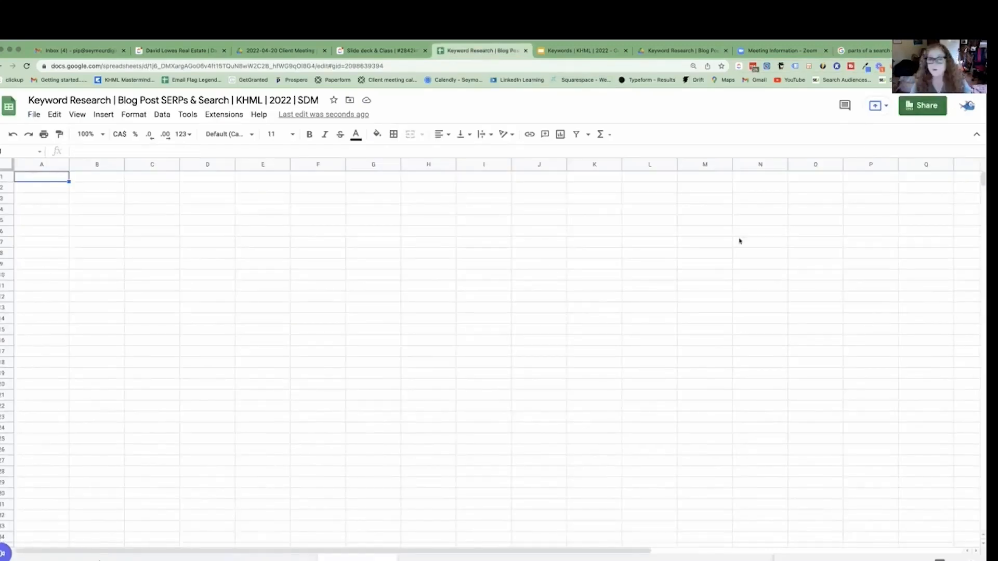
In Google, try a space after and before "parts of a search engine results page" to check the suggestions, and rerun the search.
{"action": "left_click", "coordinate": [858, 51]}
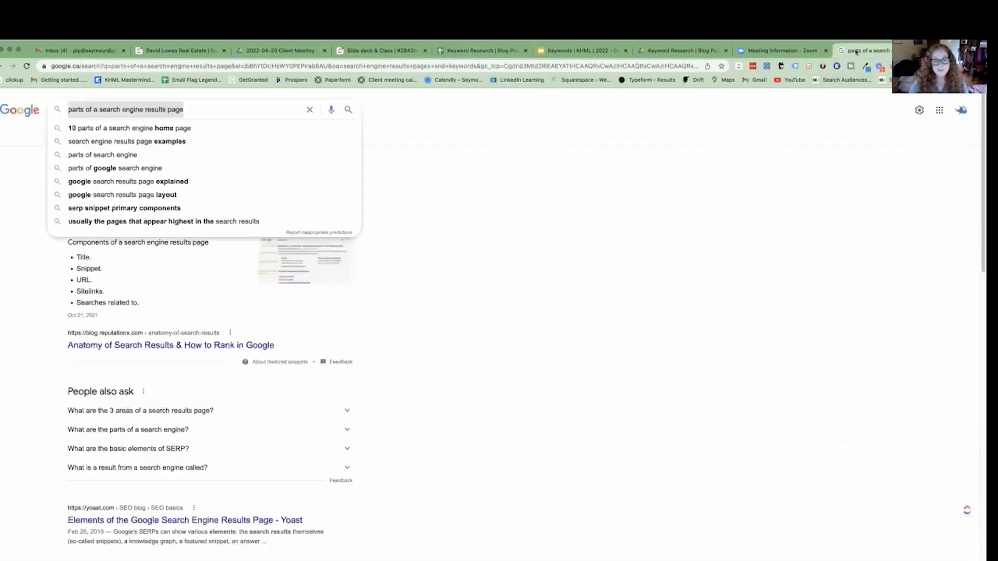
{"action": "left_click", "coordinate": [497, 333]}
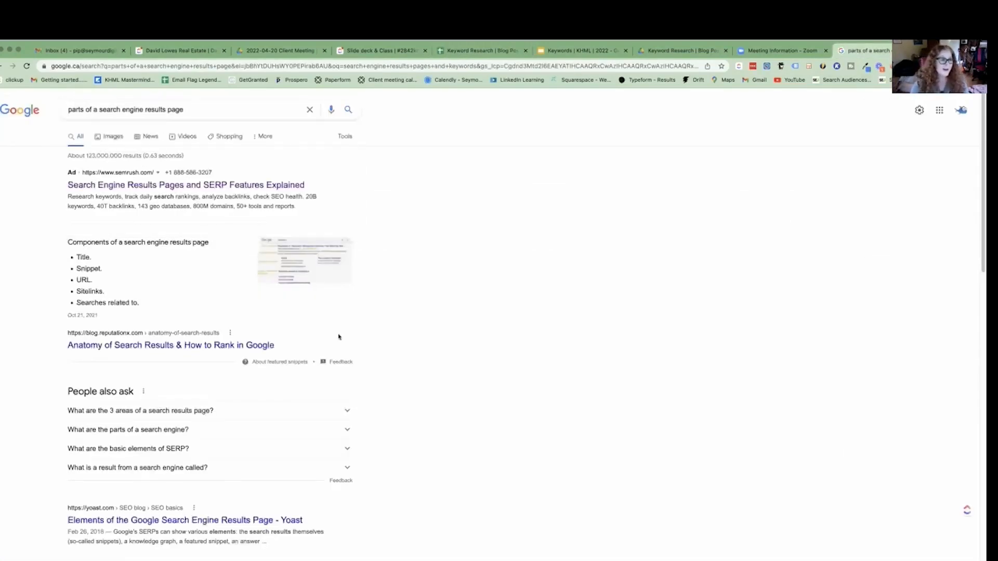
{"action": "left_click", "coordinate": [203, 109]}
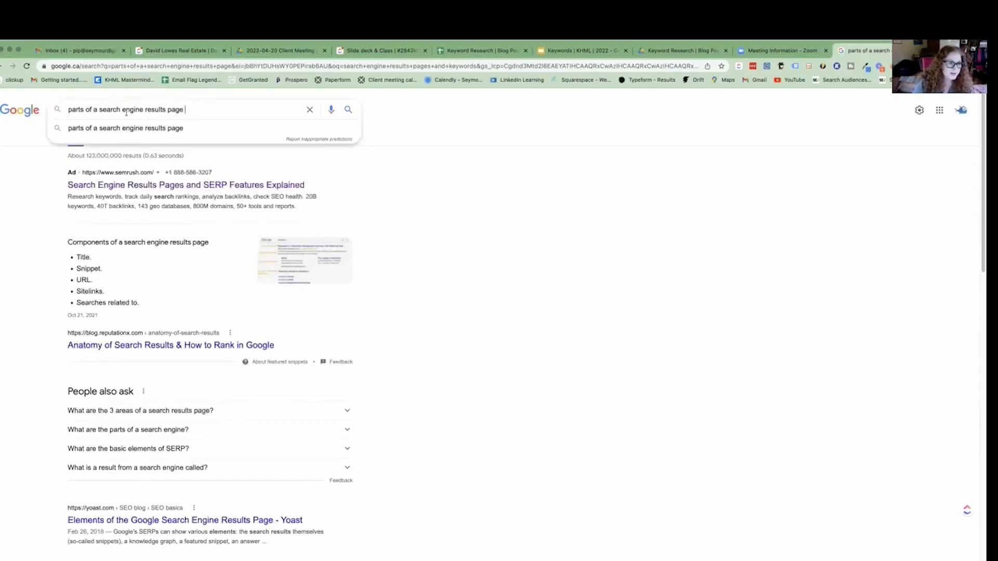
{"action": "key", "text": "Return"}
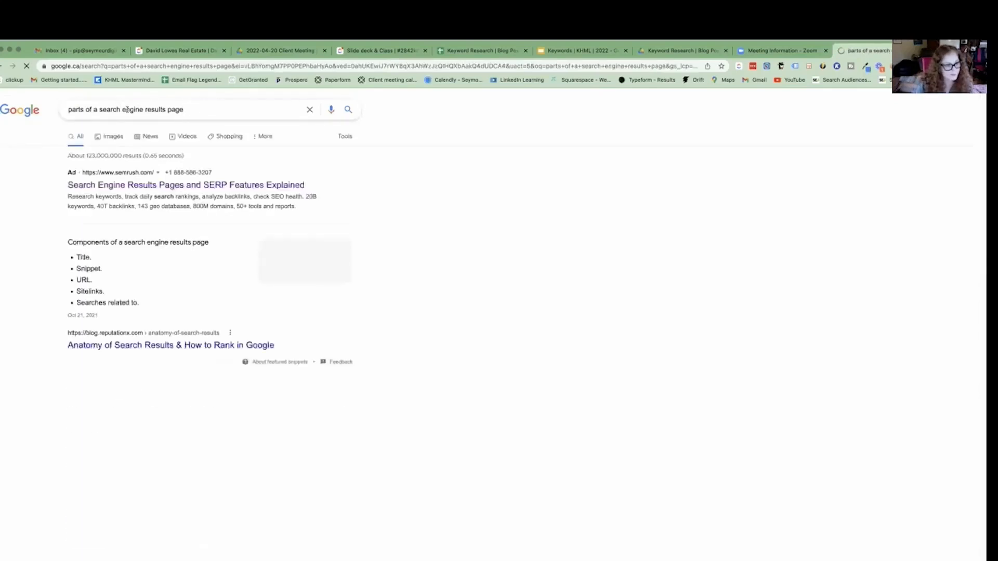
{"action": "left_click", "coordinate": [184, 109]}
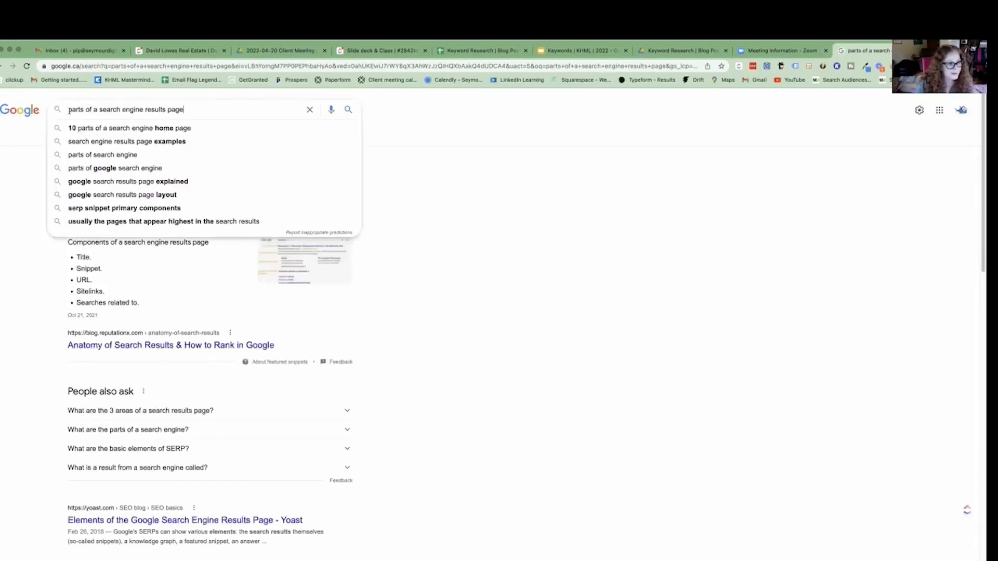
{"action": "left_click", "coordinate": [66, 110]}
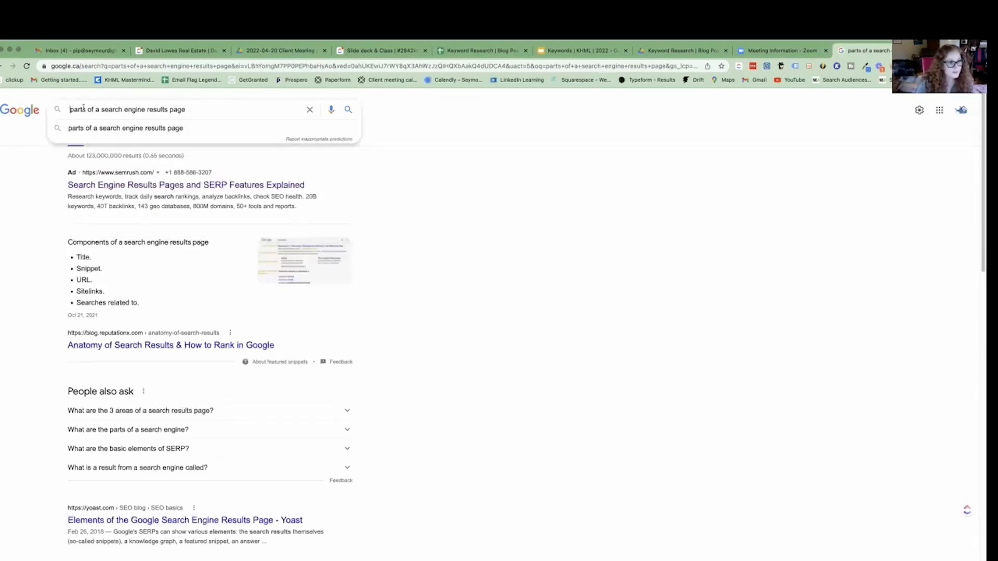
{"action": "key", "text": "BackSpace"}
{"action": "key", "text": "Return"}
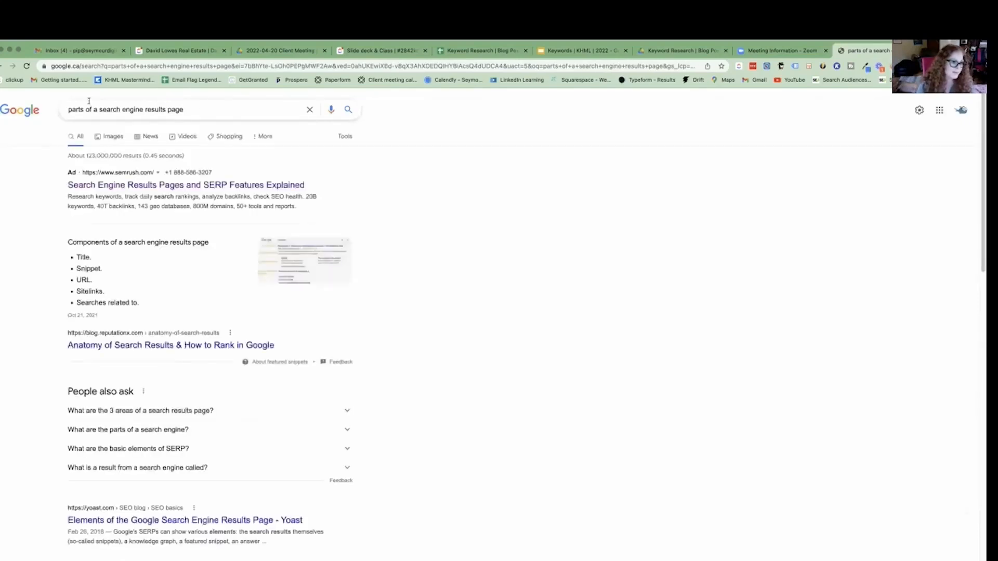
Check Google's suggestions for "parts of a search engine results page" and examine the related searches of its results.
{"action": "left_click", "coordinate": [67, 110]}
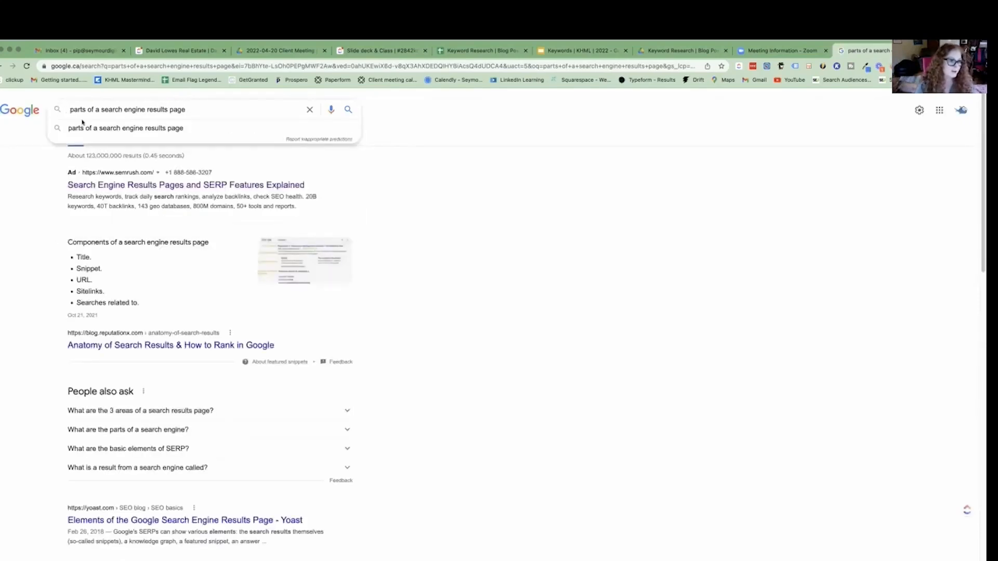
{"action": "left_click_drag", "start_coordinate": [191, 110], "coordinate": [123, 112]}
{"action": "scroll", "coordinate": [210, 123], "scroll_direction": "down", "scroll_amount": 5}
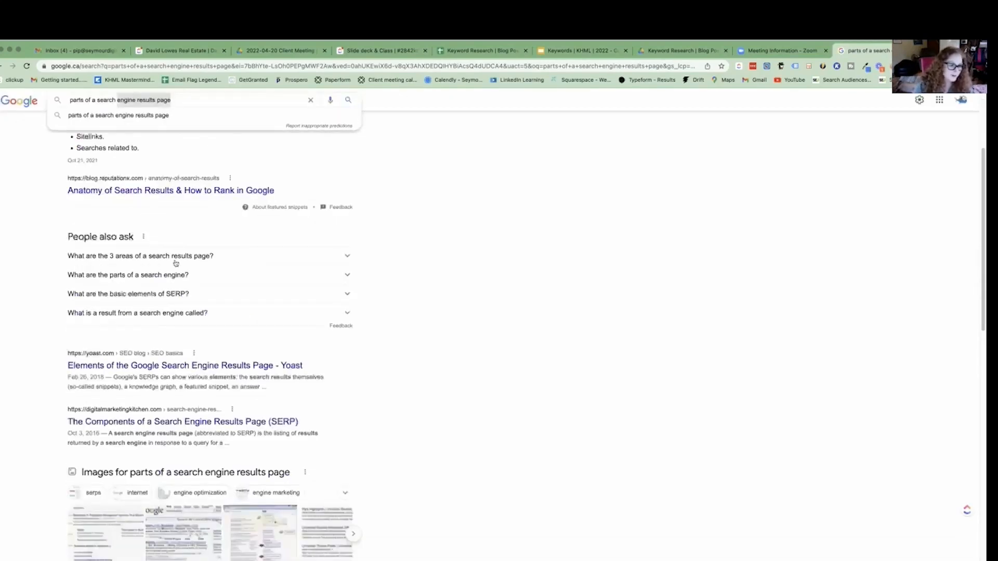
{"action": "scroll", "coordinate": [175, 263], "scroll_direction": "down", "scroll_amount": 10}
{"action": "left_click", "coordinate": [245, 345]}
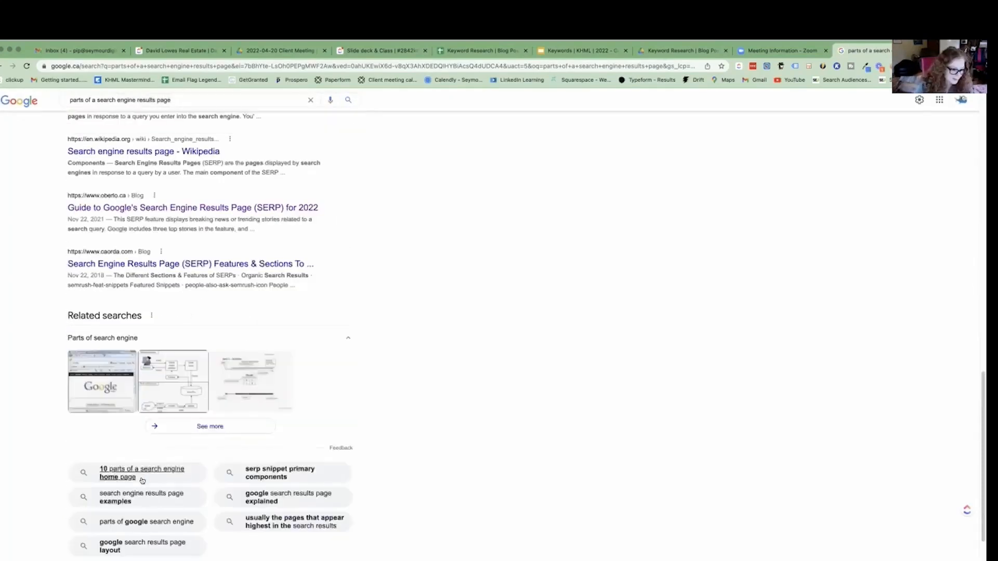
Return to the results for "search engine results pages and keywords" and examine the related searches.
{"action": "left_click", "coordinate": [1, 66]}
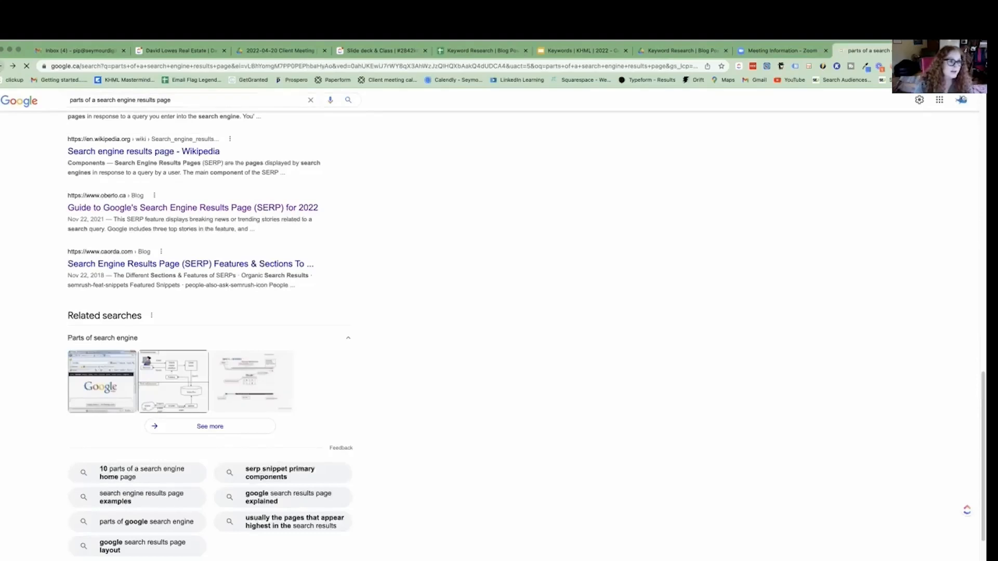
{"action": "left_click", "coordinate": [1, 66]}
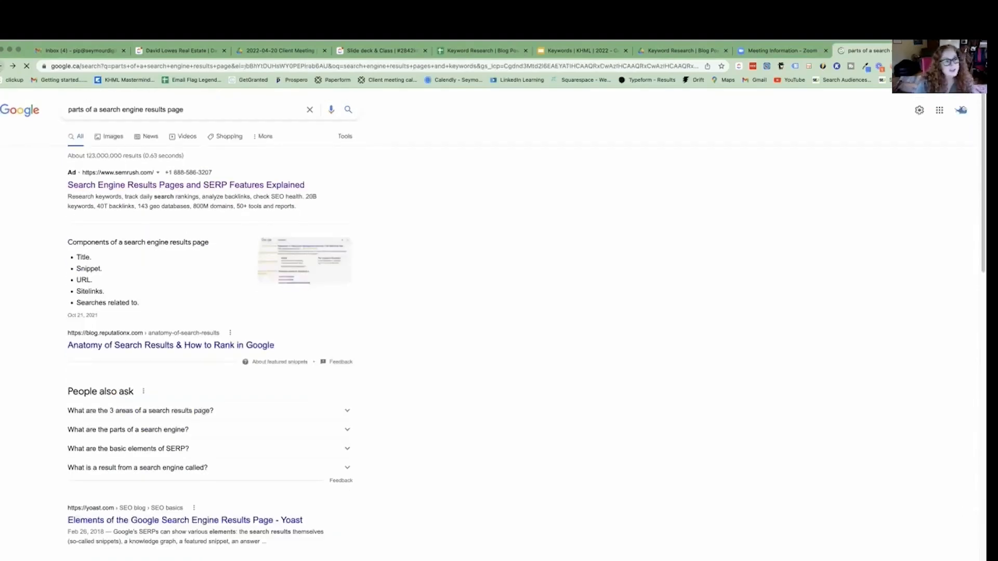
{"action": "scroll", "coordinate": [117, 179], "scroll_direction": "down", "scroll_amount": 8}
{"action": "scroll", "coordinate": [135, 138], "scroll_direction": "down", "scroll_amount": 7}
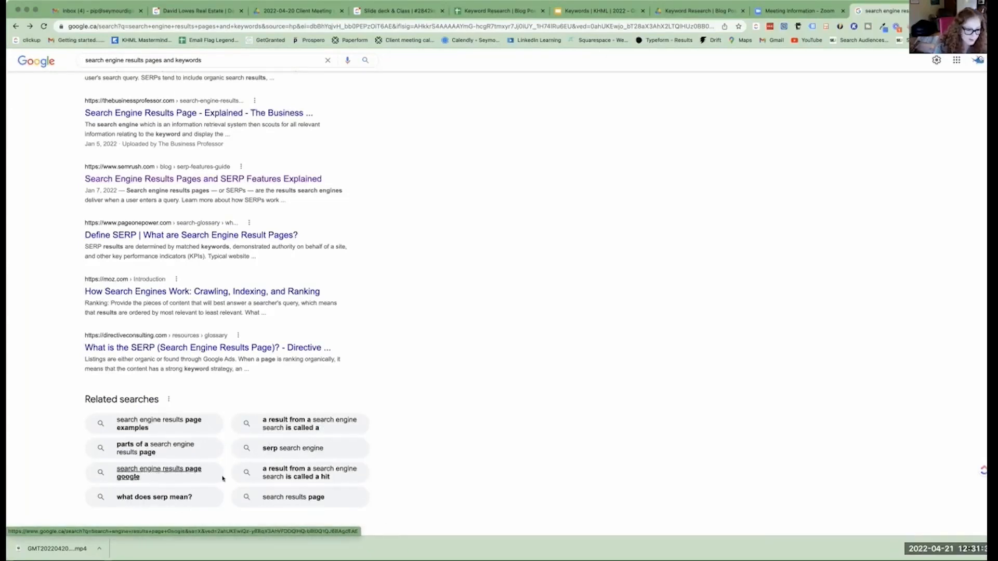
Run the related search "search engine results page google", review its suggestions and results, and go back.
{"action": "left_click", "coordinate": [145, 471]}
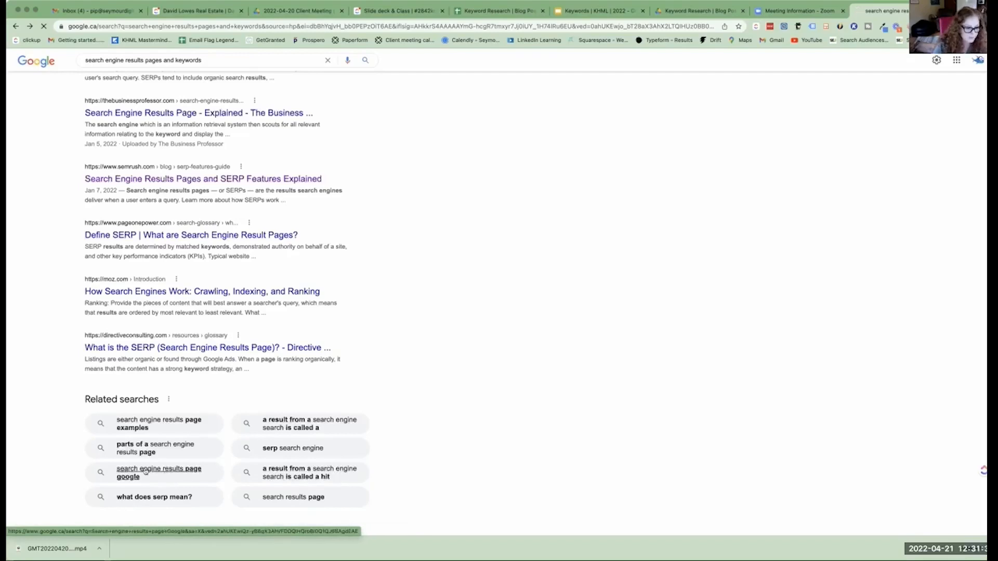
{"action": "left_click", "coordinate": [254, 69]}
{"action": "scroll", "coordinate": [203, 167], "scroll_direction": "down", "scroll_amount": 3}
{"action": "scroll", "coordinate": [202, 208], "scroll_direction": "down", "scroll_amount": 4}
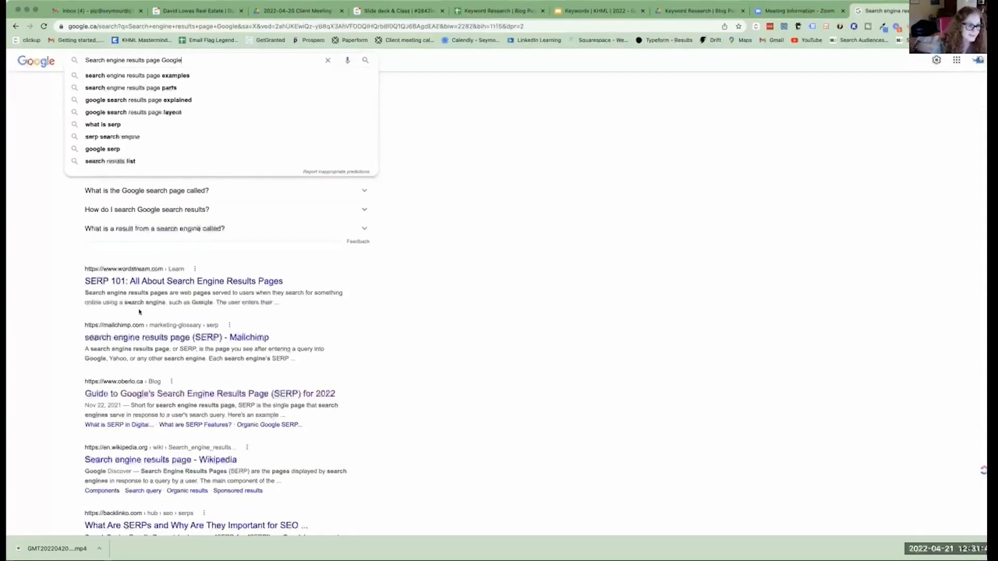
{"action": "scroll", "coordinate": [134, 374], "scroll_direction": "up", "scroll_amount": 4}
{"action": "scroll", "coordinate": [129, 355], "scroll_direction": "up", "scroll_amount": 3}
{"action": "left_click", "coordinate": [73, 251]}
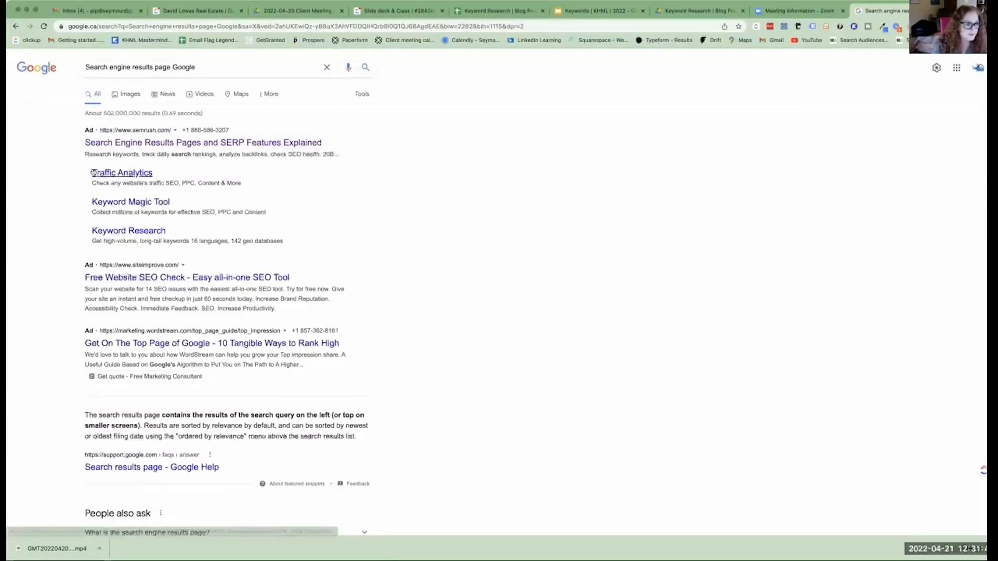
{"action": "left_click", "coordinate": [14, 26]}
{"action": "left_click", "coordinate": [14, 26]}
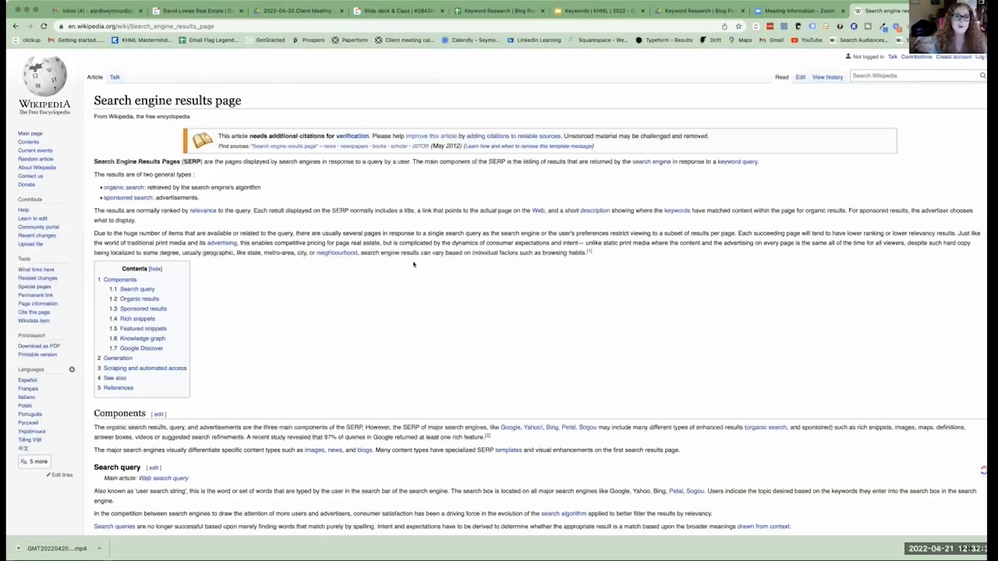
In the Keyword Research spreadsheet's SEARCHING A IDEA sheet, copy the phrase in cell C7 about the significance of using keywords.
{"action": "left_click", "coordinate": [484, 11]}
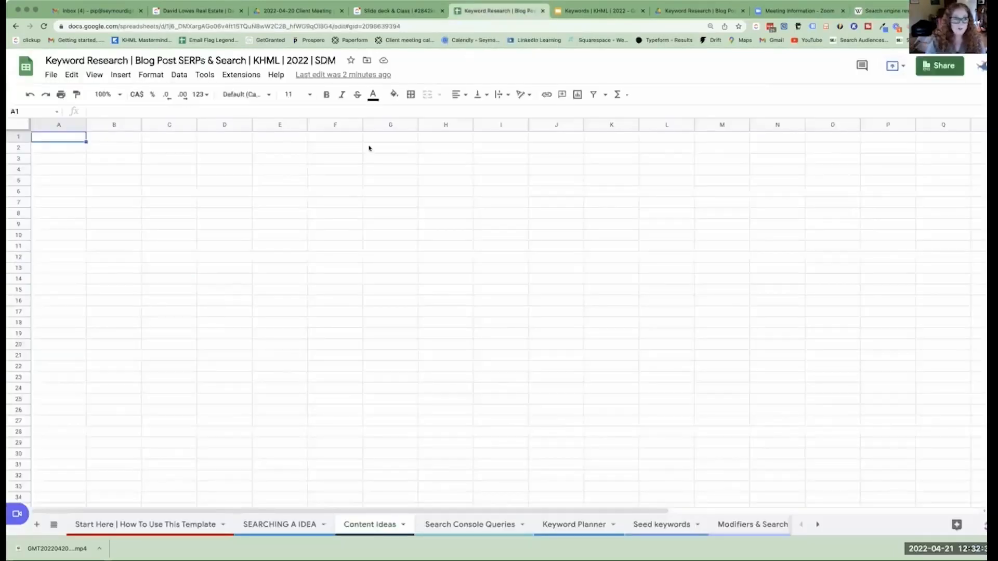
{"action": "left_click", "coordinate": [278, 525]}
{"action": "left_click", "coordinate": [318, 264]}
{"action": "double_click", "coordinate": [318, 273]}
Switch to the Wikipedia page and search Google for "What is the significance of using keywords when searching for information on the web" instead.
{"action": "left_click", "coordinate": [886, 11]}
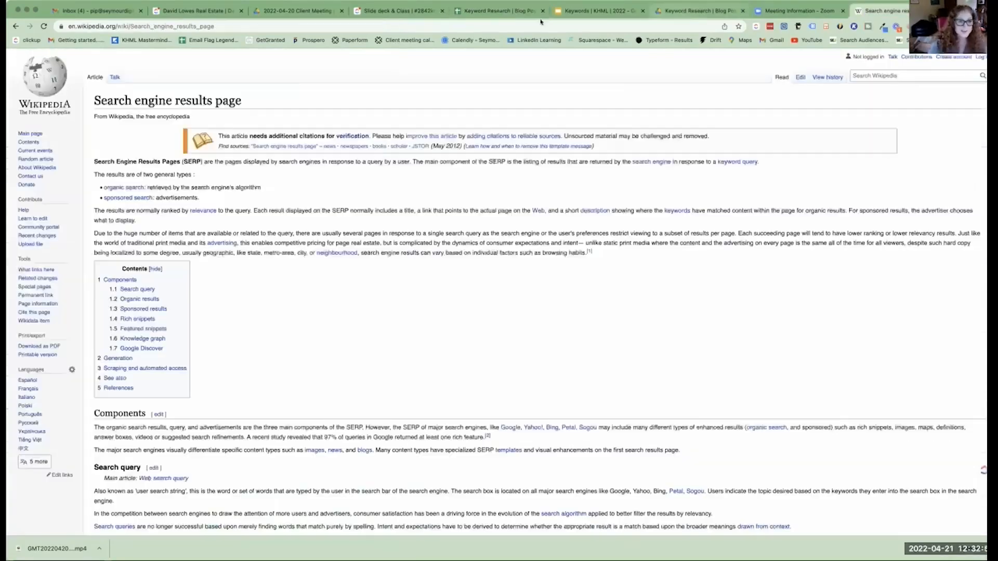
{"action": "left_click", "coordinate": [236, 26]}
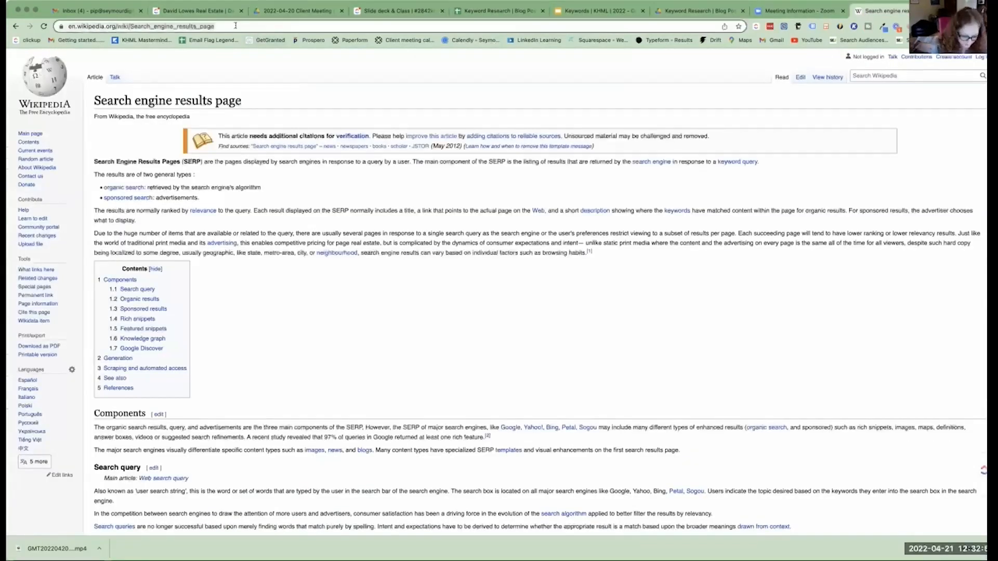
{"action": "type", "text": "What is the significance of using keywords when searching for information on the web"}
{"action": "key", "text": "Return"}
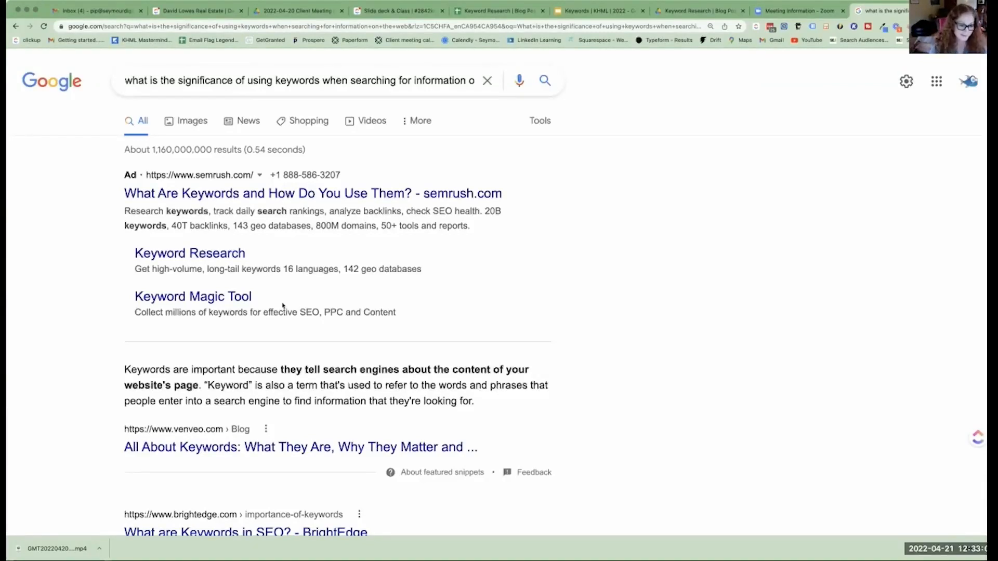
Review the results and suggestions, and run the suggested search "how do the tips in conducting online research help you find the correct query results".
{"action": "scroll", "coordinate": [293, 332], "scroll_direction": "down", "scroll_amount": 1}
{"action": "scroll", "coordinate": [292, 326], "scroll_direction": "up", "scroll_amount": 1}
{"action": "left_click", "coordinate": [286, 81]}
{"action": "left_click_drag", "start_coordinate": [136, 77], "coordinate": [541, 78]}
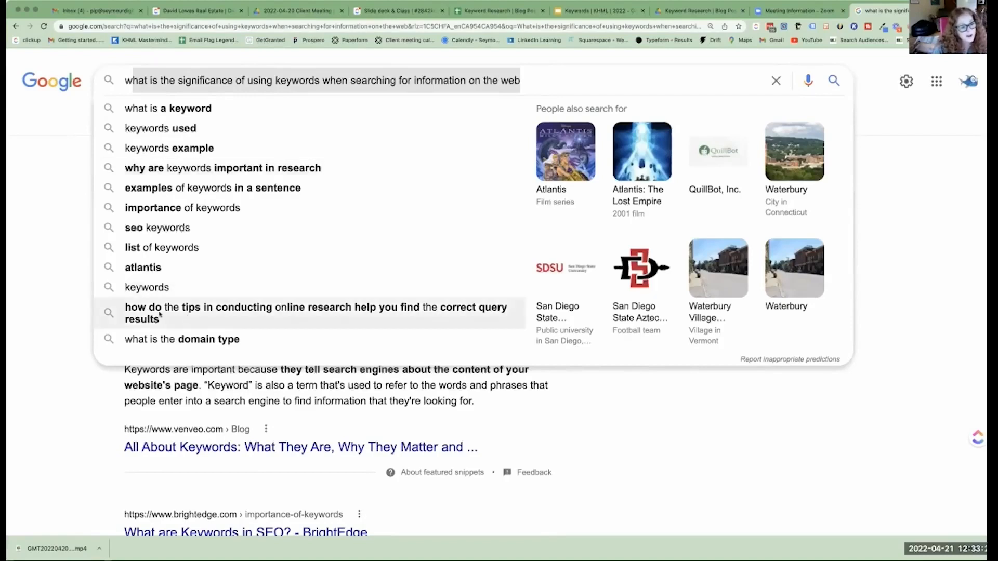
{"action": "left_click", "coordinate": [389, 313]}
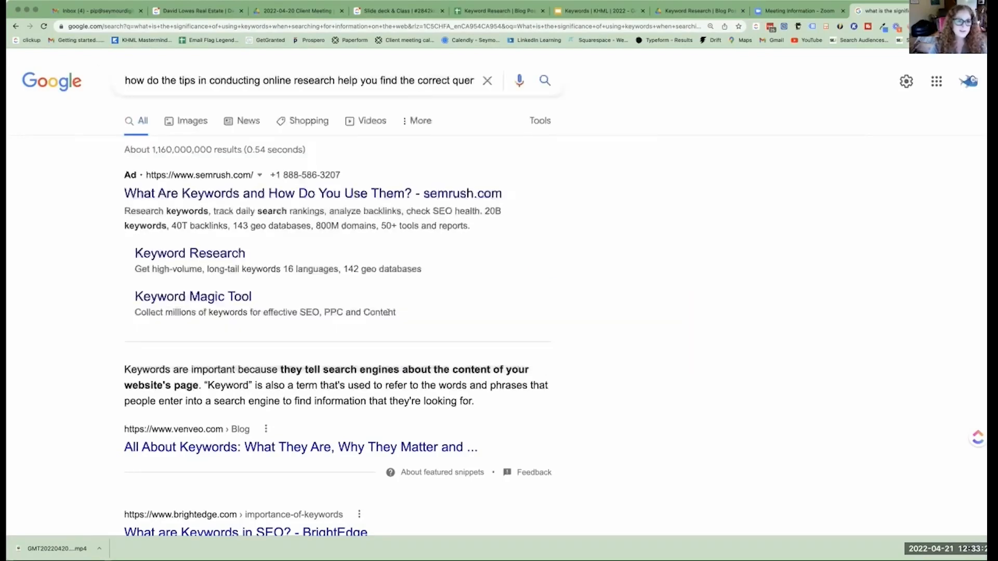
Copy the phrase "how do the tips in conducting online research help you find the correct query results" and paste it into spreadsheet cell C10.
{"action": "triple_click", "coordinate": [414, 77]}
{"action": "right_click", "coordinate": [416, 77]}
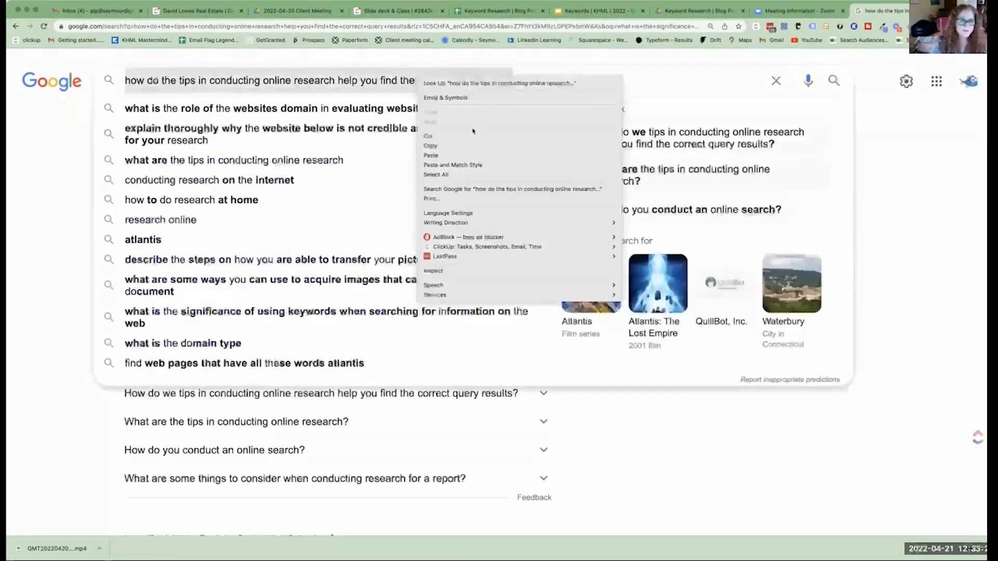
{"action": "left_click", "coordinate": [471, 147]}
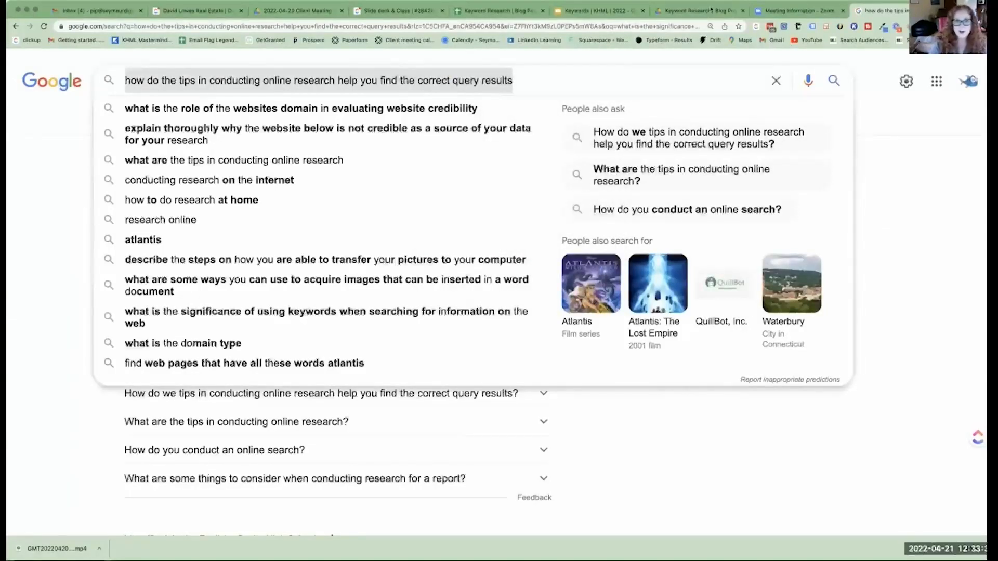
{"action": "left_click", "coordinate": [506, 14]}
{"action": "key", "text": "super+v"}
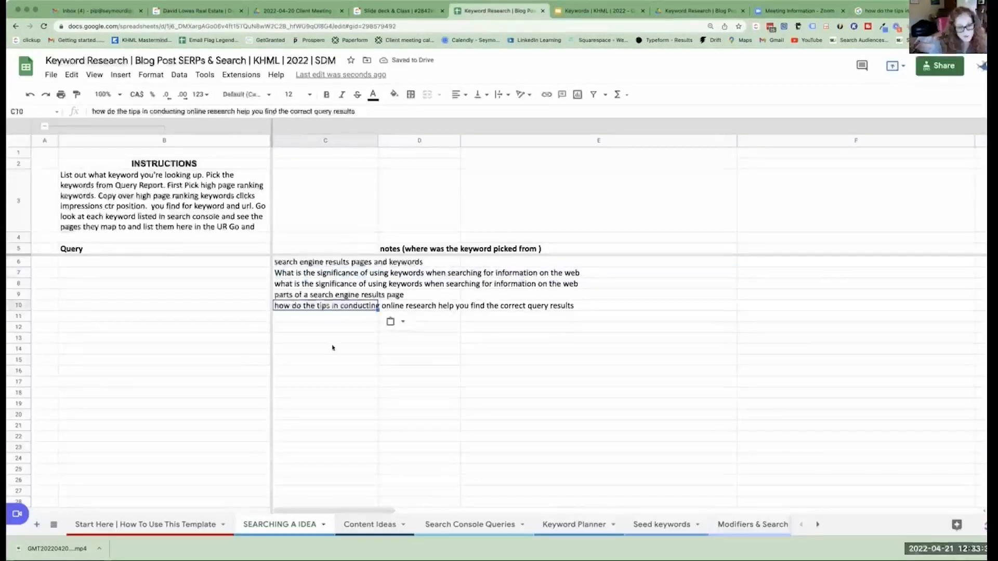
Remove the duplicate phrase in cell C8 and move the two phrases below it up into C8:C9.
{"action": "left_click", "coordinate": [328, 285]}
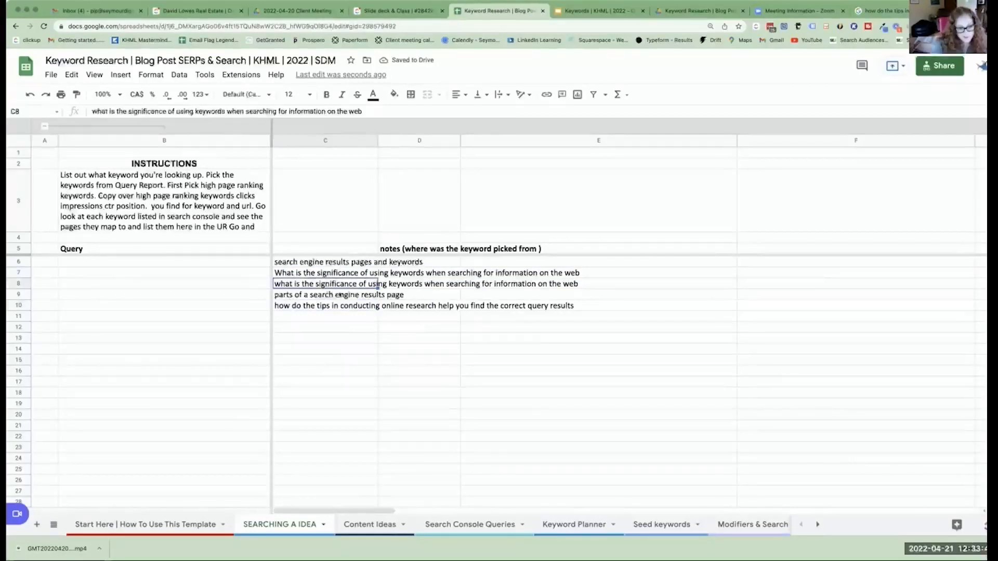
{"action": "key", "text": "Down"}
{"action": "left_click", "coordinate": [328, 285]}
{"action": "key", "text": "Delete"}
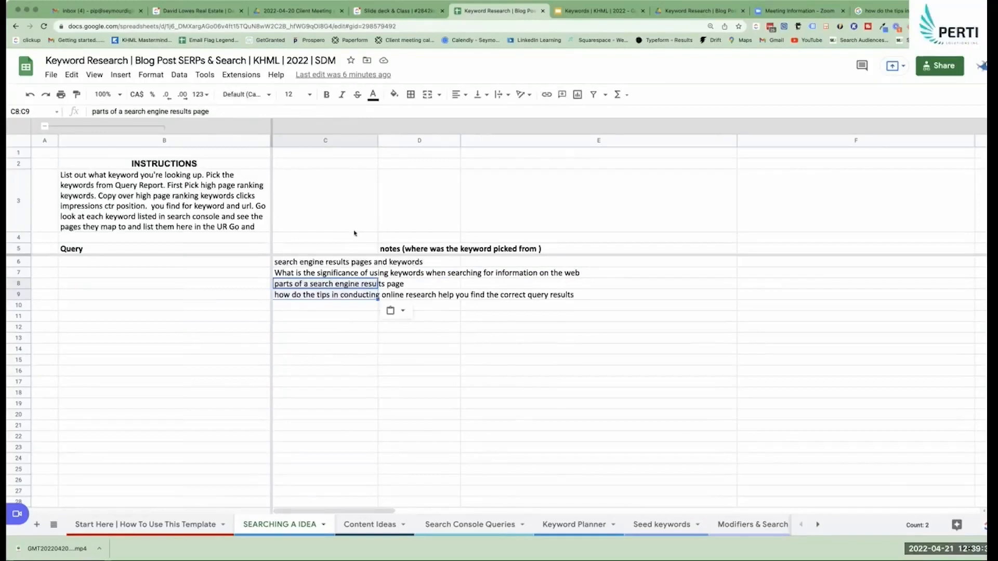
Review the collected phrases in C6:C9 and copy the phrase "how do the tips in conducting online research help you find the correct query results".
{"action": "left_click", "coordinate": [328, 272]}
{"action": "left_click_drag", "start_coordinate": [367, 263], "coordinate": [367, 295]}
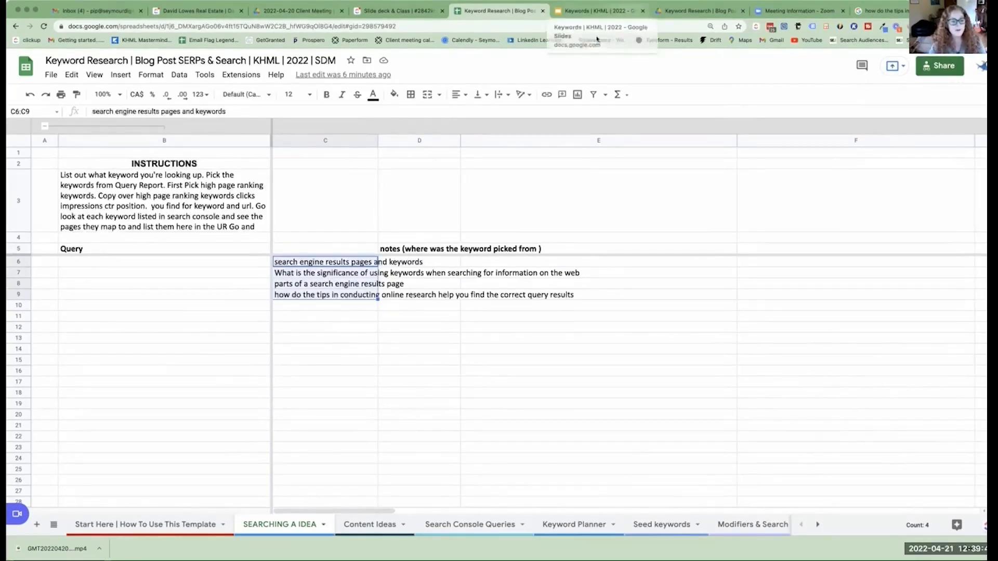
{"action": "double_click", "coordinate": [318, 264]}
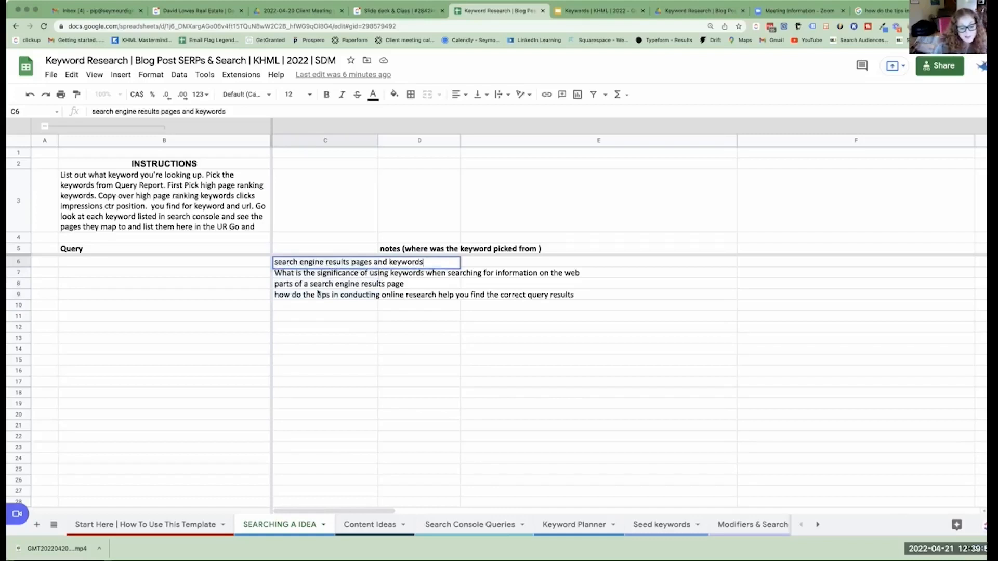
{"action": "double_click", "coordinate": [346, 294]}
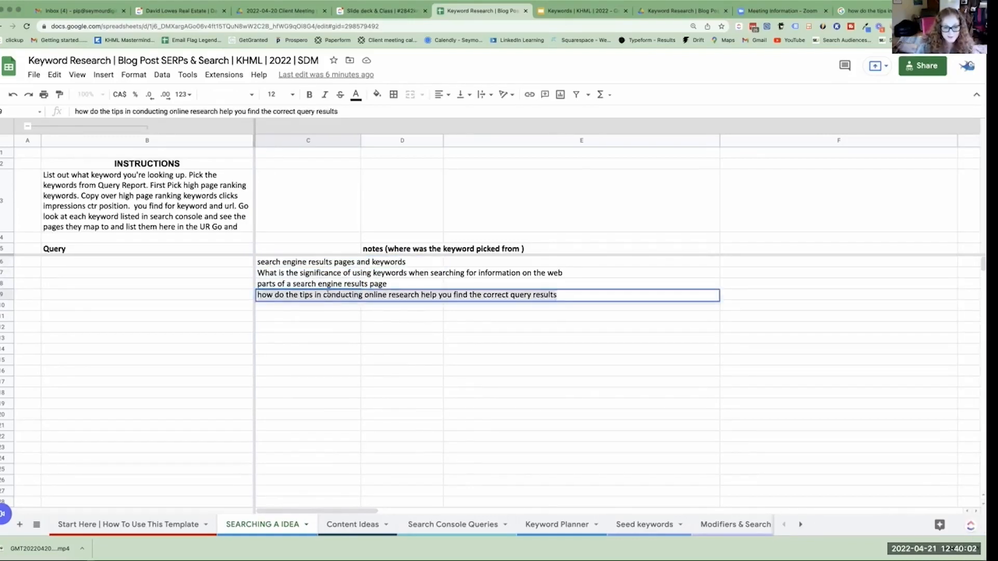
{"action": "right_click", "coordinate": [328, 295]}
{"action": "left_click", "coordinate": [359, 363]}
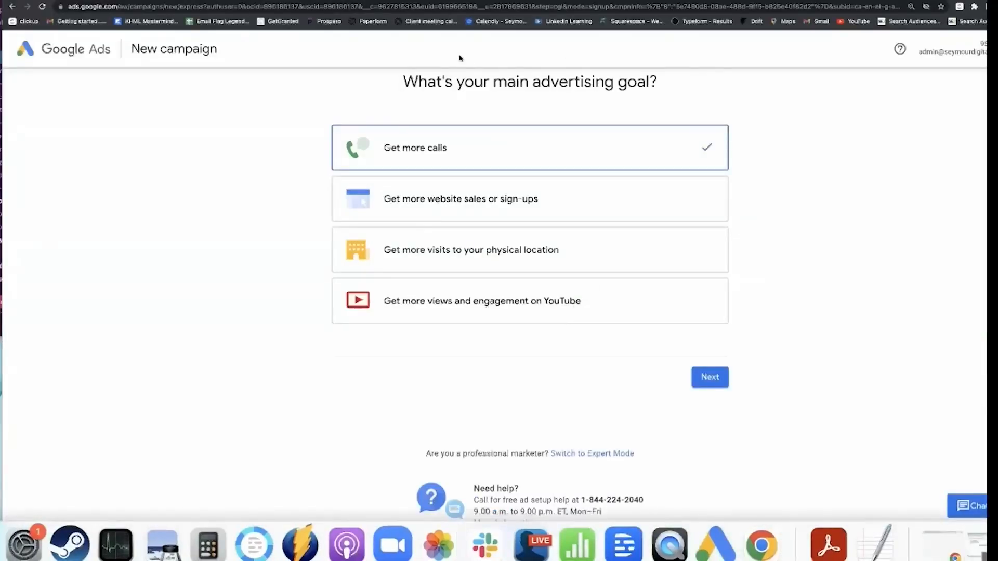
Go to the Google results for "google ads" and open the result "Get More Customers With Easy Online Advertising - Google Ads".
{"action": "left_click", "coordinate": [193, 0]}
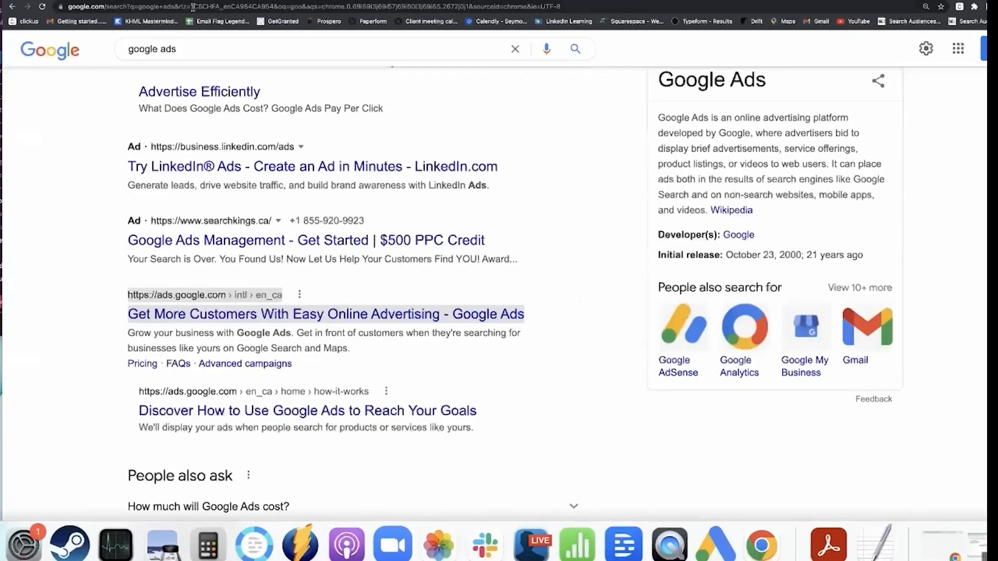
{"action": "left_click_drag", "start_coordinate": [178, 48], "coordinate": [124, 48]}
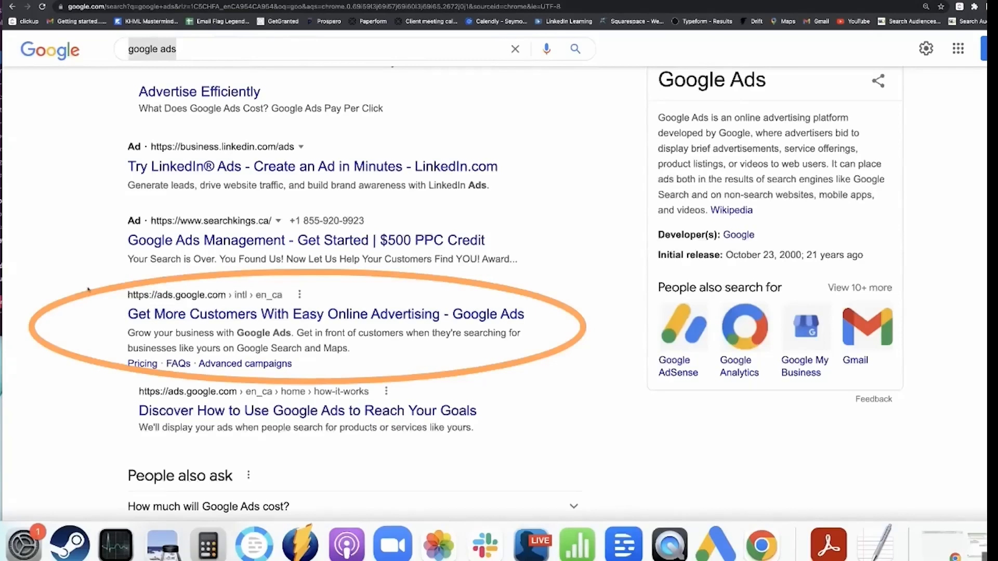
{"action": "left_click_drag", "start_coordinate": [88, 299], "coordinate": [287, 301]}
{"action": "left_click_drag", "start_coordinate": [231, 315], "coordinate": [231, 315]}
{"action": "left_click", "coordinate": [229, 318]}
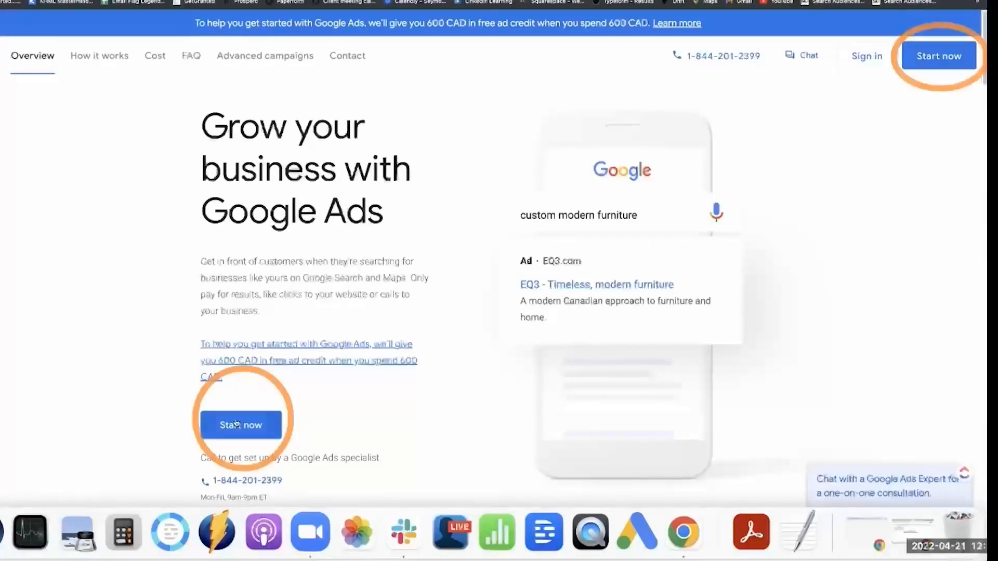
Start the Google Ads sign-up and switch the new campaign setup to Expert Mode.
{"action": "left_click", "coordinate": [236, 425]}
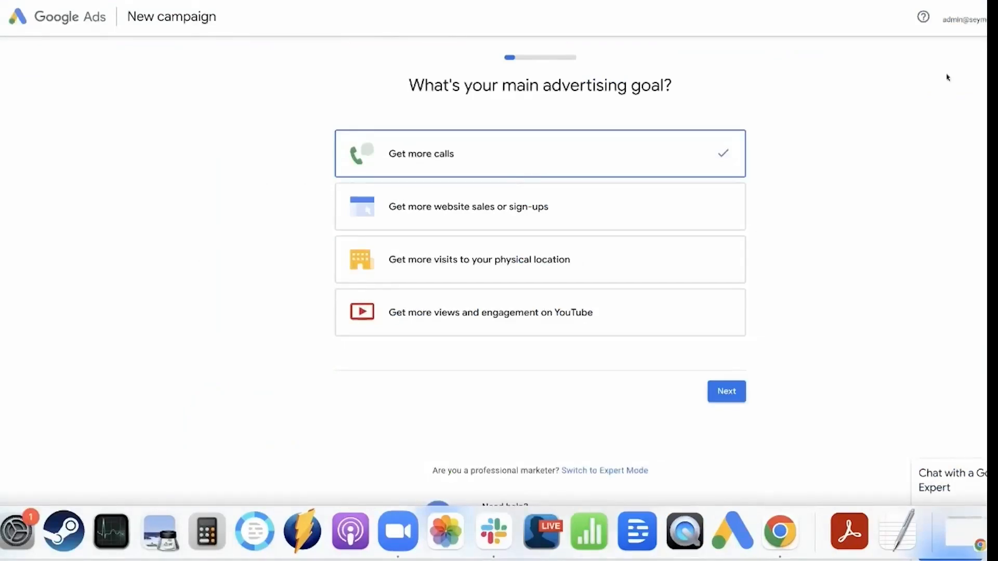
{"action": "scroll", "coordinate": [541, 260], "scroll_direction": "down", "scroll_amount": 2}
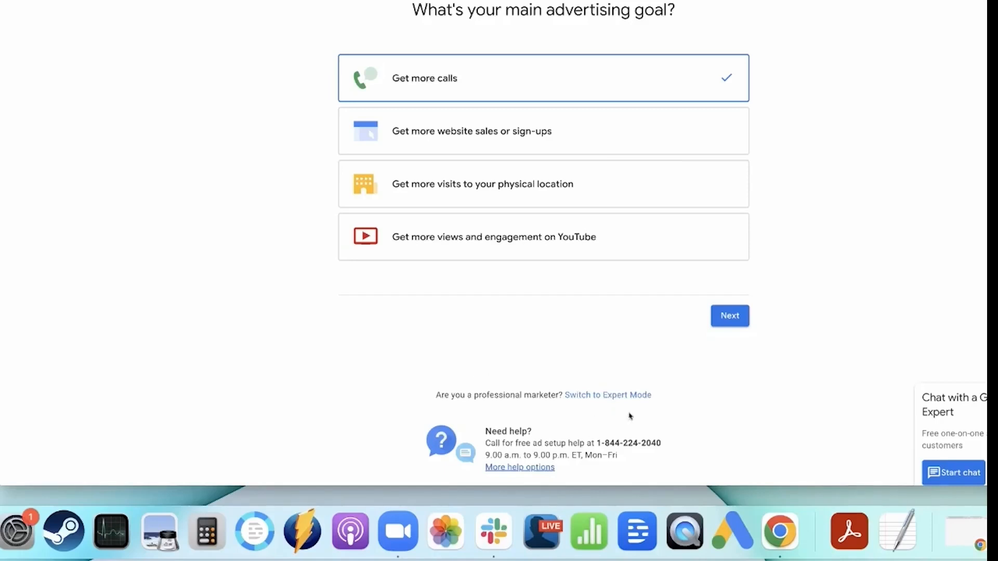
{"action": "left_click_drag", "start_coordinate": [655, 397], "coordinate": [559, 395]}
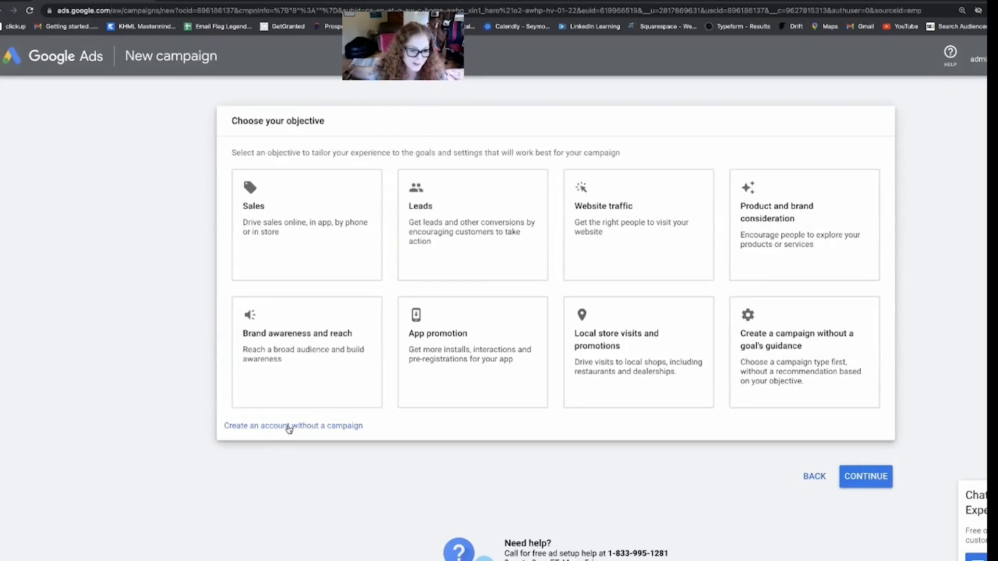
Create the Google Ads account without a campaign and open its Keyword Planner.
{"action": "left_click", "coordinate": [347, 429]}
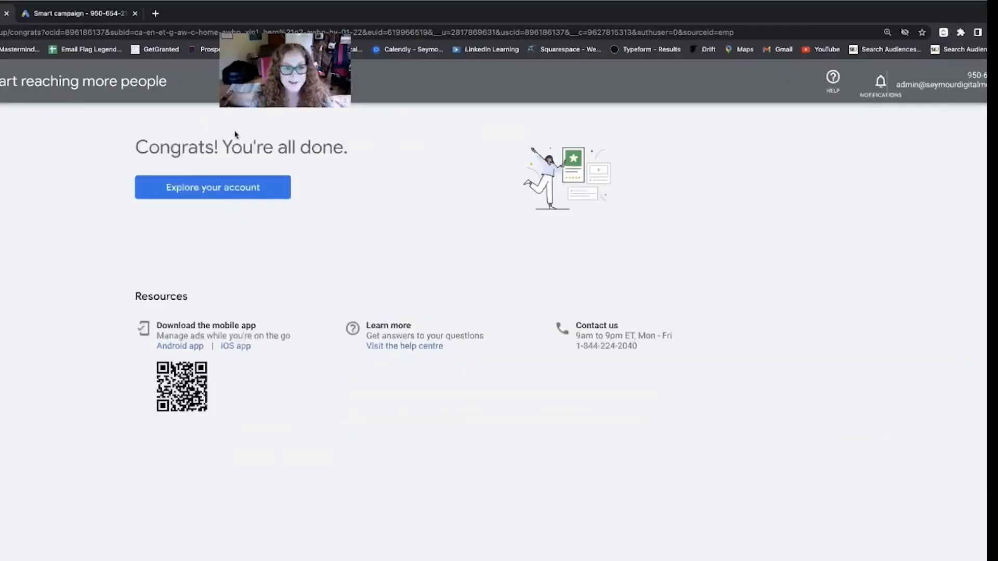
{"action": "left_click", "coordinate": [211, 220]}
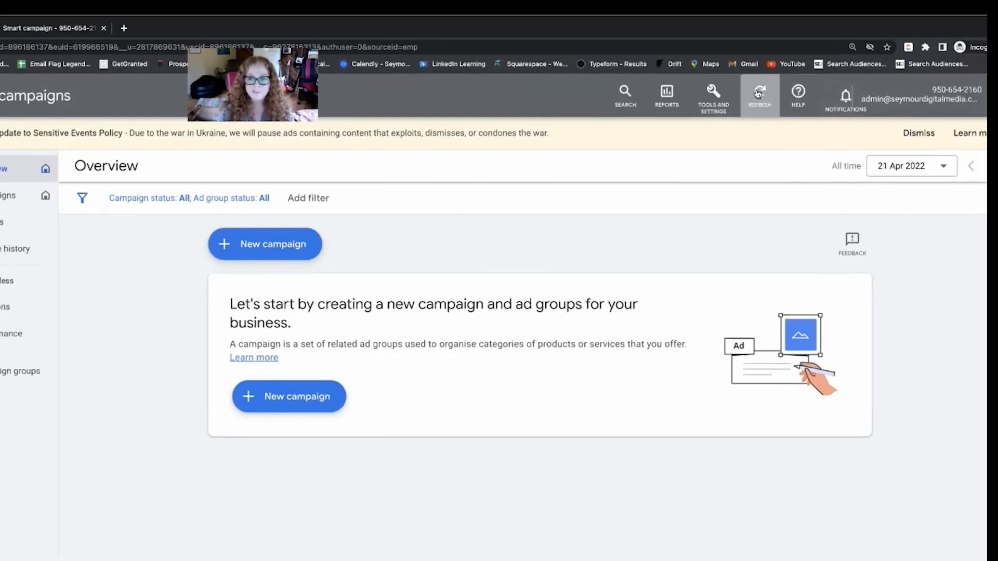
{"action": "left_click", "coordinate": [720, 89]}
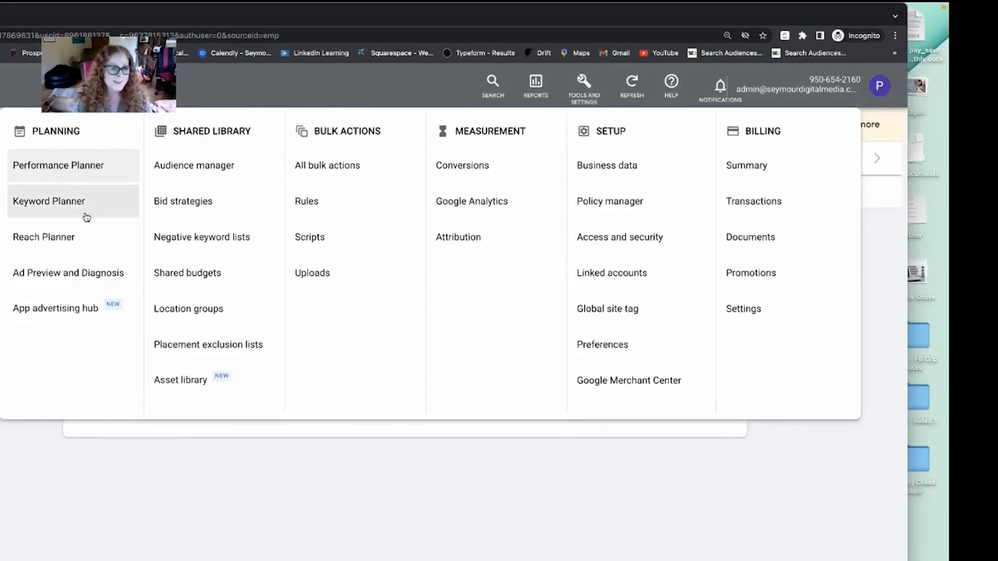
{"action": "left_click", "coordinate": [40, 208]}
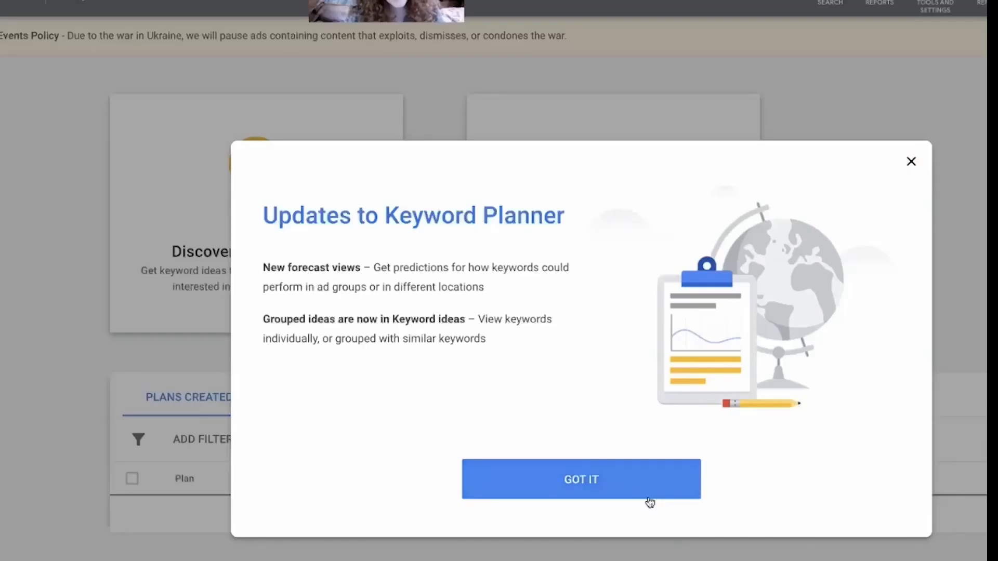
Dismiss the updates notice and try to discover new keywords for "how do the tips in conducting online research help you find the correct query results".
{"action": "left_click", "coordinate": [596, 491]}
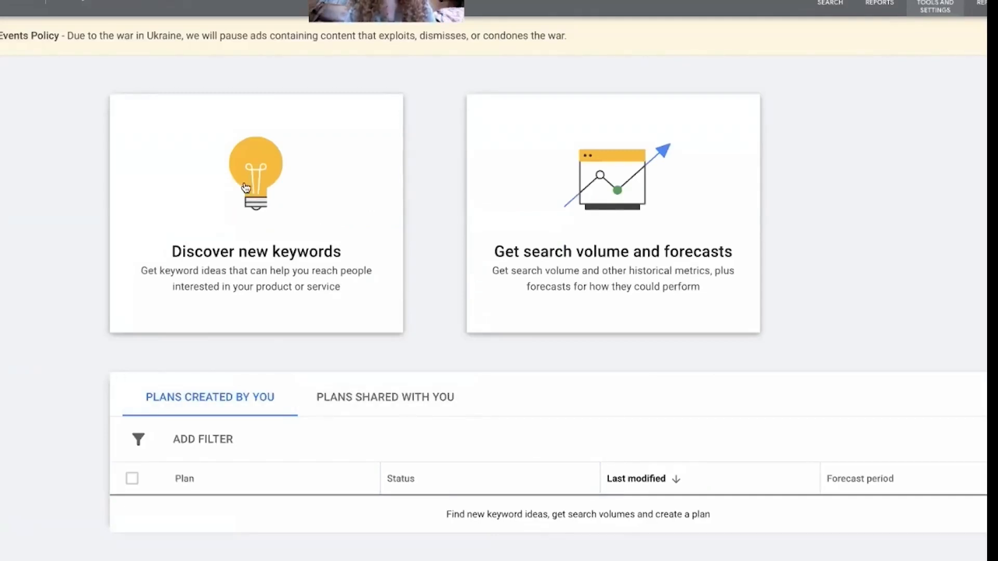
{"action": "left_click", "coordinate": [269, 203]}
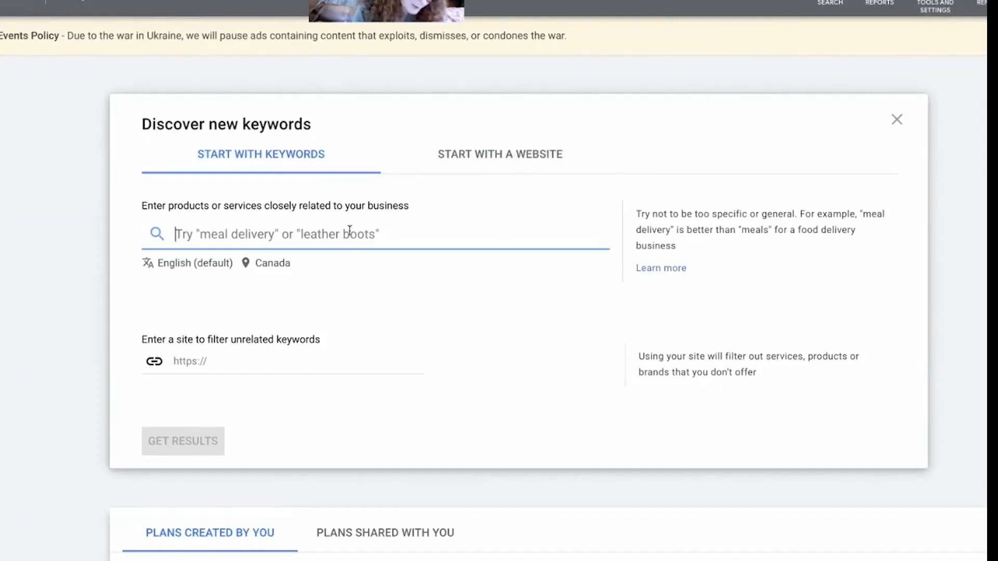
{"action": "type", "text": "the tips in conducting online research help you find the correct query results"}
{"action": "left_click_drag", "start_coordinate": [359, 236], "coordinate": [117, 220]}
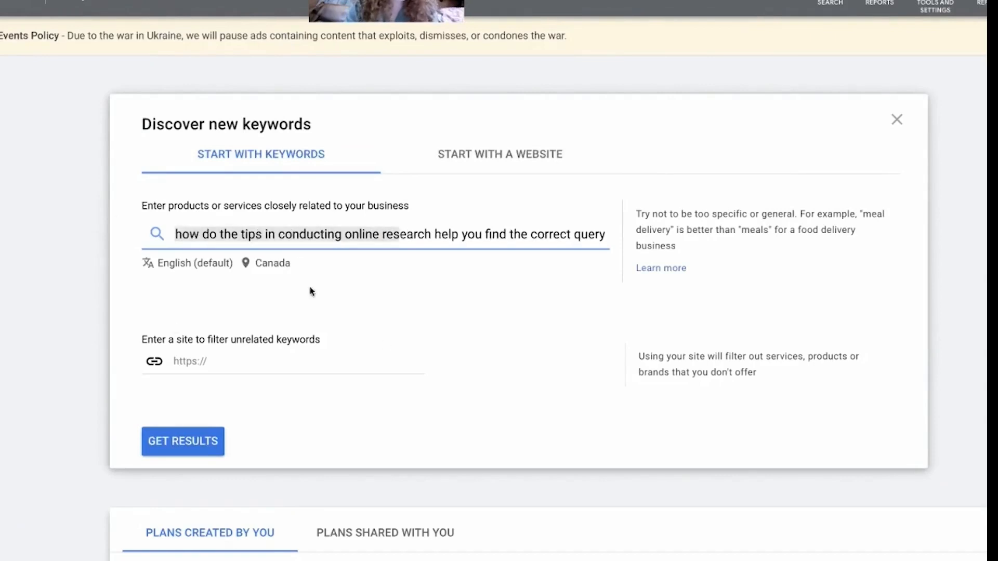
{"action": "left_click", "coordinate": [190, 443]}
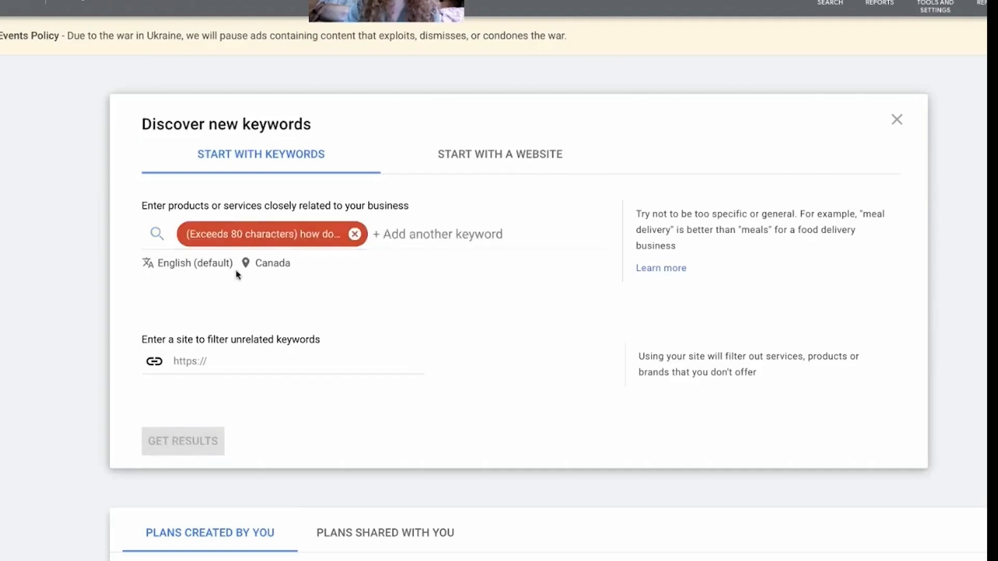
Copy the full phrase from the rejected keyword entry and search Google for it in a new tab.
{"action": "left_click", "coordinate": [250, 238]}
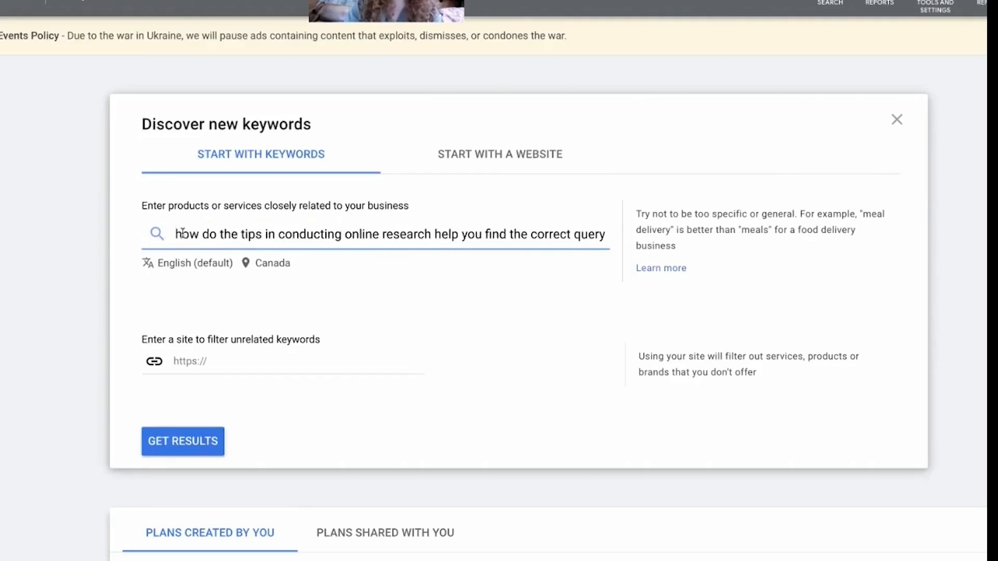
{"action": "left_click_drag", "start_coordinate": [175, 233], "coordinate": [316, 245]}
{"action": "left_click_drag", "start_coordinate": [581, 262], "coordinate": [627, 258]}
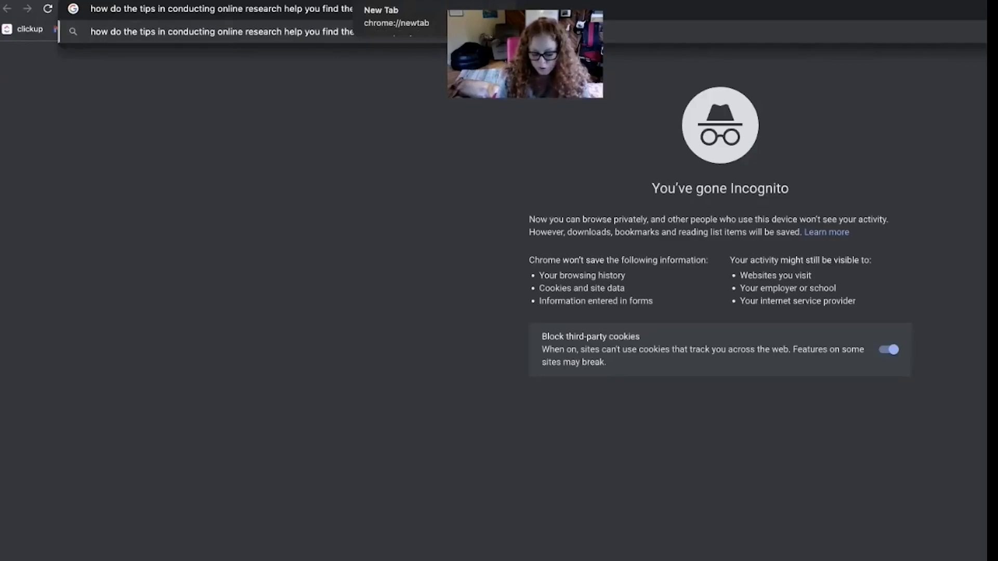
{"action": "key", "text": "Return"}
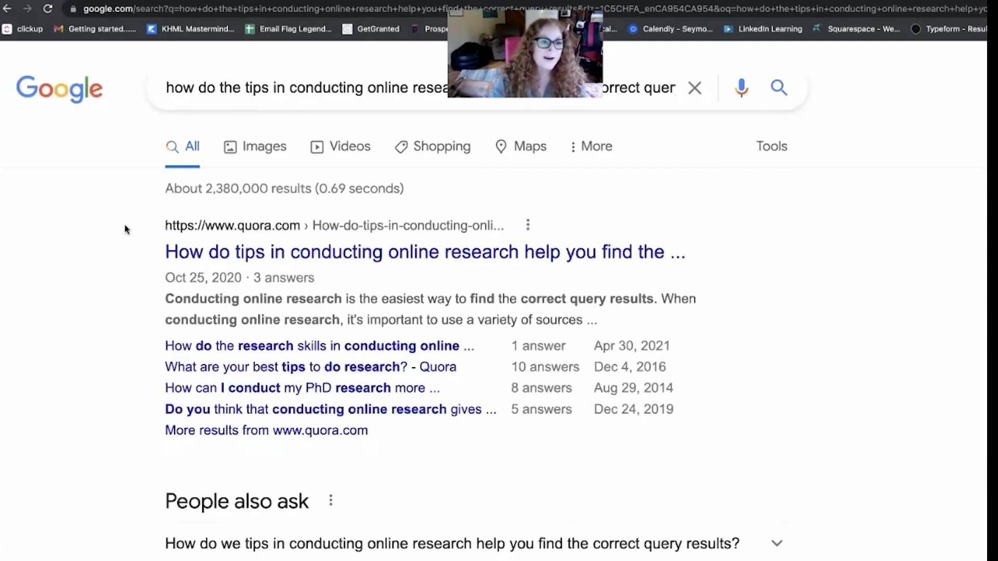
Examine the Google results for the long phrase: the Quora result, the People also ask questions and the total number of results.
{"action": "left_click_drag", "start_coordinate": [125, 227], "coordinate": [401, 430]}
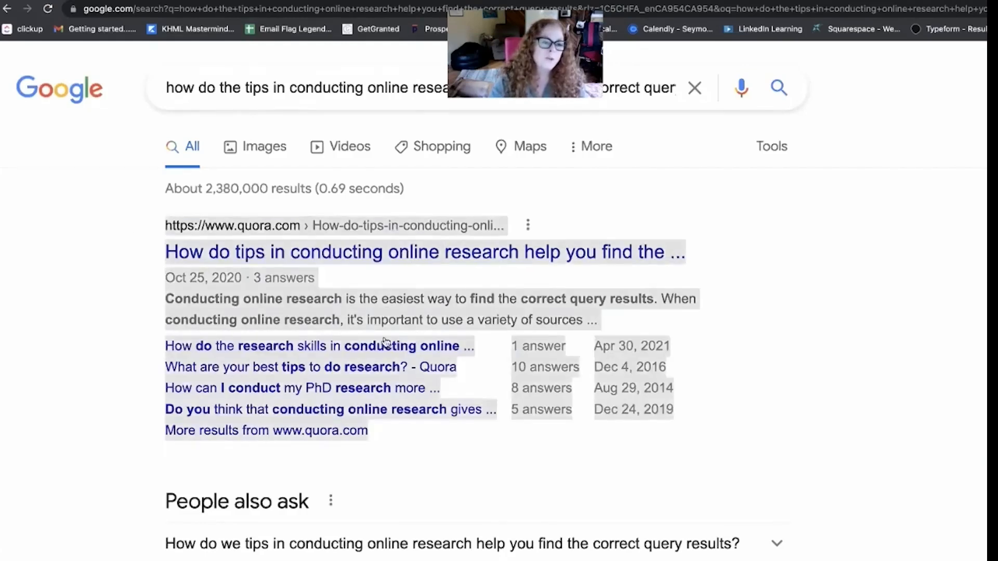
{"action": "left_click", "coordinate": [146, 210]}
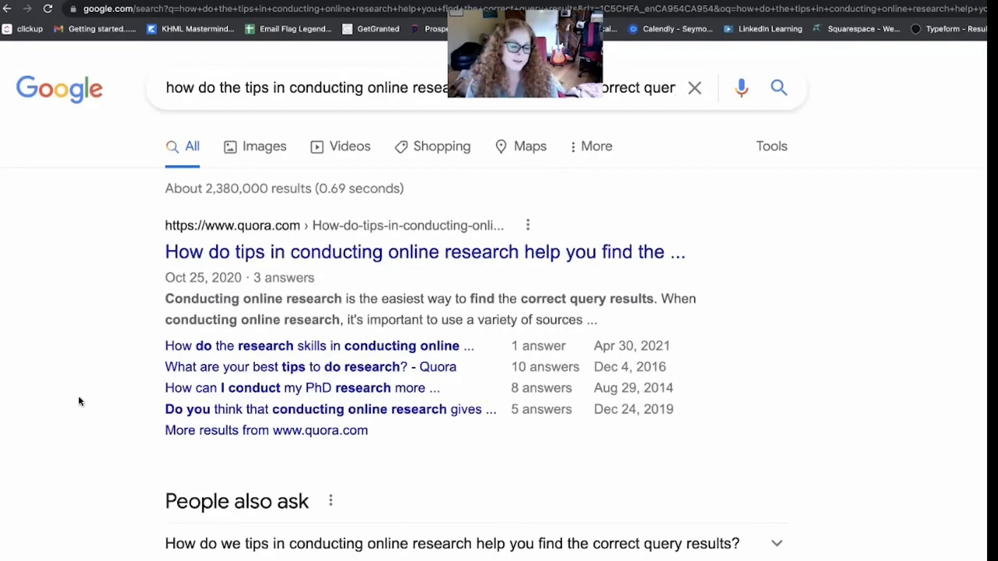
{"action": "scroll", "coordinate": [156, 374], "scroll_direction": "down", "scroll_amount": 1}
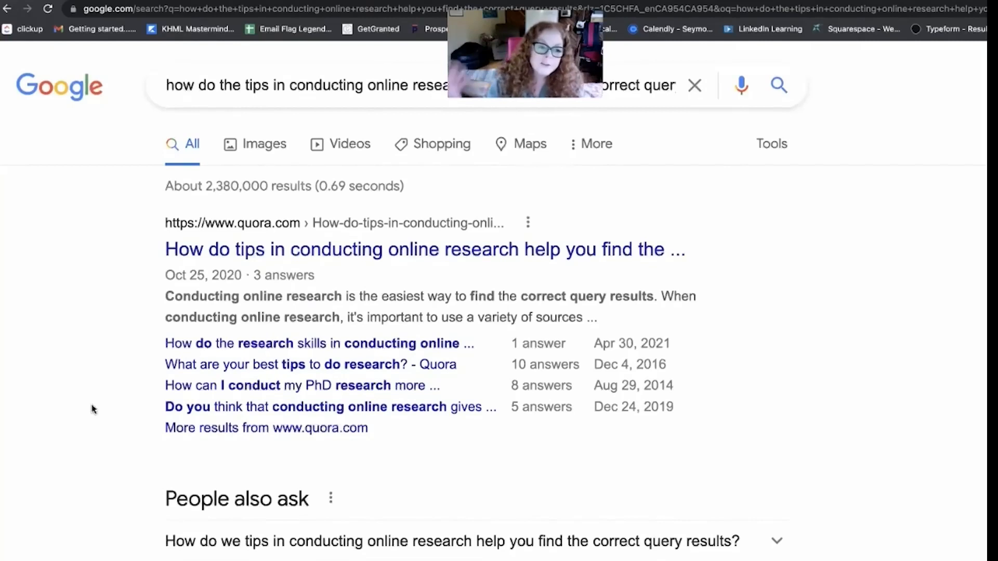
{"action": "scroll", "coordinate": [62, 403], "scroll_direction": "down", "scroll_amount": 1}
{"action": "scroll", "coordinate": [62, 404], "scroll_direction": "up", "scroll_amount": 1}
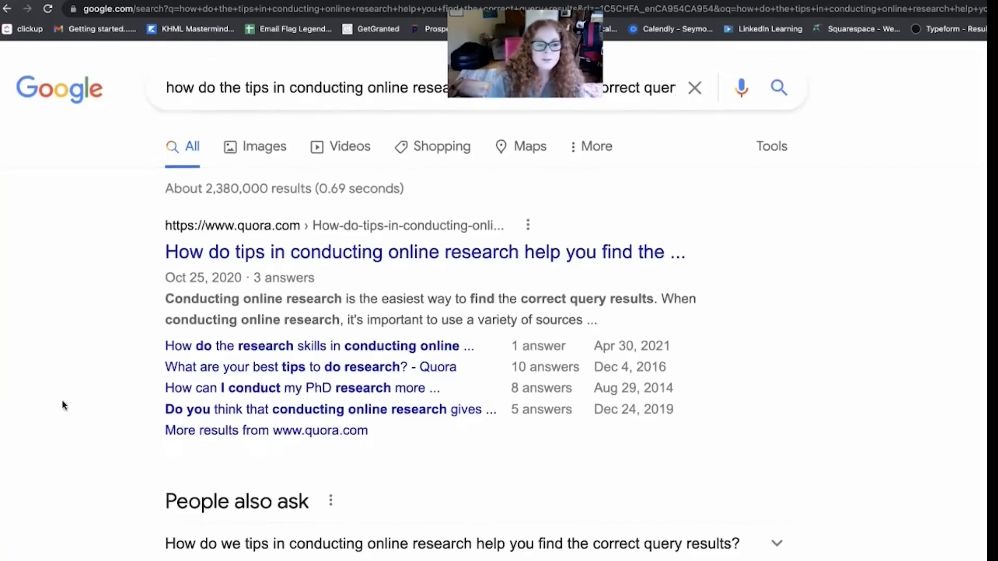
{"action": "left_click_drag", "start_coordinate": [161, 220], "coordinate": [131, 443]}
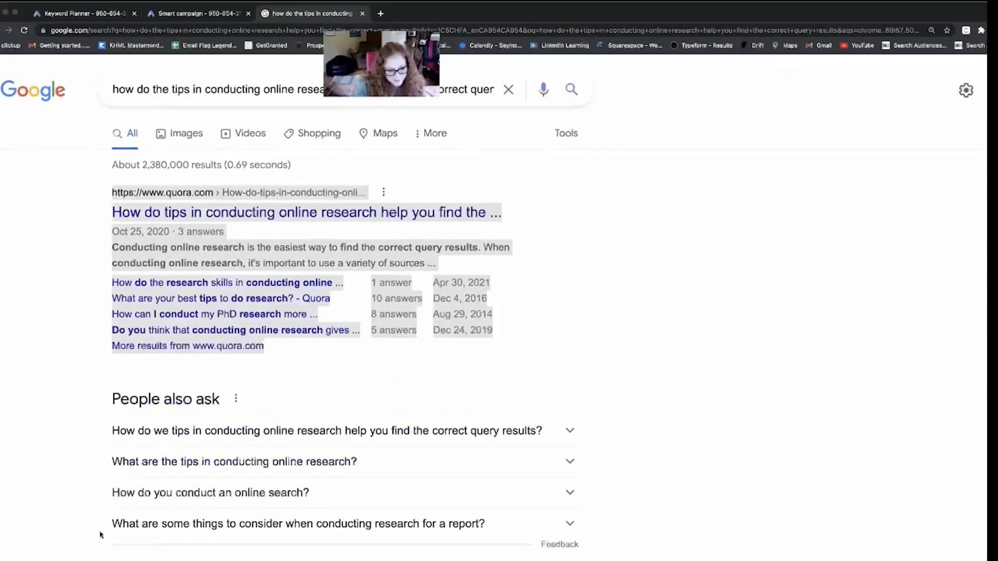
{"action": "scroll", "coordinate": [100, 534], "scroll_direction": "down", "scroll_amount": 2}
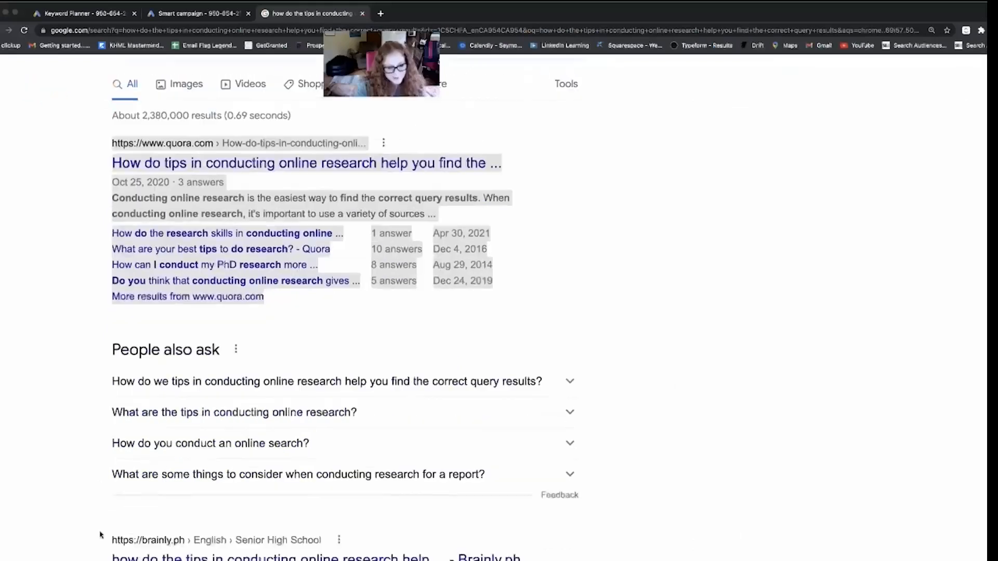
{"action": "scroll", "coordinate": [101, 466], "scroll_direction": "up", "scroll_amount": 2}
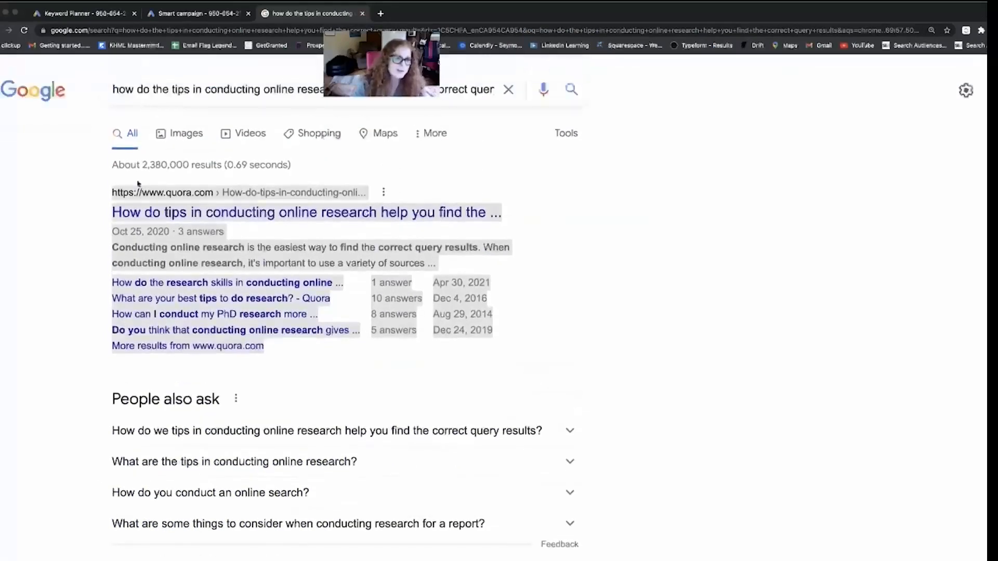
{"action": "left_click_drag", "start_coordinate": [293, 167], "coordinate": [119, 166]}
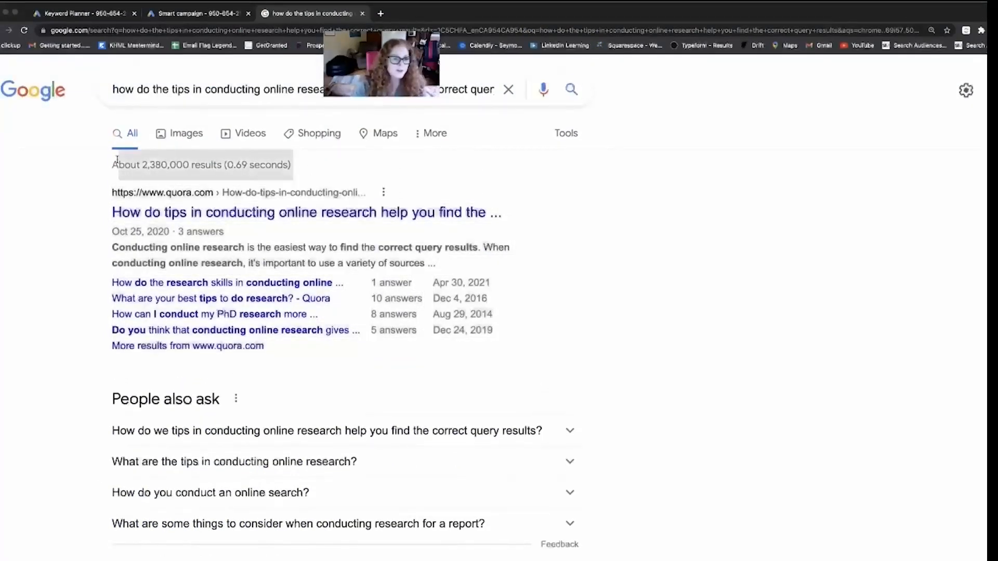
{"action": "left_click_drag", "start_coordinate": [148, 167], "coordinate": [312, 171]}
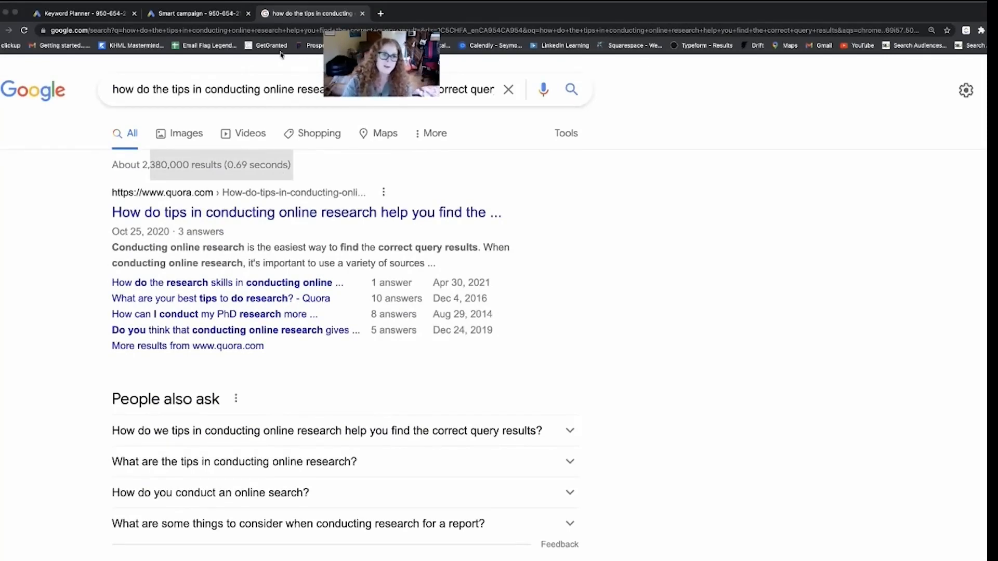
Close the leftover Smart campaign tab and return to Keyword Planner.
{"action": "left_click", "coordinate": [199, 15]}
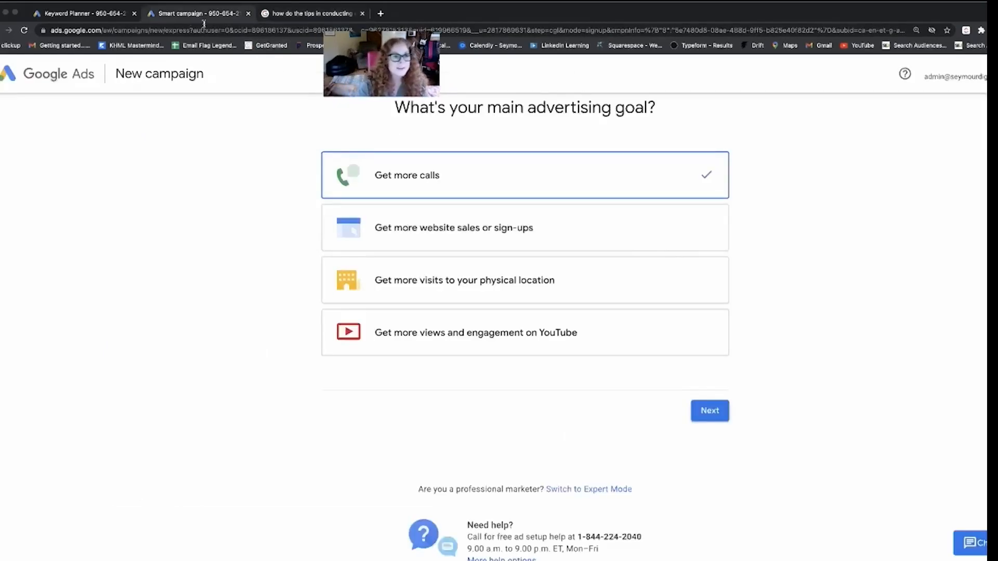
{"action": "left_click", "coordinate": [249, 14]}
{"action": "key", "text": "ctrl+shift+Tab"}
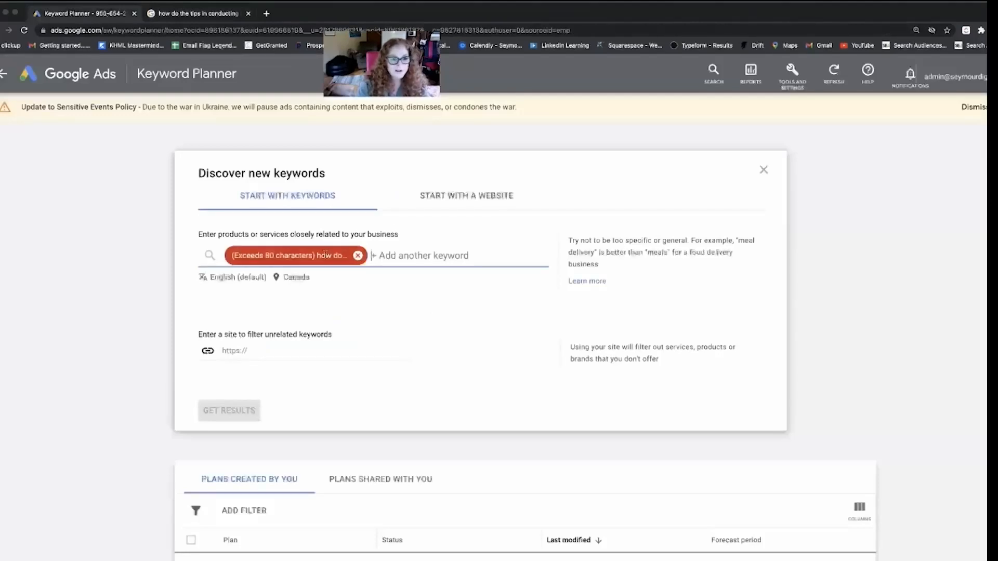
Shorten the keyword to "tips conducting online research help you find the correct query" and get its keyword ideas.
{"action": "left_click", "coordinate": [290, 256]}
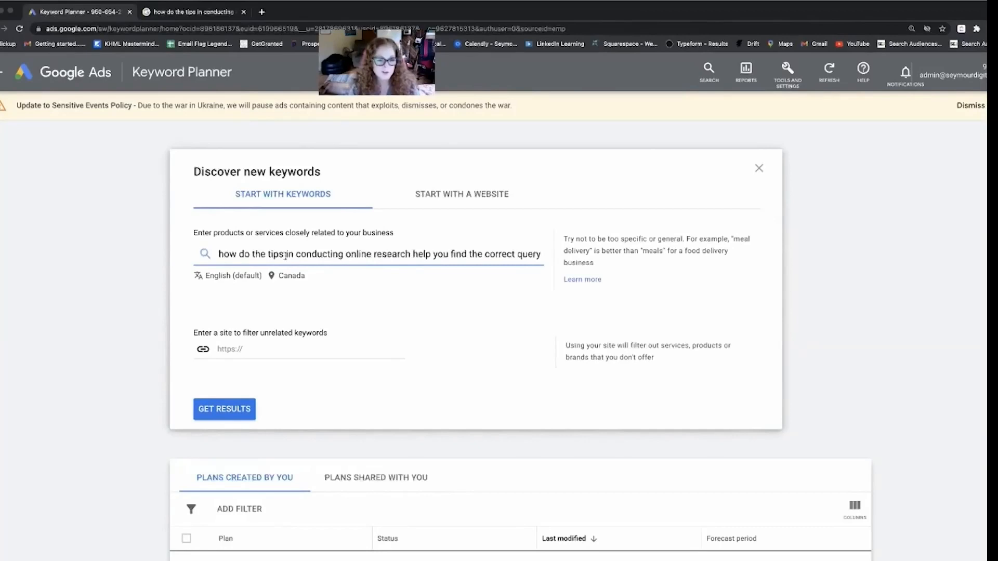
{"action": "left_click_drag", "start_coordinate": [269, 254], "coordinate": [192, 253]}
{"action": "key", "text": "BackSpace"}
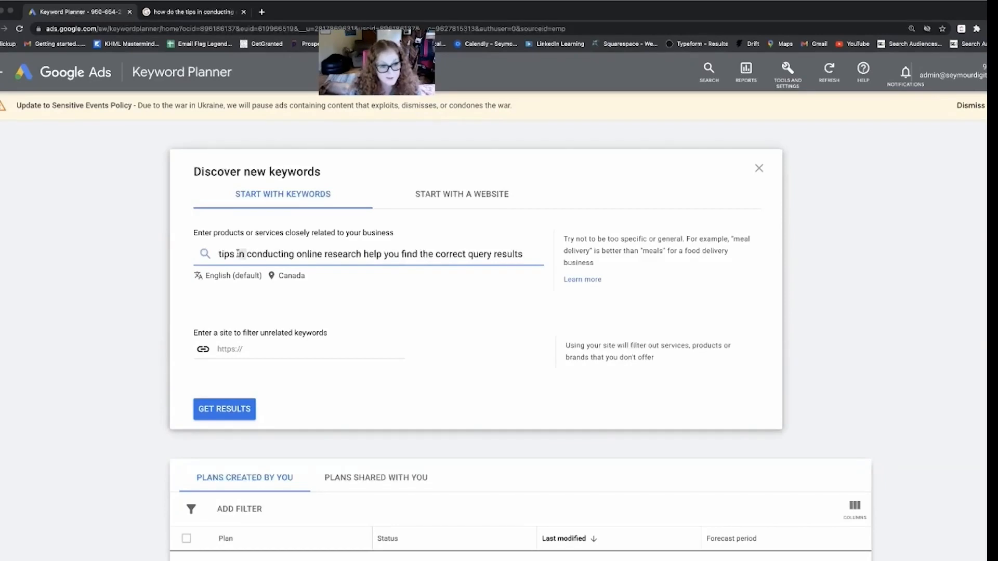
{"action": "key", "text": "BackSpace"}
{"action": "key", "text": "BackSpace"}
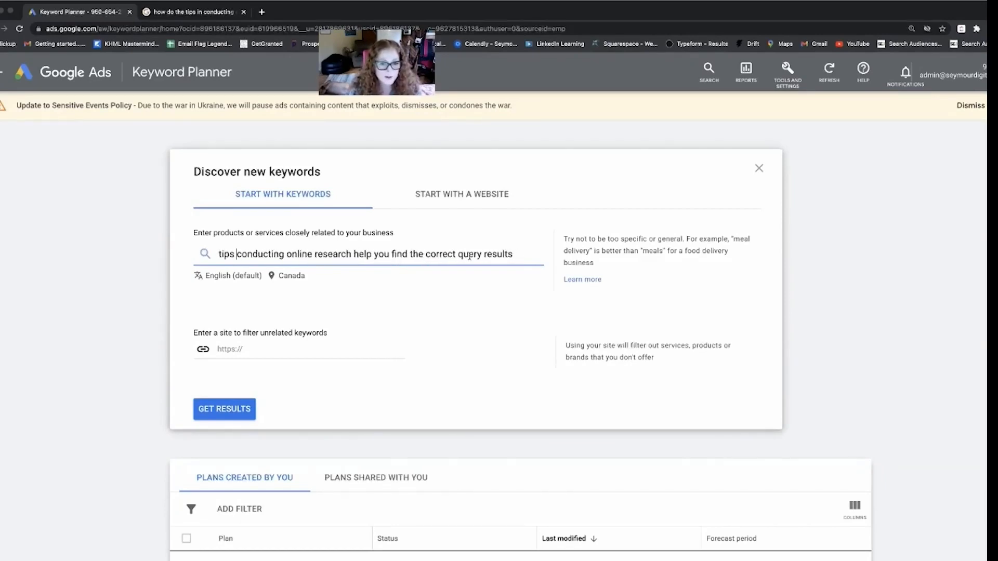
{"action": "left_click_drag", "start_coordinate": [521, 254], "coordinate": [487, 257]}
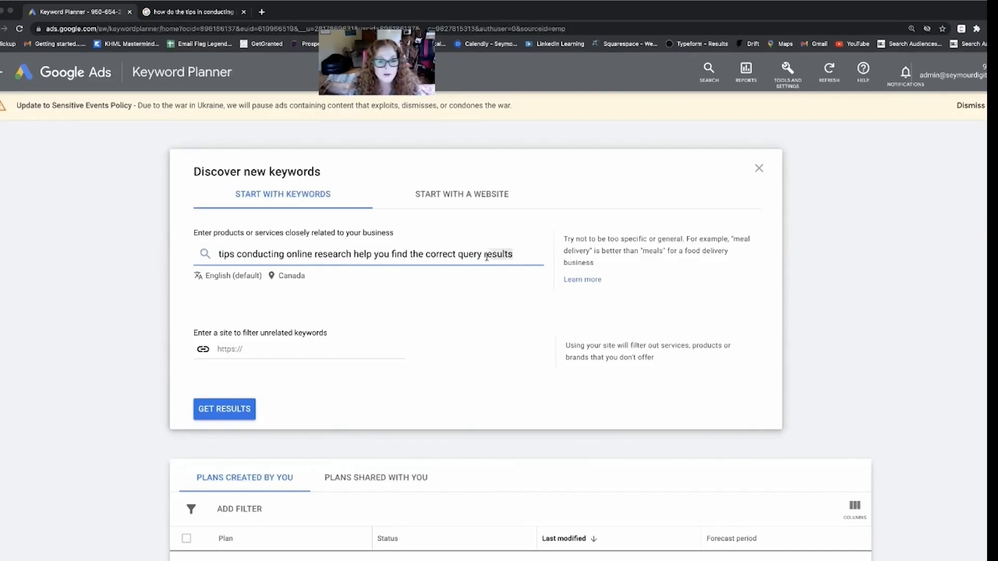
{"action": "key", "text": "BackSpace"}
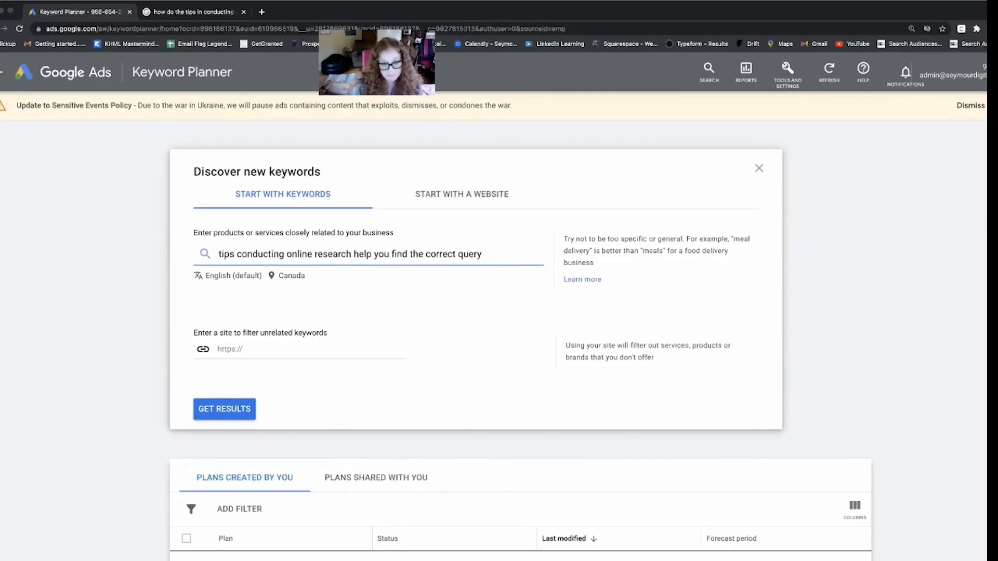
{"action": "left_click", "coordinate": [241, 410]}
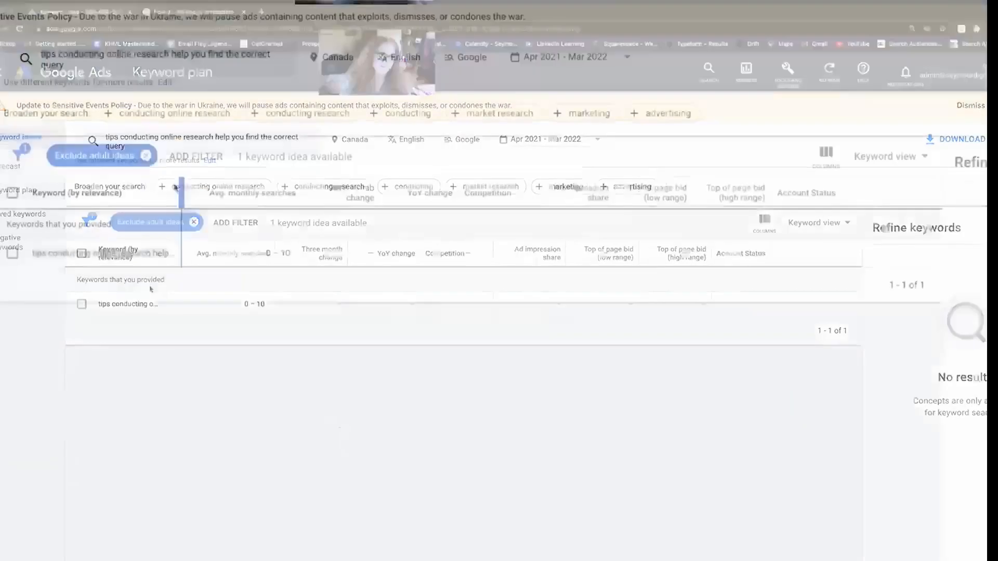
Widen the Keyword column of the ideas table and copy the full text of the provided keyword.
{"action": "left_click_drag", "start_coordinate": [167, 254], "coordinate": [383, 266]}
{"action": "triple_click", "coordinate": [257, 324]}
{"action": "right_click", "coordinate": [258, 324]}
{"action": "left_click", "coordinate": [299, 345]}
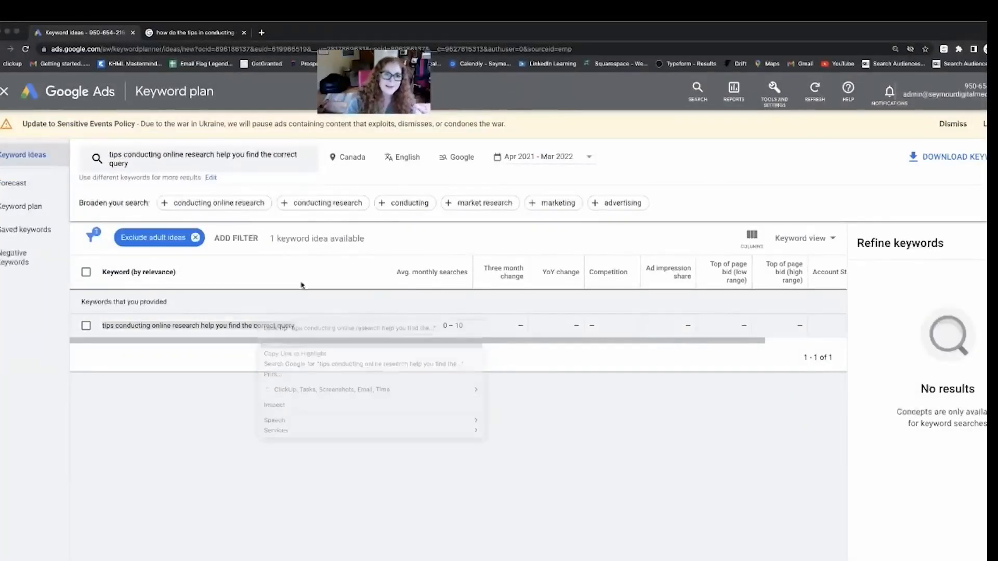
Search Google for the copied keyword in a new tab and compare its number of results with that of the original longer phrase.
{"action": "left_click", "coordinate": [261, 32]}
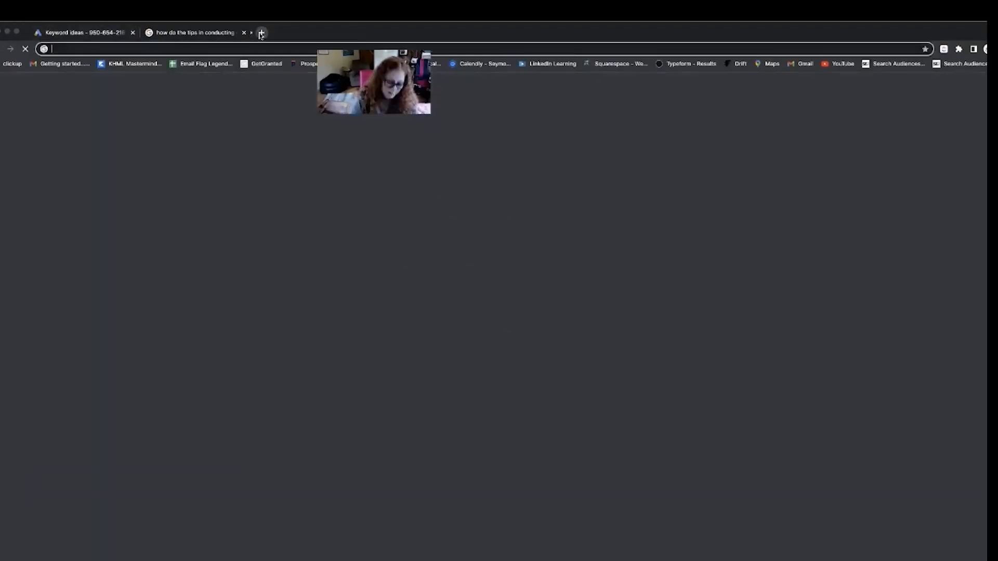
{"action": "key", "text": "super+v"}
{"action": "key", "text": "Return"}
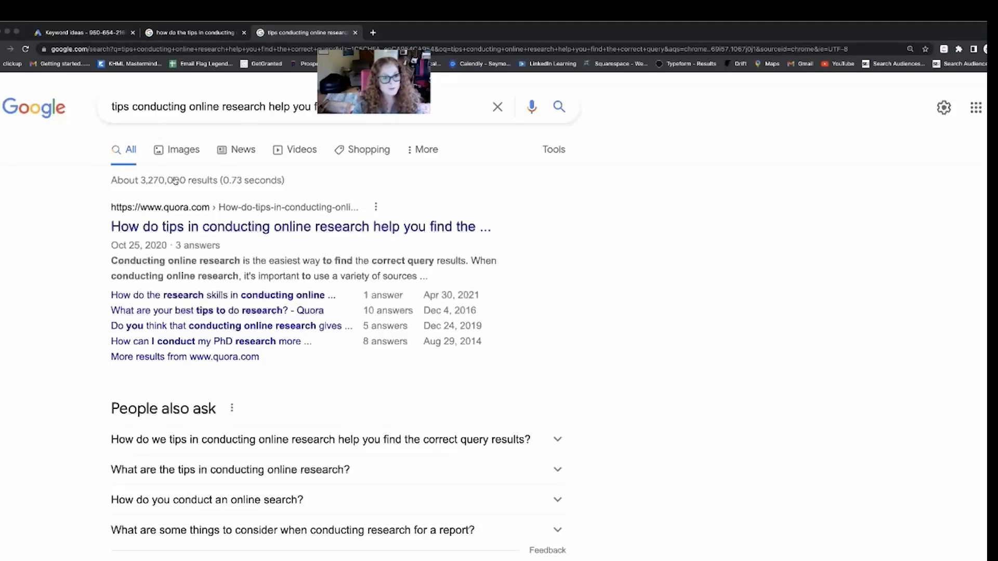
{"action": "left_click_drag", "start_coordinate": [145, 183], "coordinate": [196, 180]}
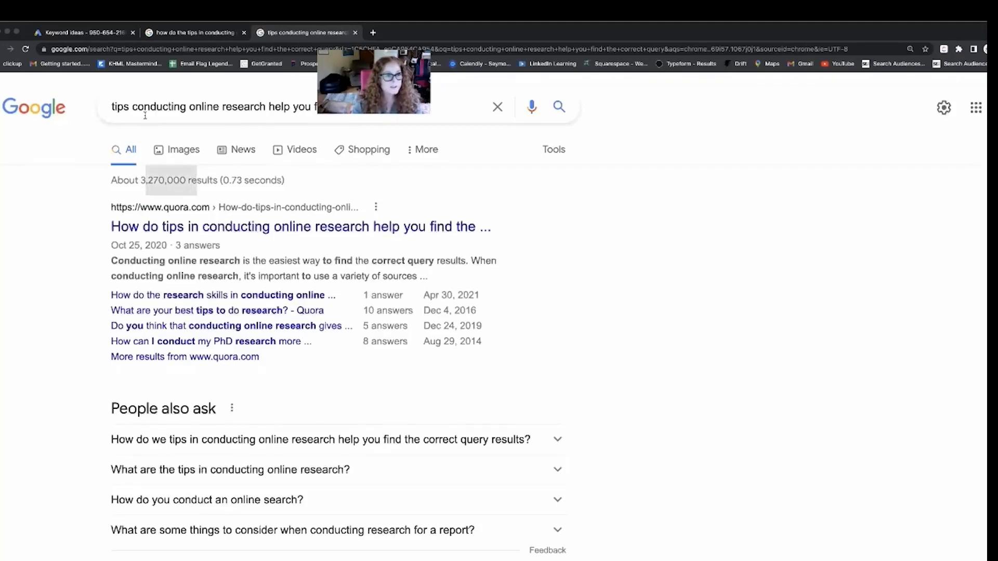
{"action": "left_click", "coordinate": [175, 36]}
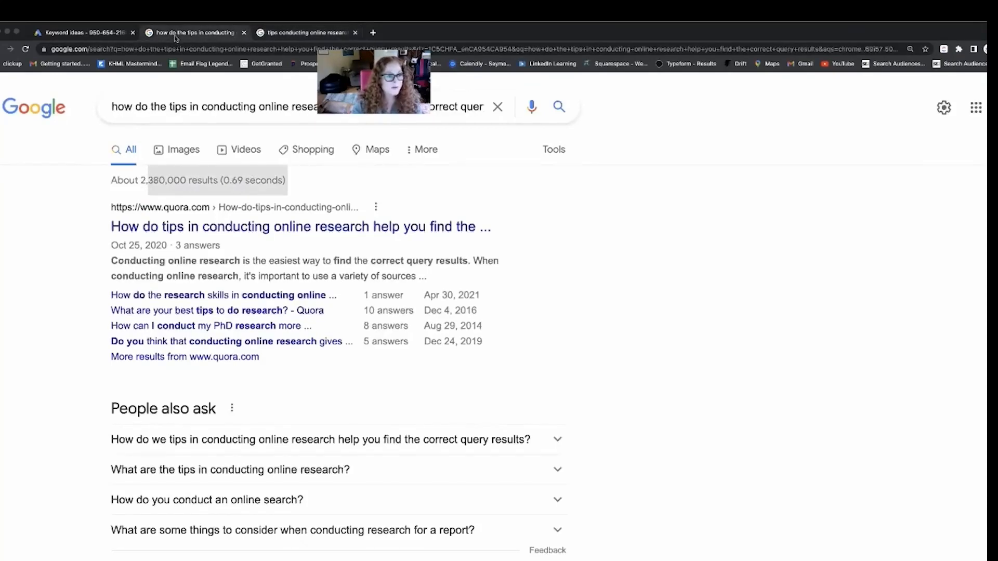
{"action": "left_click_drag", "start_coordinate": [141, 184], "coordinate": [184, 185]}
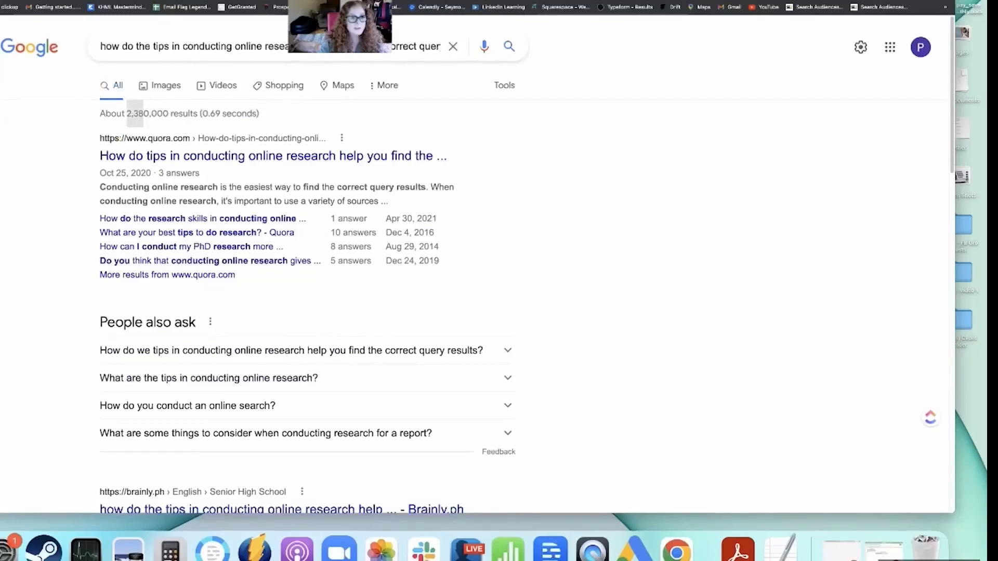
{"action": "key", "text": "ctrl+Tab"}
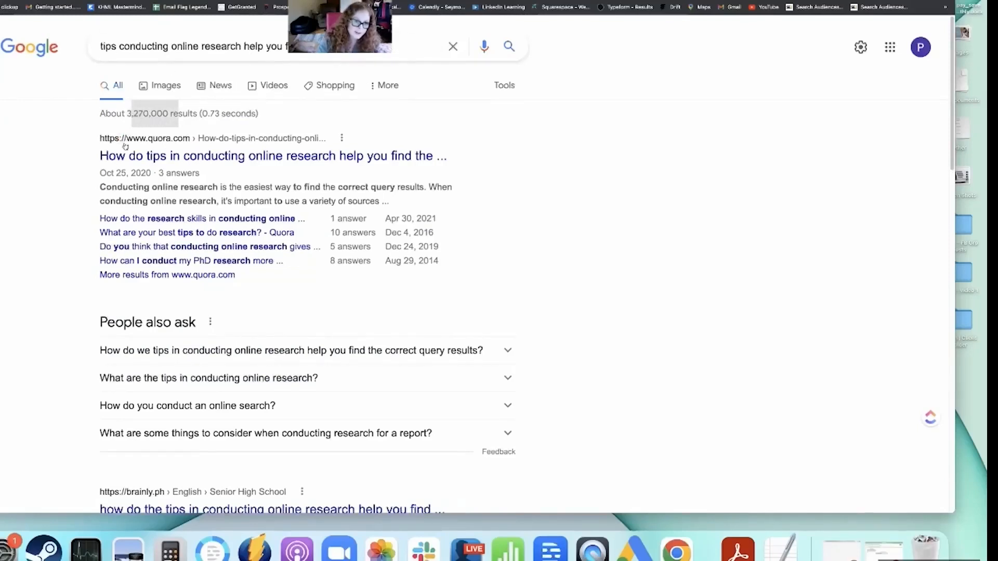
{"action": "left_click", "coordinate": [208, 48]}
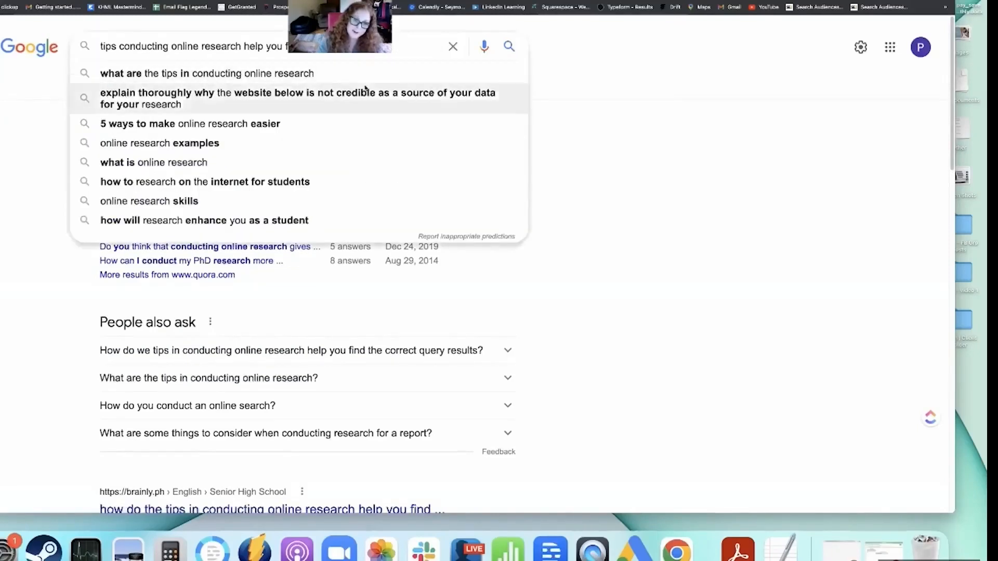
{"action": "left_click", "coordinate": [186, 106]}
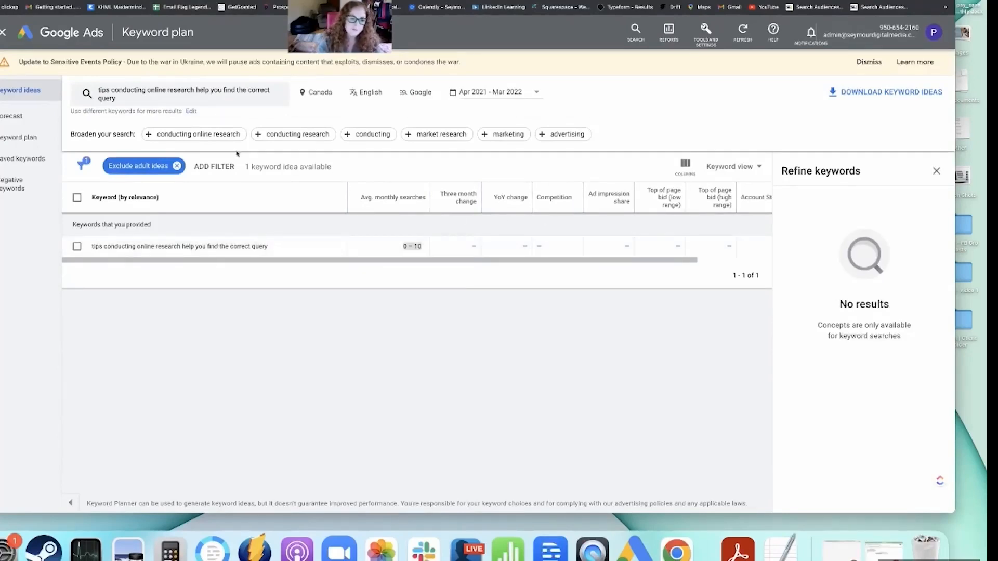
Filter the keyword ideas to Low competition and open the search keywords for editing.
{"action": "left_click", "coordinate": [224, 171]}
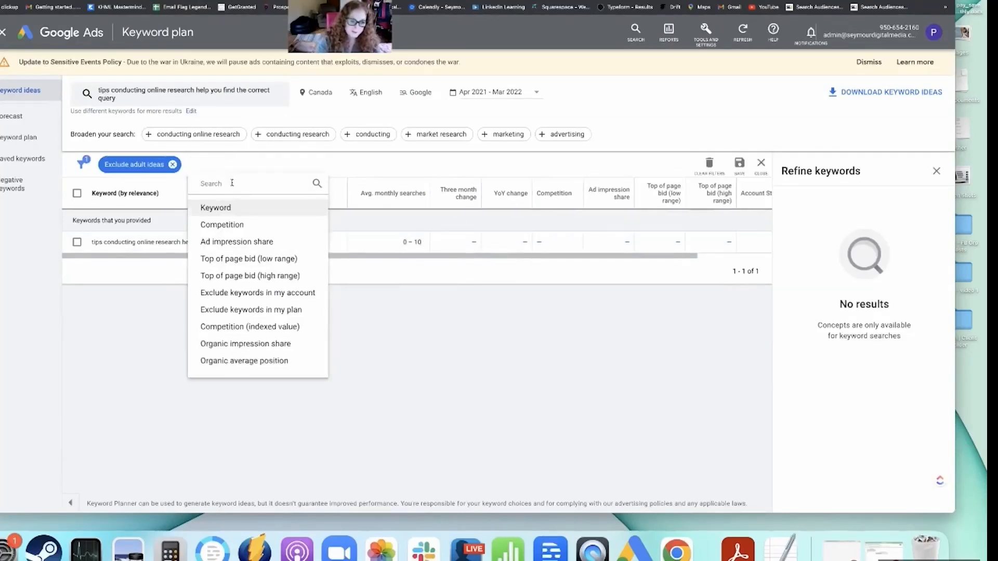
{"action": "left_click", "coordinate": [230, 224]}
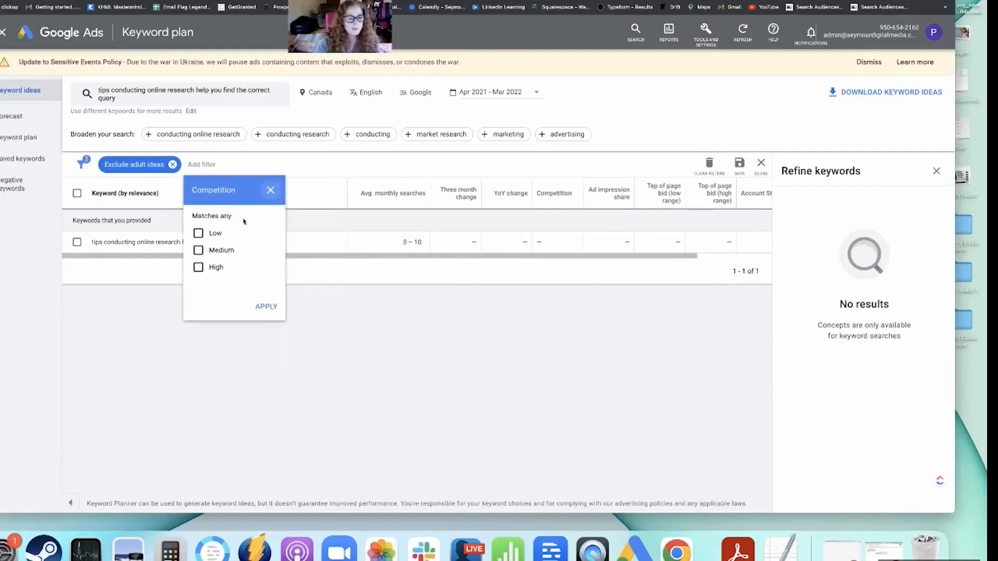
{"action": "left_click", "coordinate": [199, 234]}
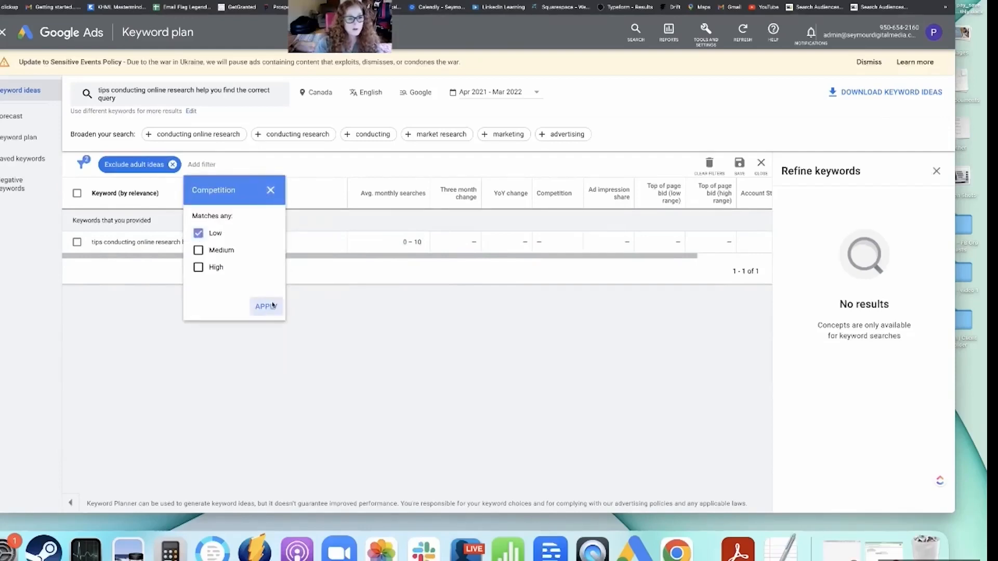
{"action": "left_click", "coordinate": [266, 306]}
{"action": "left_click", "coordinate": [146, 100]}
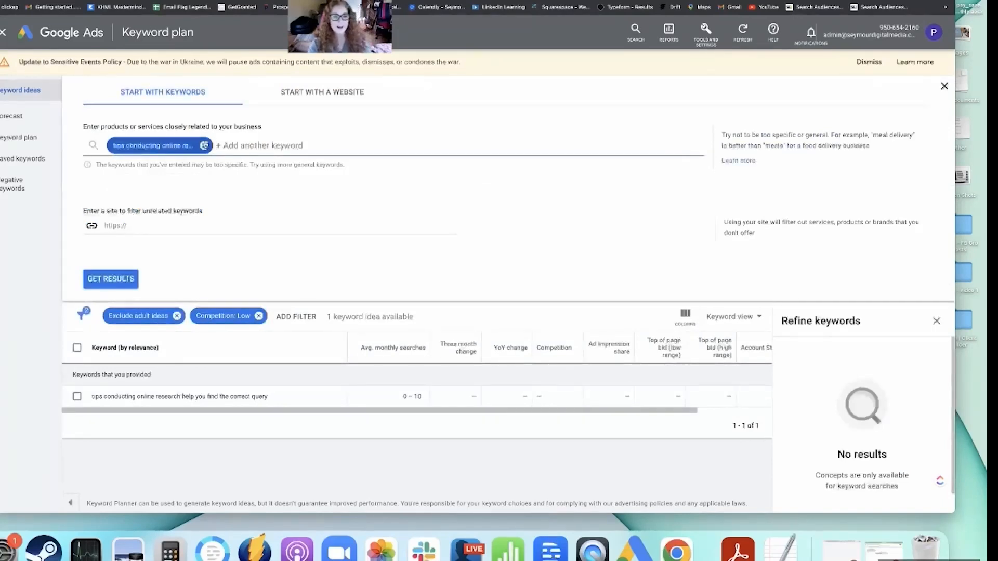
Switch to the keyword research spreadsheet and enter 10 in the row of "how do the tips in conducting online research help you find the correct query results".
{"action": "left_click_drag", "start_coordinate": [232, 1], "coordinate": [216, 45]}
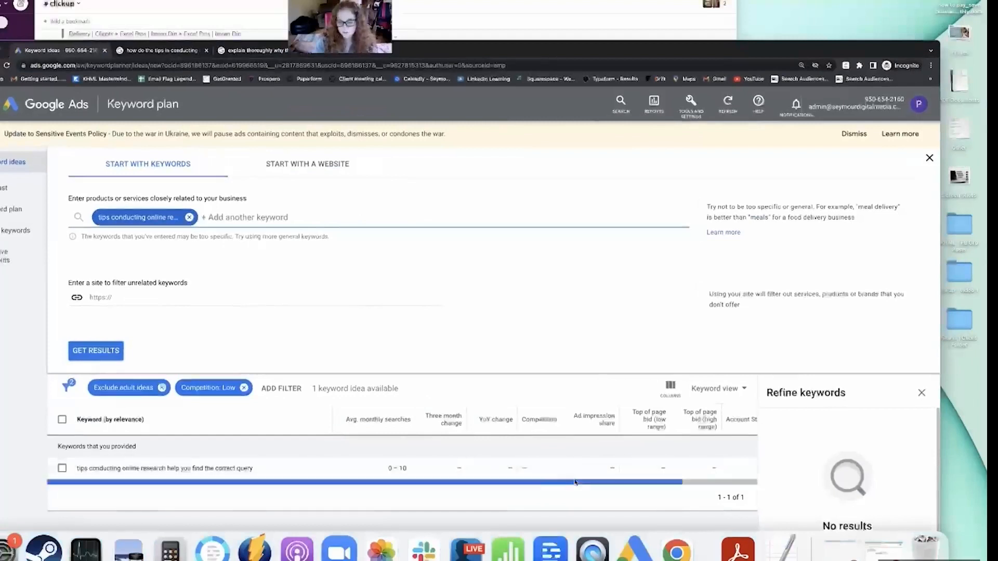
{"action": "left_click", "coordinate": [889, 553]}
{"action": "left_click", "coordinate": [584, 306]}
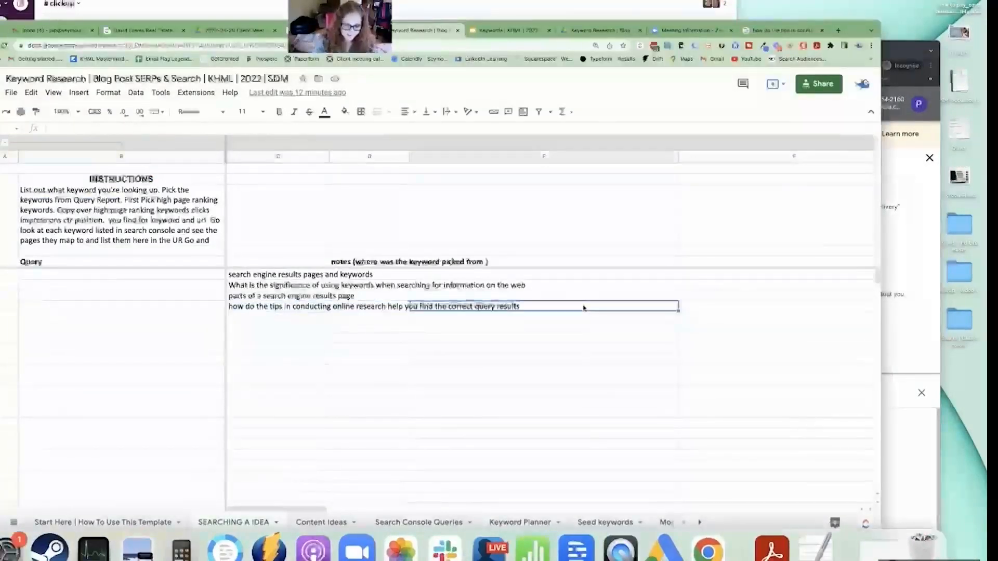
{"action": "type", "text": "10"}
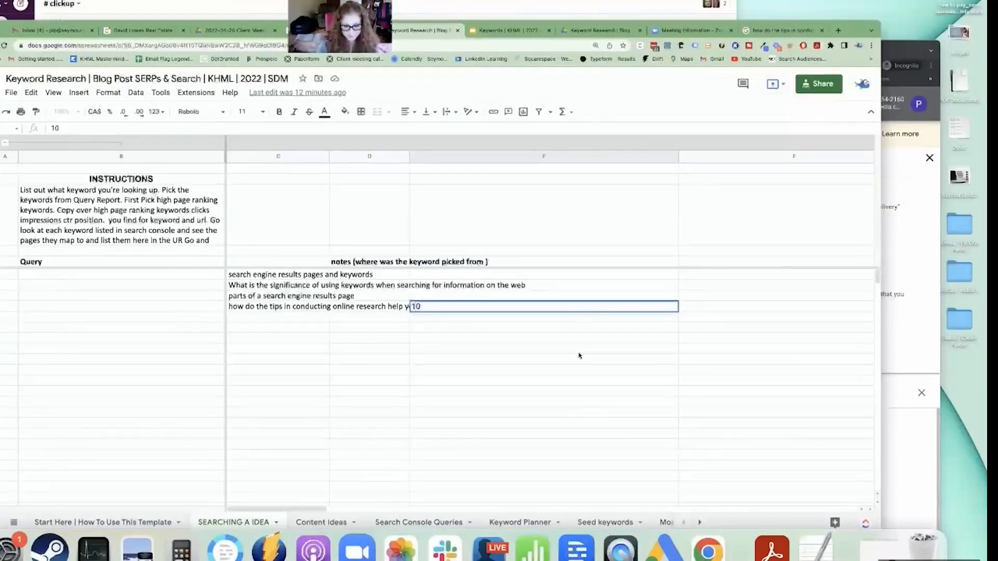
{"action": "key", "text": "Return"}
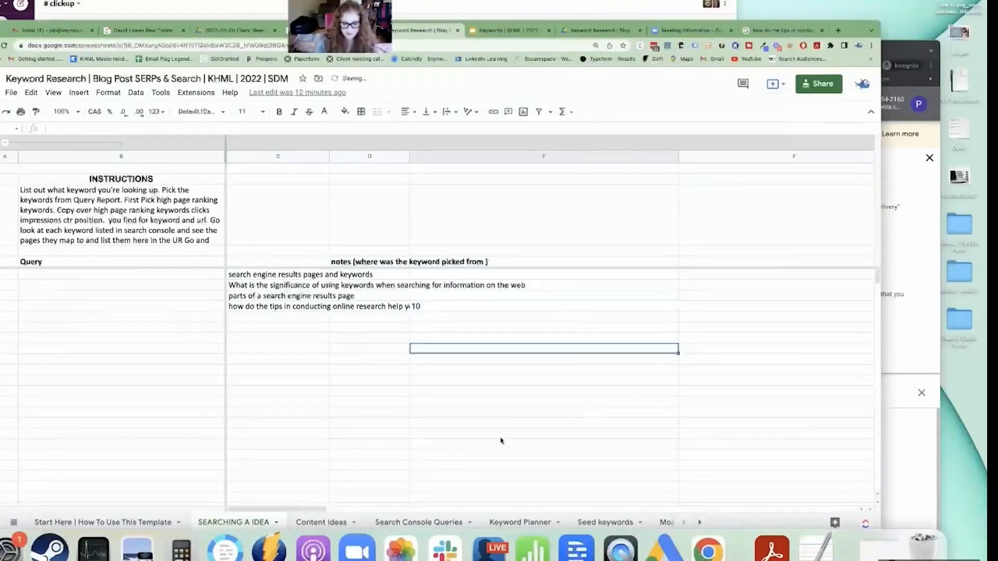
Look at the Query, Volume and Competition columns on the spreadsheet's Keyword Planner sheet.
{"action": "left_click", "coordinate": [522, 521]}
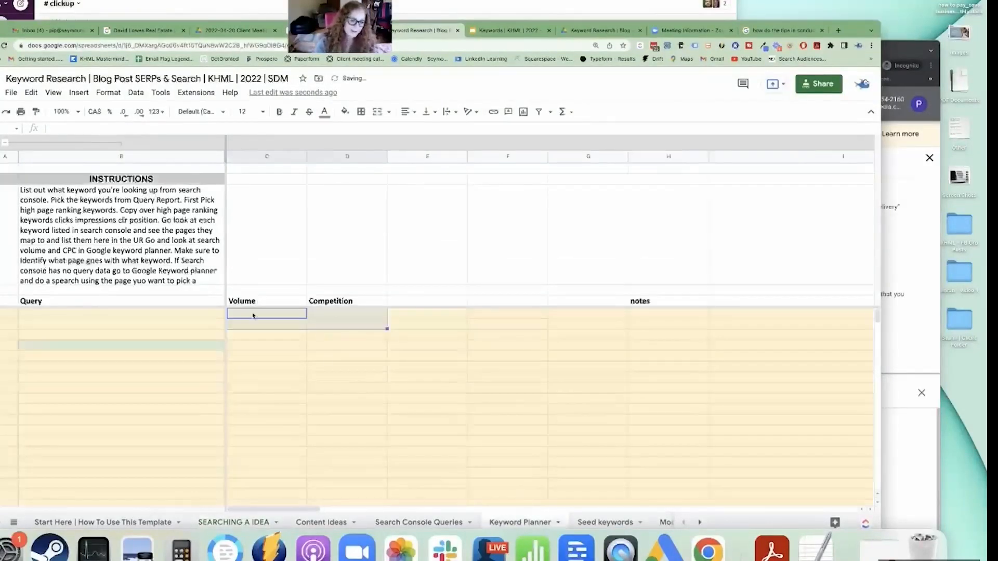
{"action": "left_click", "coordinate": [148, 314]}
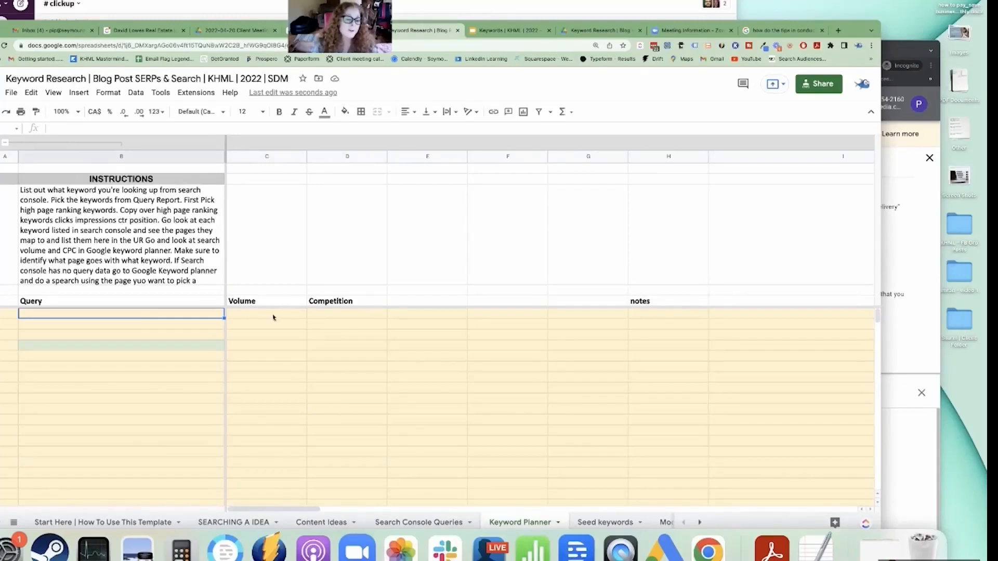
{"action": "left_click_drag", "start_coordinate": [266, 300], "coordinate": [242, 387]}
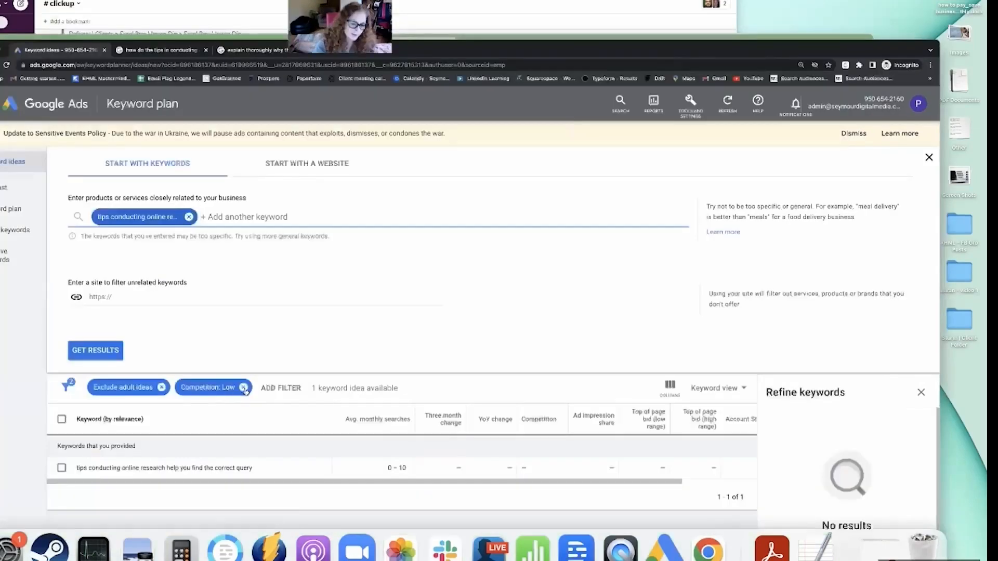
Return to Google Ads, remove the current search keyword and check the website-based search option limited to only this page.
{"action": "left_click", "coordinate": [189, 217]}
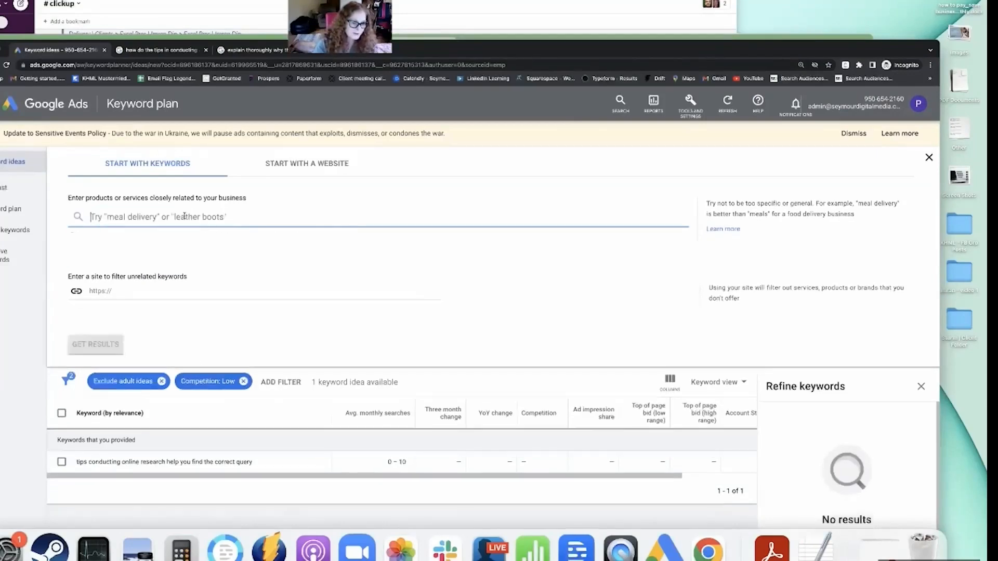
{"action": "left_click", "coordinate": [290, 168]}
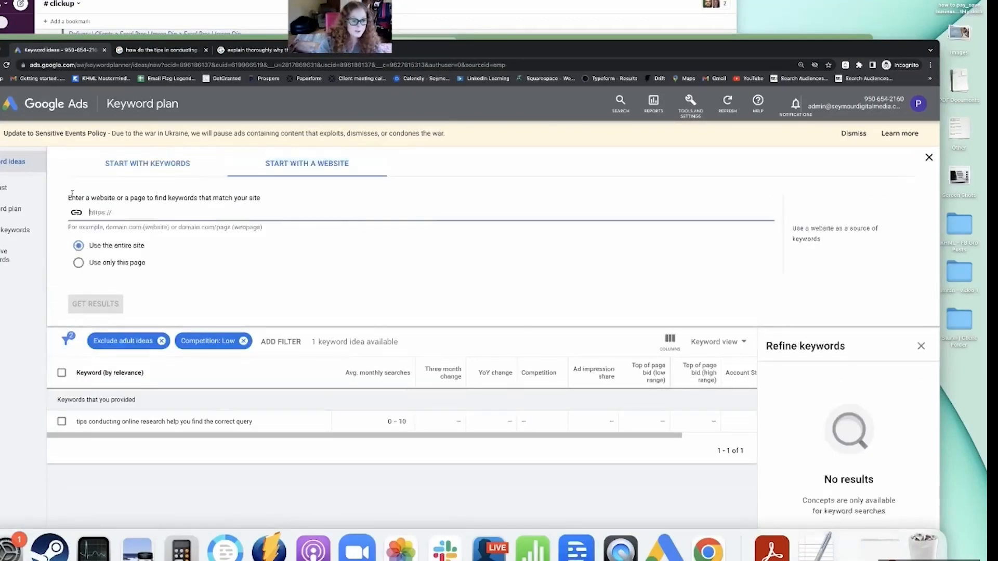
{"action": "left_click", "coordinate": [93, 262]}
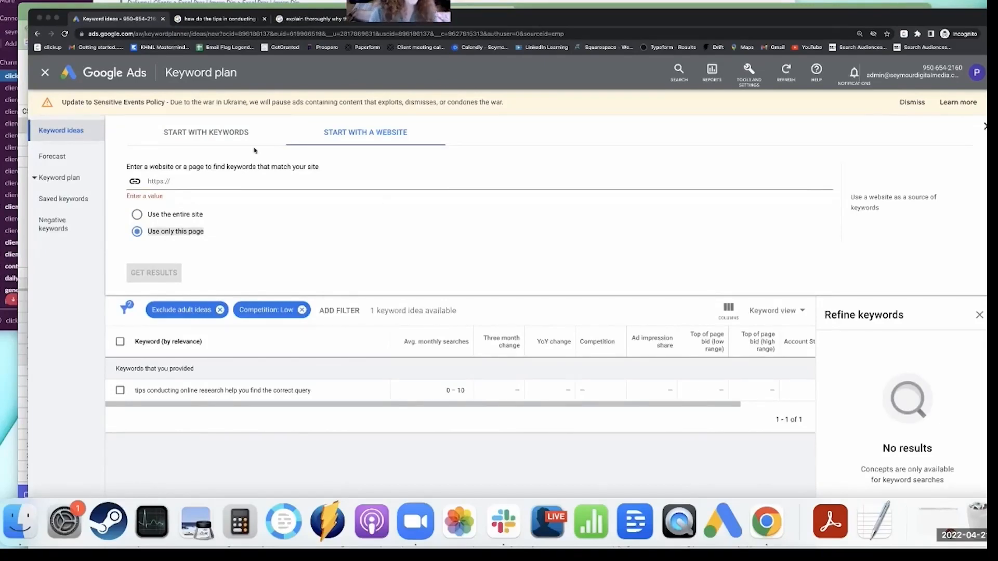
{"action": "left_click", "coordinate": [225, 134]}
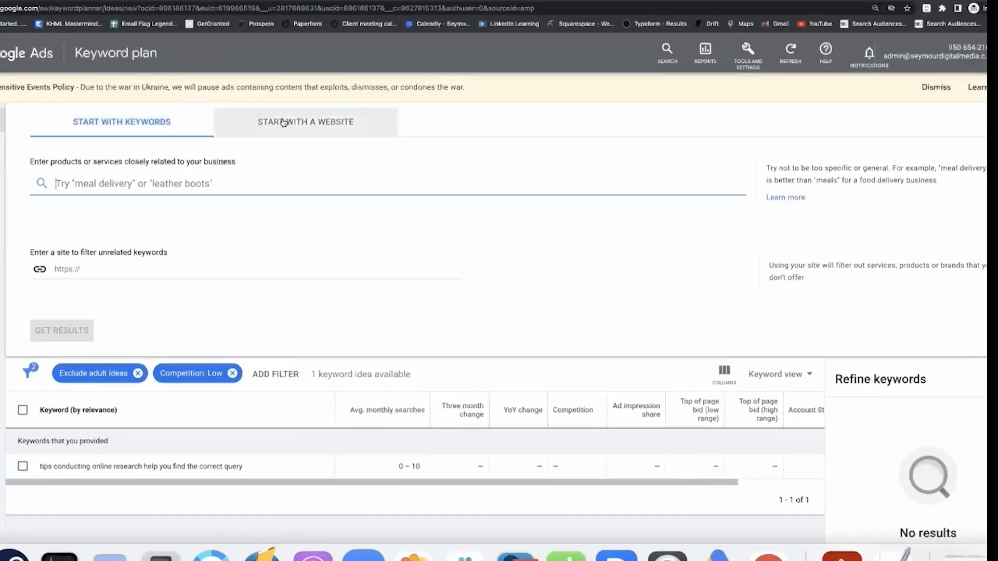
Get keyword ideas for "search and serps and keywords" and filter them to Low competition.
{"action": "left_click", "coordinate": [283, 122]}
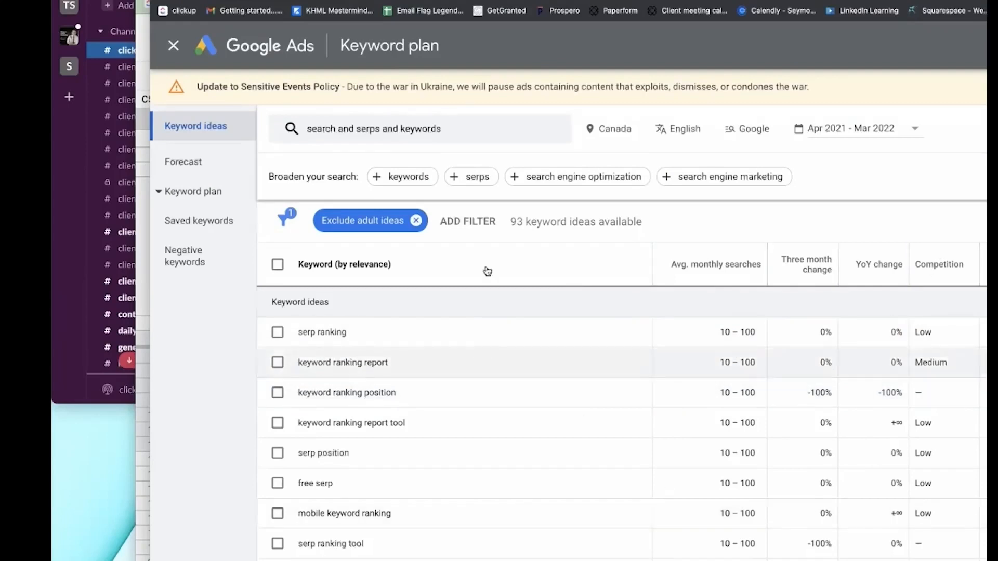
{"action": "left_click", "coordinate": [490, 232]}
{"action": "left_click", "coordinate": [519, 362]}
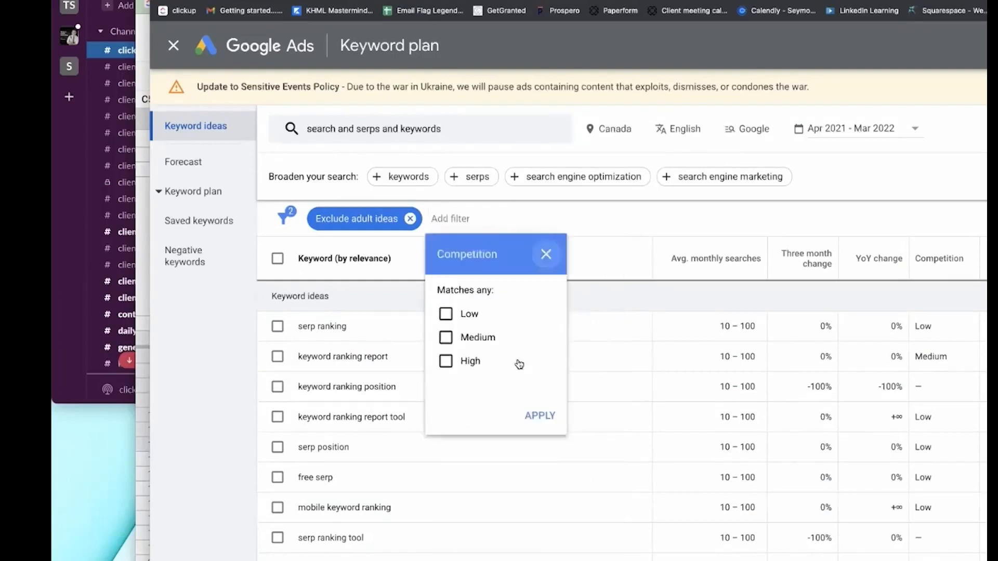
{"action": "left_click", "coordinate": [446, 314]}
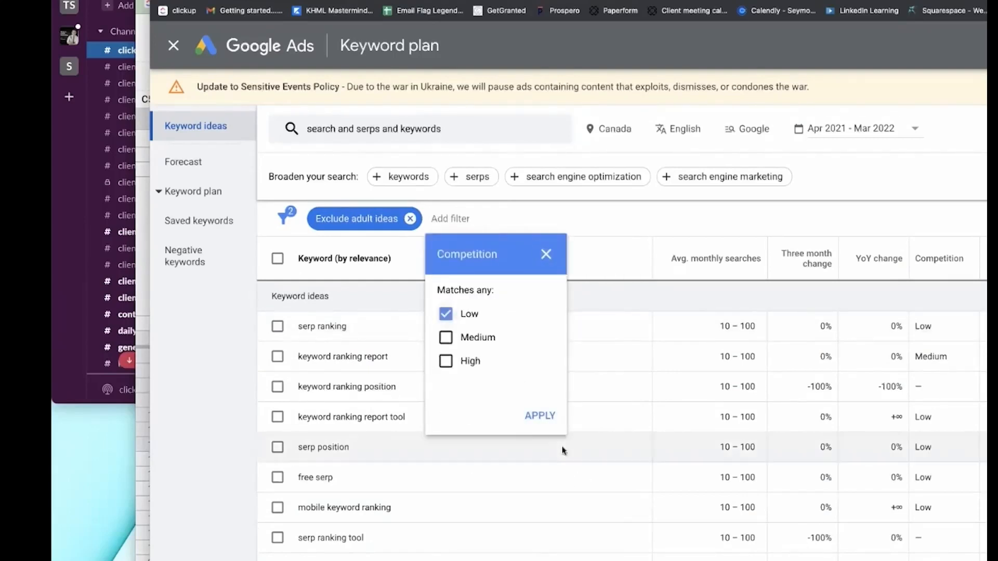
{"action": "left_click", "coordinate": [538, 416]}
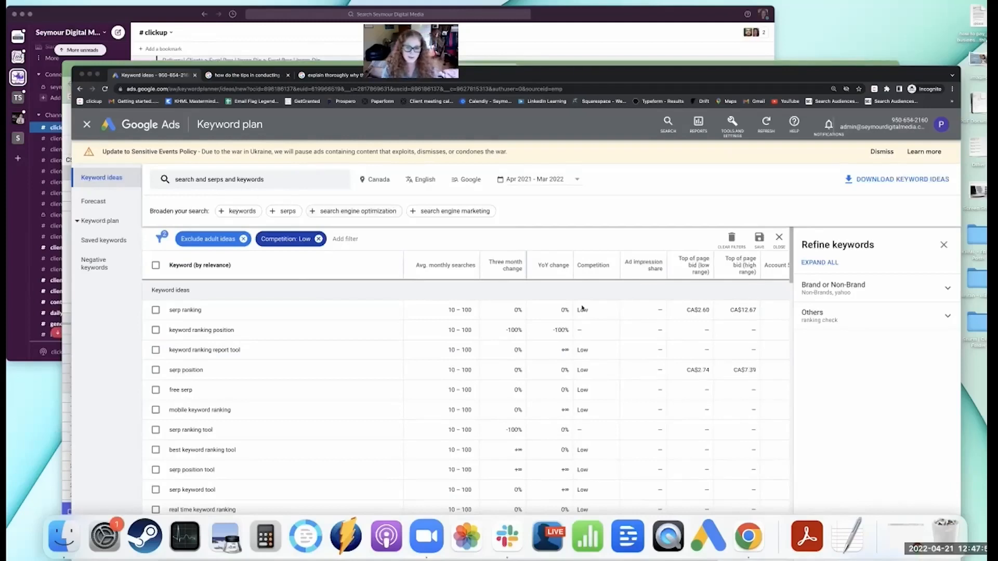
Sort the keyword ideas by average monthly searches, highest first, and look through the list.
{"action": "mouse_move", "coordinate": [731, 272]}
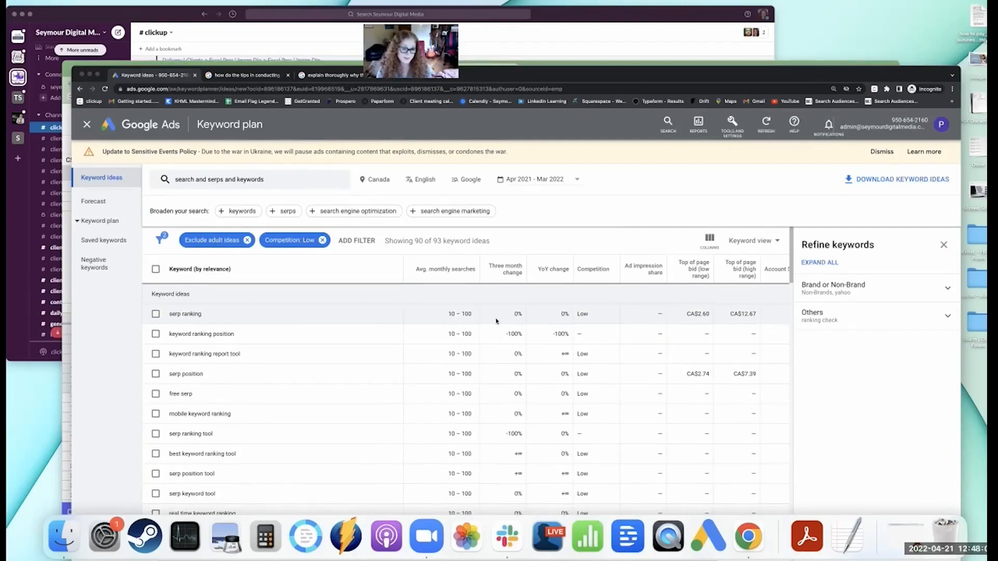
{"action": "mouse_move", "coordinate": [456, 271]}
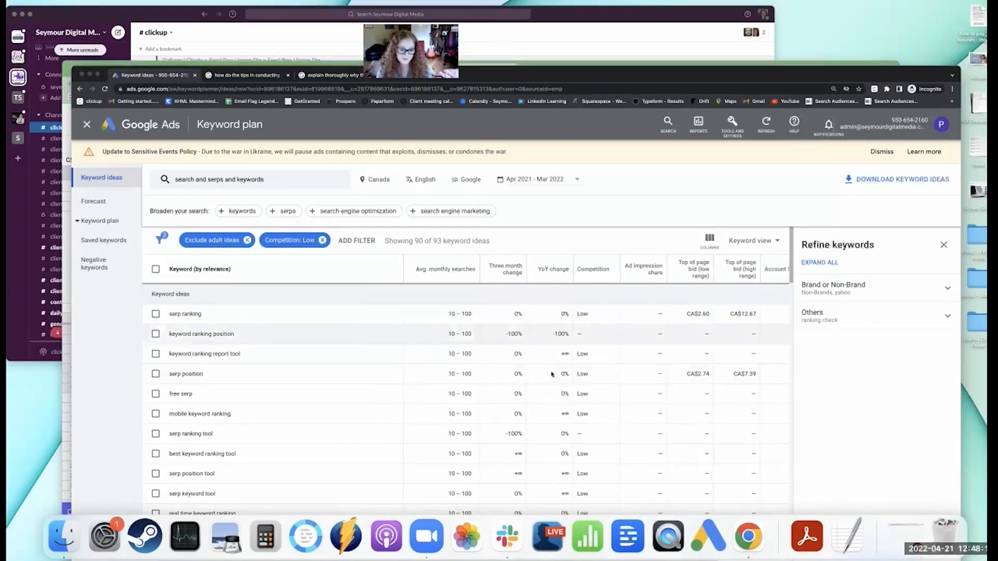
{"action": "scroll", "coordinate": [394, 288], "scroll_direction": "down", "scroll_amount": 5}
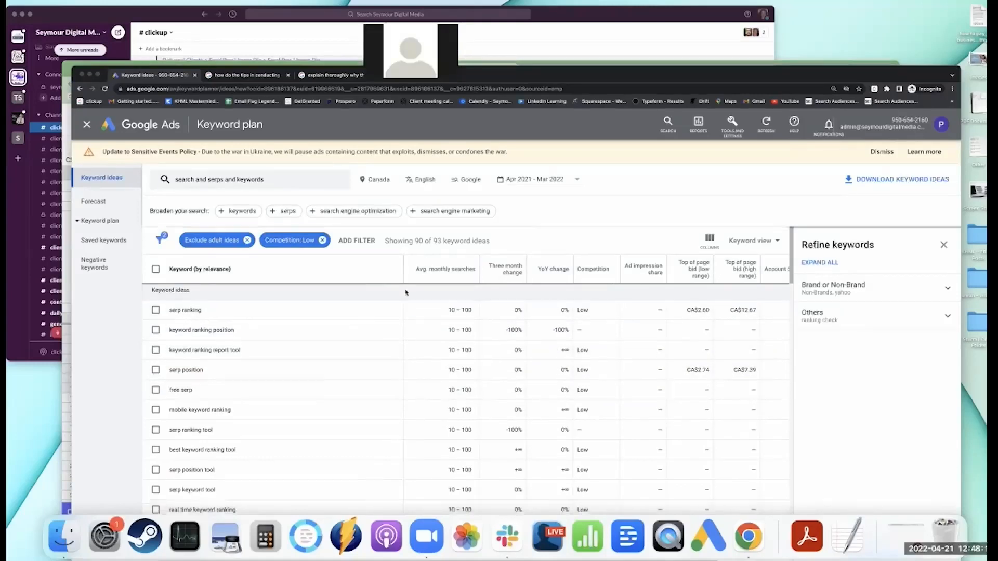
{"action": "left_click", "coordinate": [445, 267]}
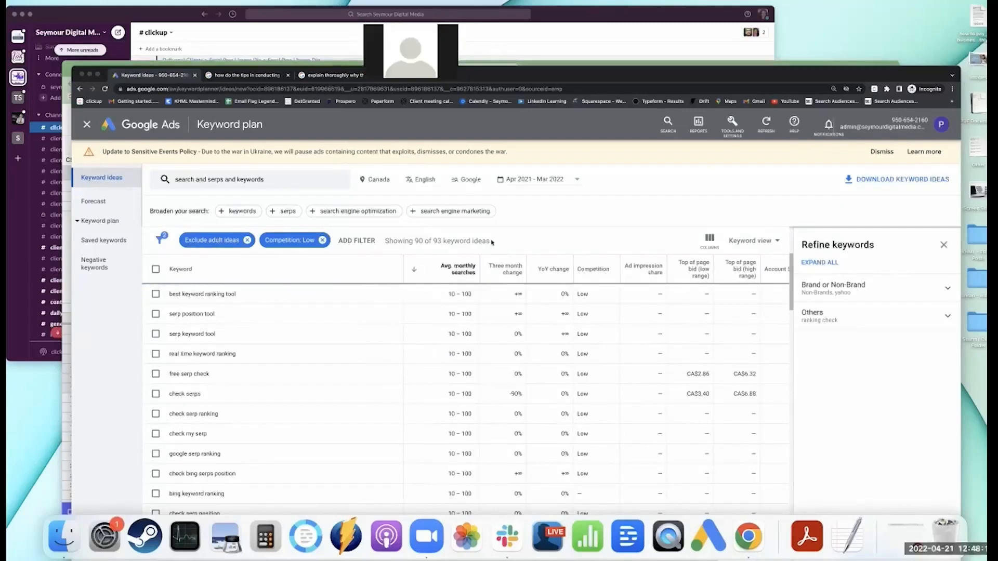
{"action": "scroll", "coordinate": [469, 319], "scroll_direction": "down", "scroll_amount": 5}
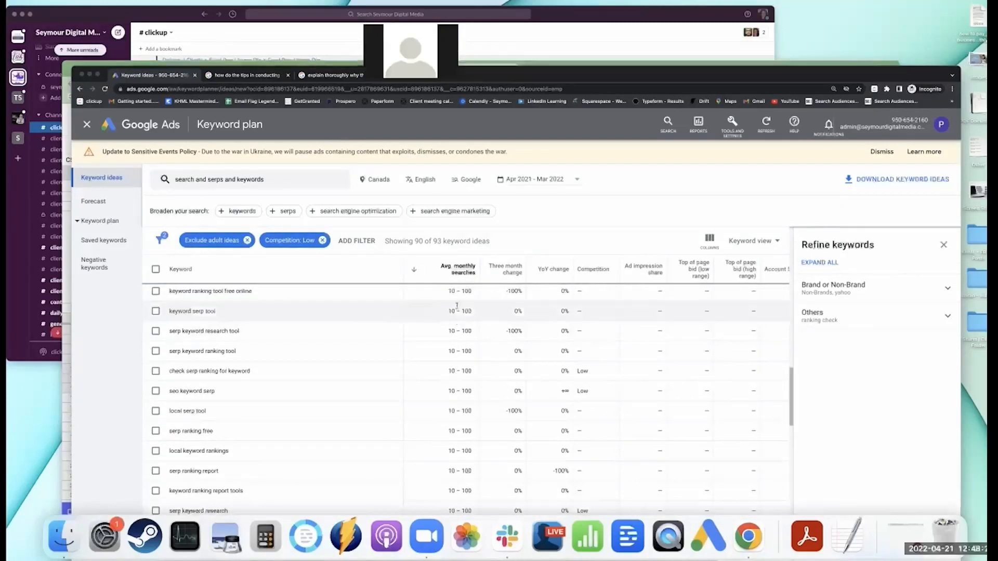
{"action": "scroll", "coordinate": [457, 324], "scroll_direction": "down", "scroll_amount": 5}
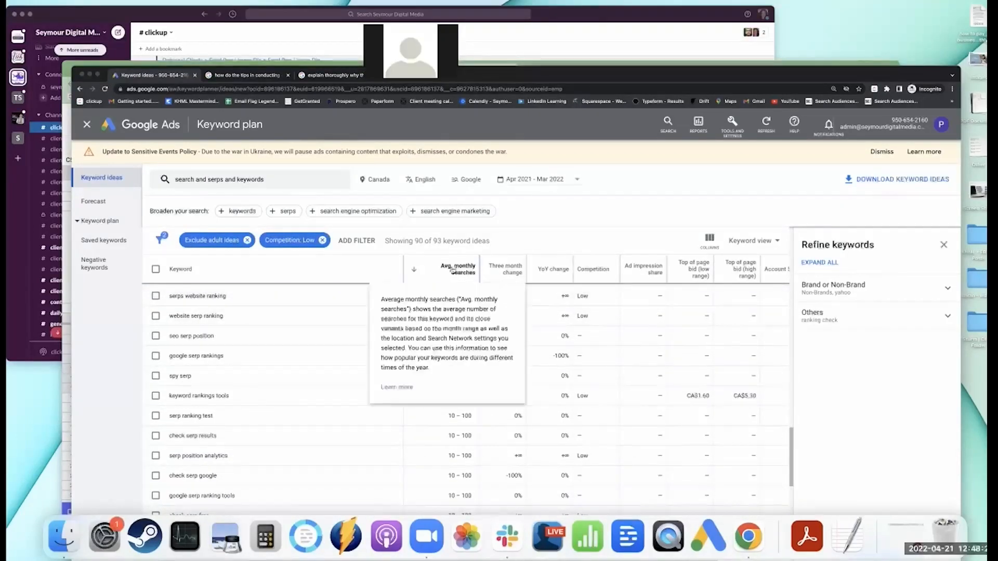
Reverse the sorting to show the lowest average monthly searches first and review the ideas.
{"action": "left_click", "coordinate": [454, 269]}
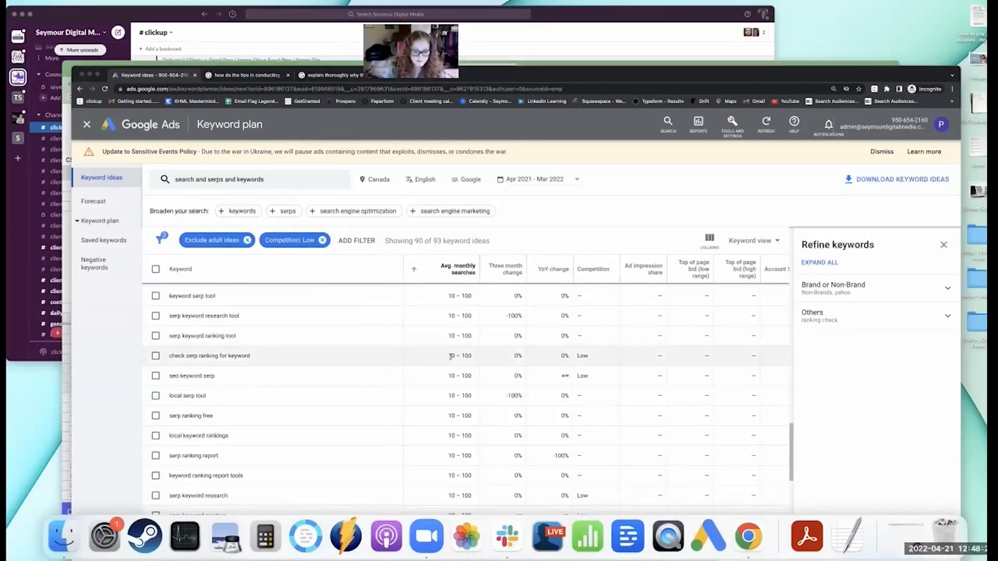
{"action": "scroll", "coordinate": [462, 380], "scroll_direction": "down", "scroll_amount": 5}
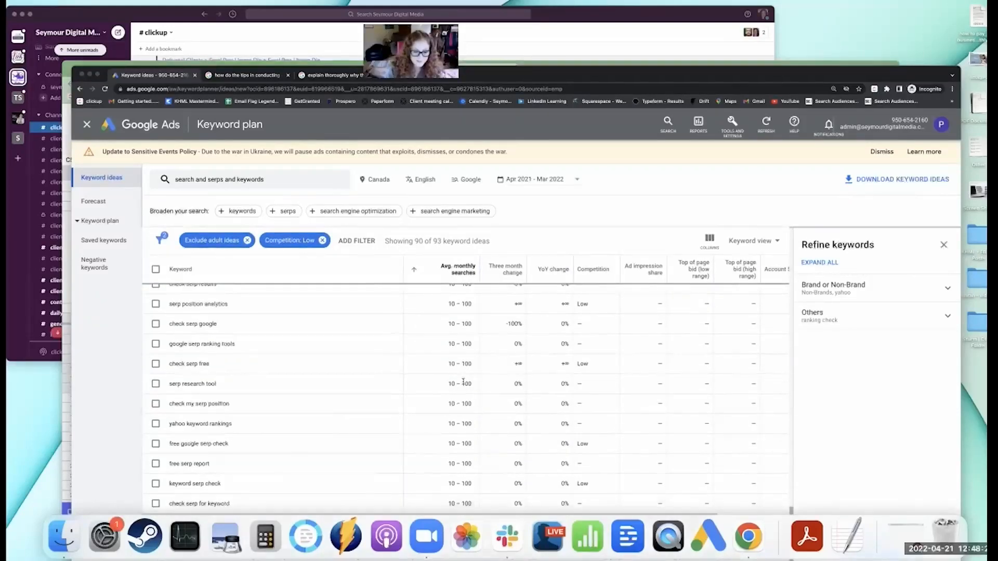
{"action": "scroll", "coordinate": [438, 384], "scroll_direction": "up", "scroll_amount": 5}
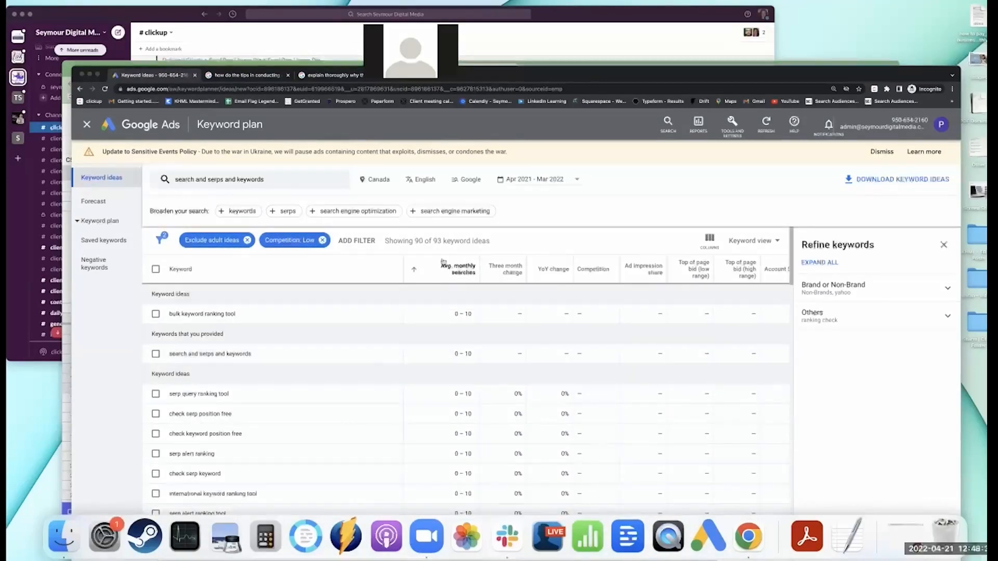
Put the highest average monthly searches first again and review the ideas down to the lowest-volume entries.
{"action": "left_click", "coordinate": [415, 272]}
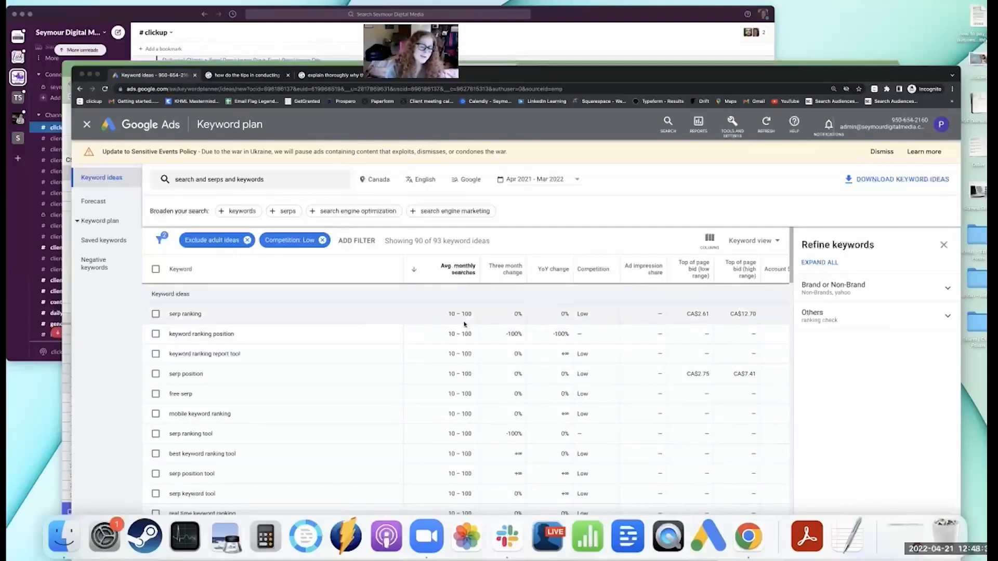
{"action": "scroll", "coordinate": [460, 331], "scroll_direction": "down", "scroll_amount": 3}
{"action": "scroll", "coordinate": [460, 331], "scroll_direction": "down", "scroll_amount": 10}
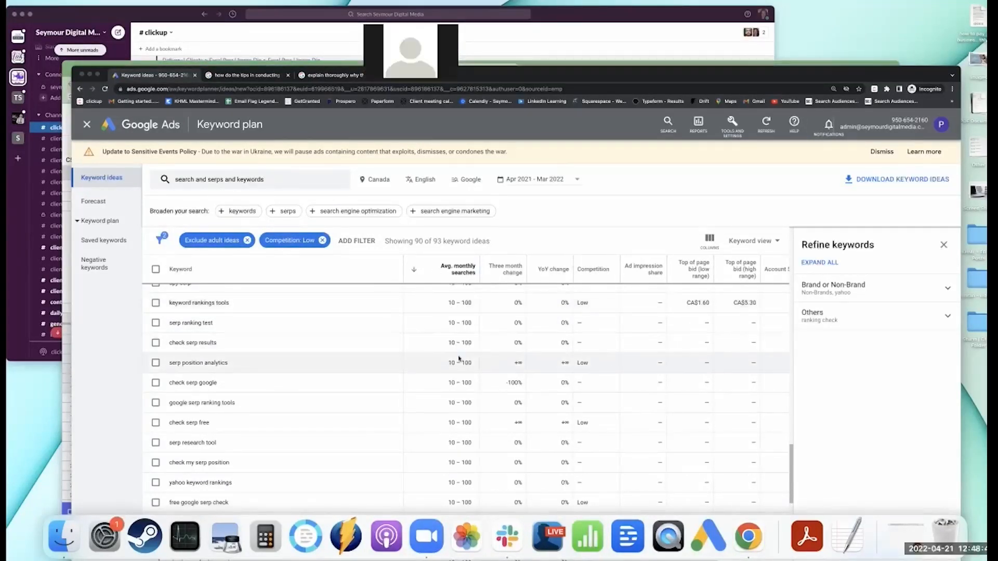
{"action": "scroll", "coordinate": [460, 354], "scroll_direction": "down", "scroll_amount": 3}
{"action": "scroll", "coordinate": [459, 353], "scroll_direction": "down", "scroll_amount": 10}
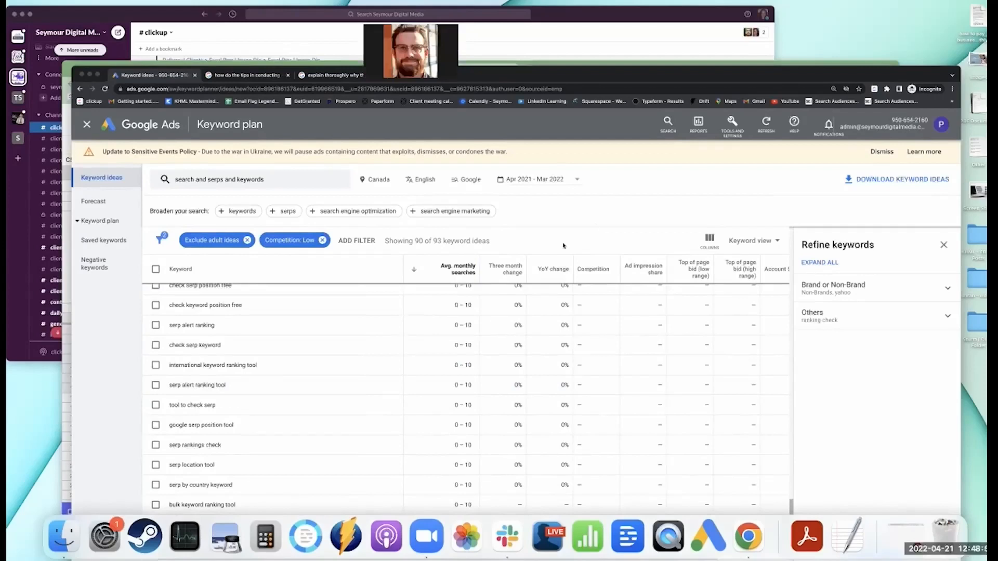
{"action": "scroll", "coordinate": [453, 364], "scroll_direction": "up", "scroll_amount": 12}
{"action": "left_click", "coordinate": [455, 270]}
{"action": "left_click", "coordinate": [445, 272]}
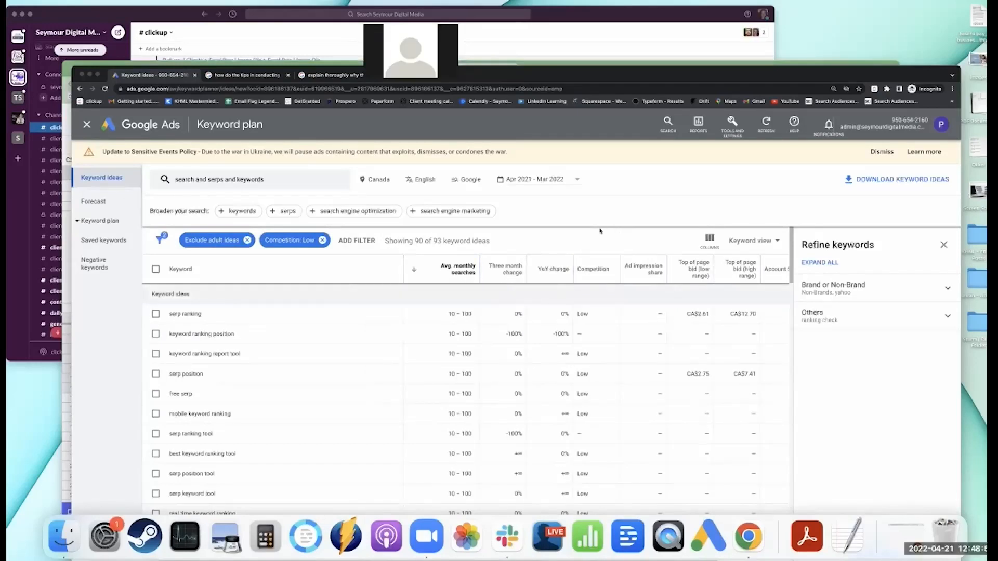
Recheck the low-volume end of the sorted ideas and remove the Low competition filter.
{"action": "scroll", "coordinate": [463, 372], "scroll_direction": "down", "scroll_amount": 5}
{"action": "scroll", "coordinate": [475, 369], "scroll_direction": "down", "scroll_amount": 10}
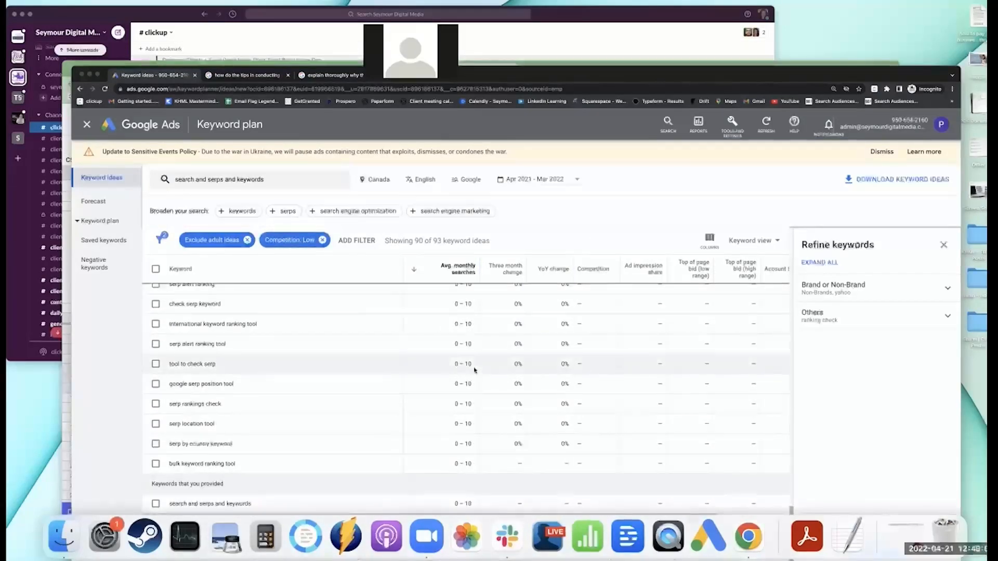
{"action": "scroll", "coordinate": [463, 348], "scroll_direction": "up", "scroll_amount": 4}
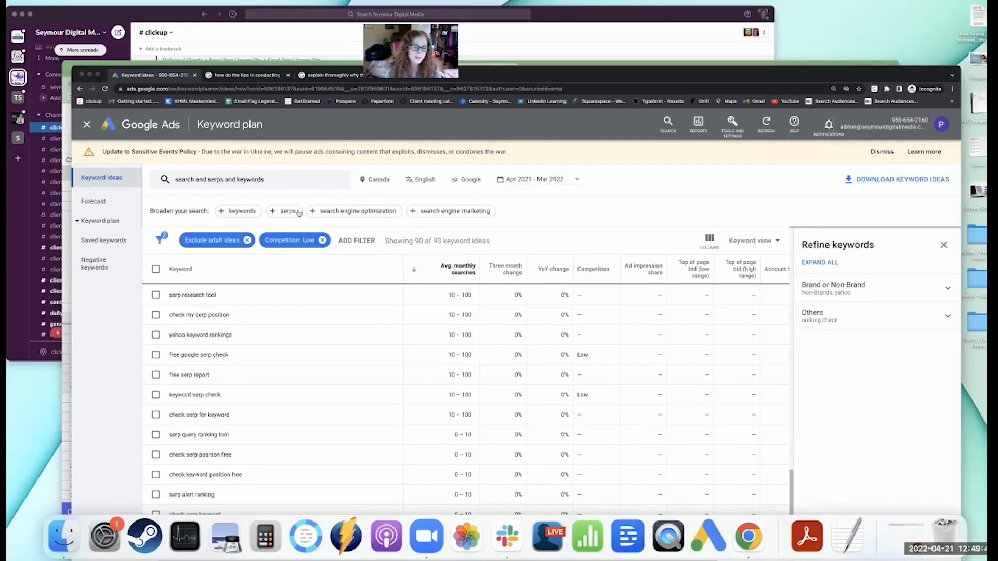
{"action": "left_click", "coordinate": [322, 240]}
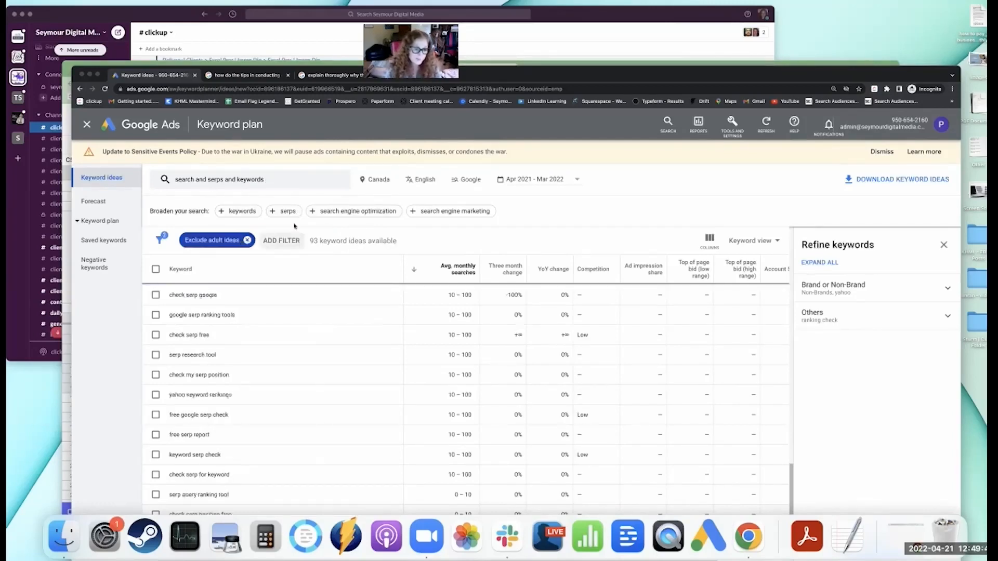
Rerun the search with the same keywords and add the United States to Canada as a targeted location.
{"action": "left_click", "coordinate": [289, 182]}
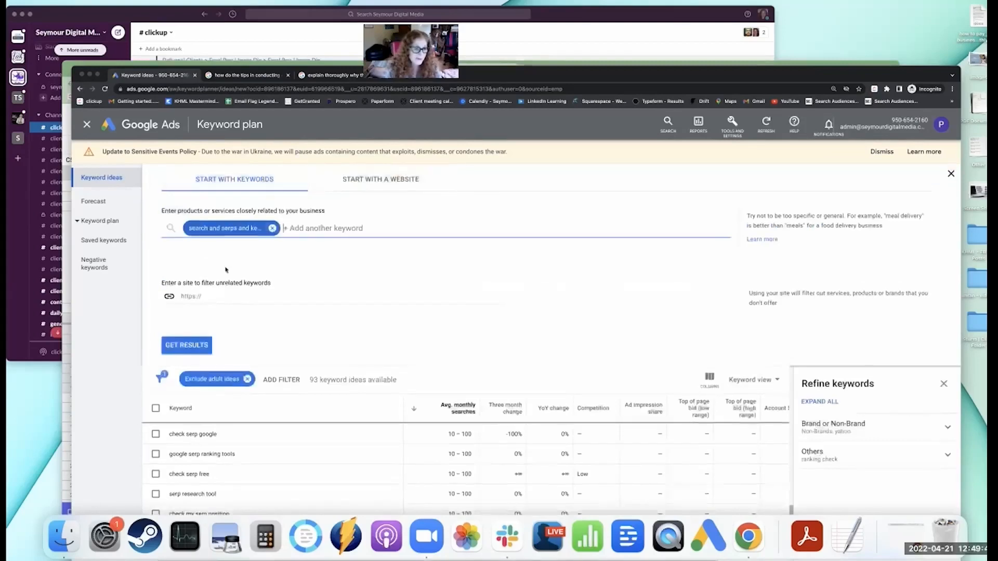
{"action": "left_click", "coordinate": [186, 345]}
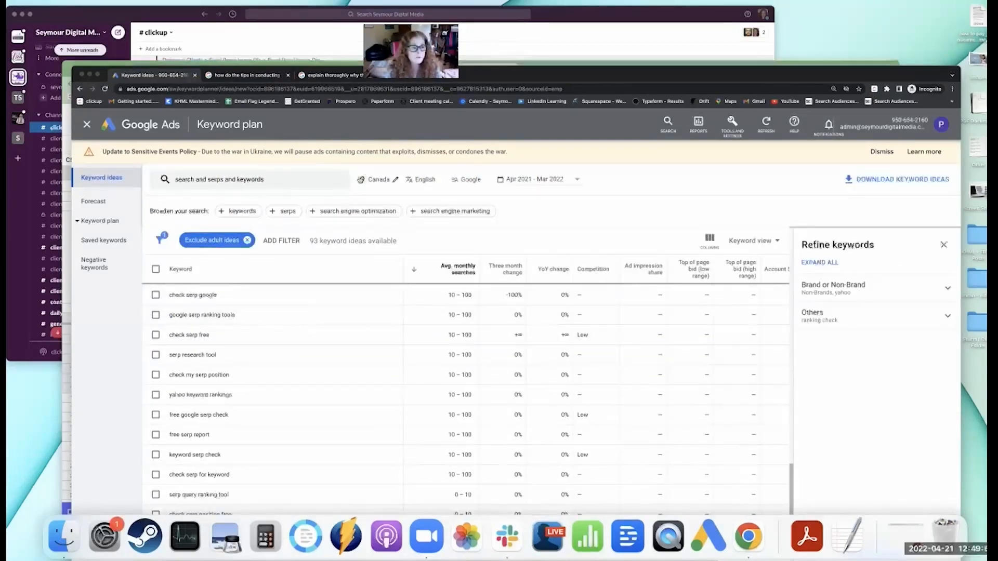
{"action": "left_click", "coordinate": [395, 180]}
{"action": "left_click", "coordinate": [323, 230]}
{"action": "type", "text": "us"}
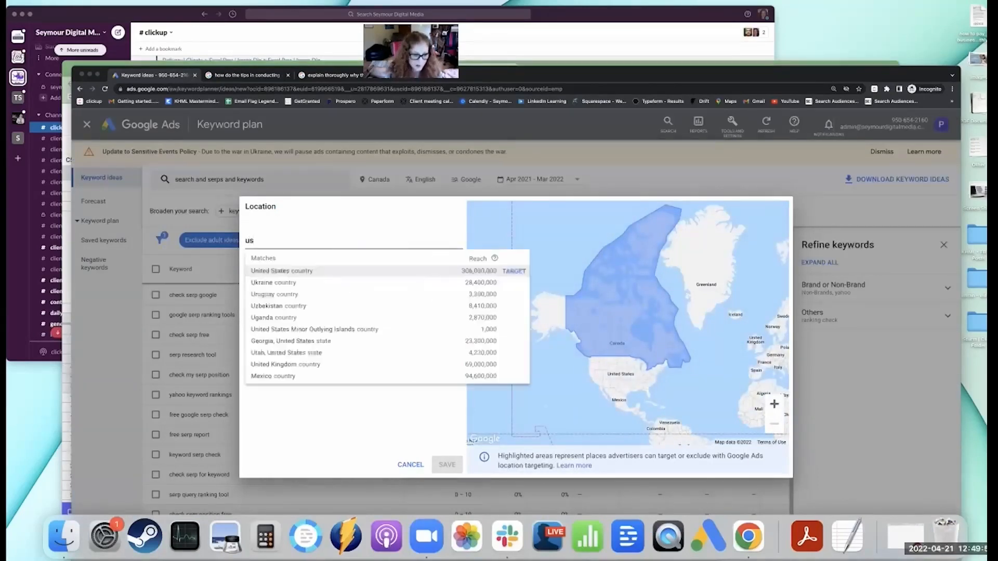
{"action": "left_click", "coordinate": [294, 271]}
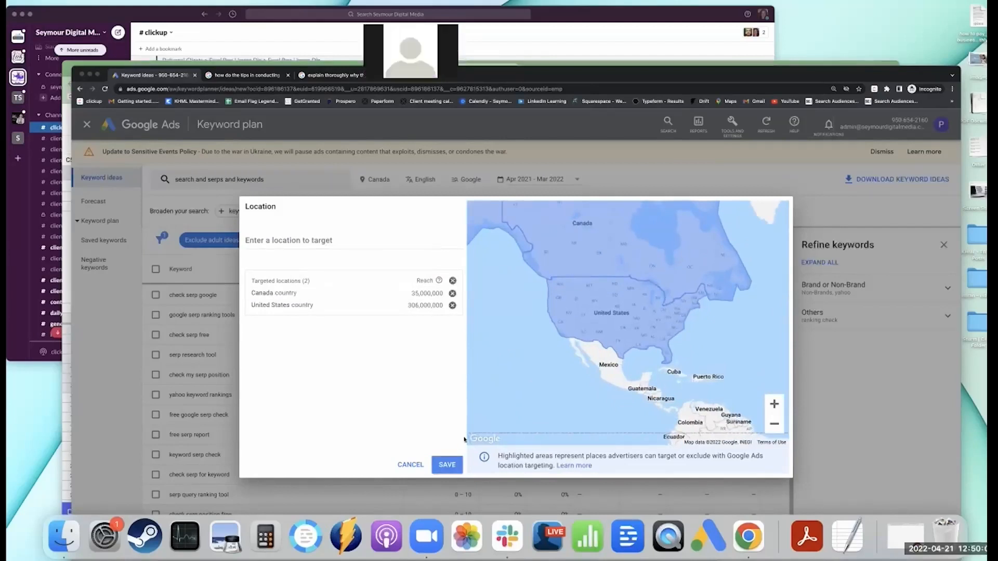
{"action": "left_click", "coordinate": [447, 465]}
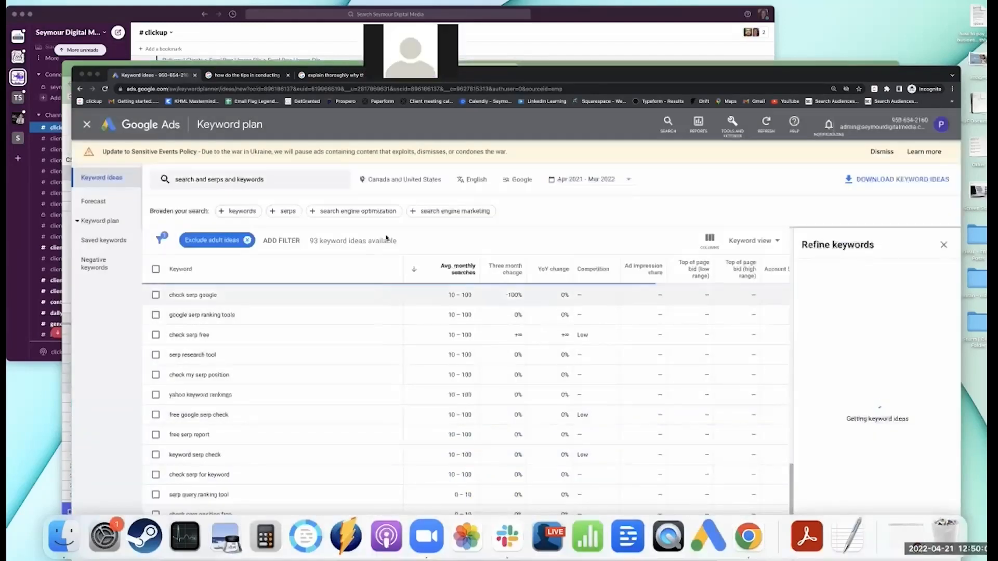
Replace the targeted locations Canada and United States with Vancouver, British Columbia, Canada.
{"action": "left_click", "coordinate": [377, 182]}
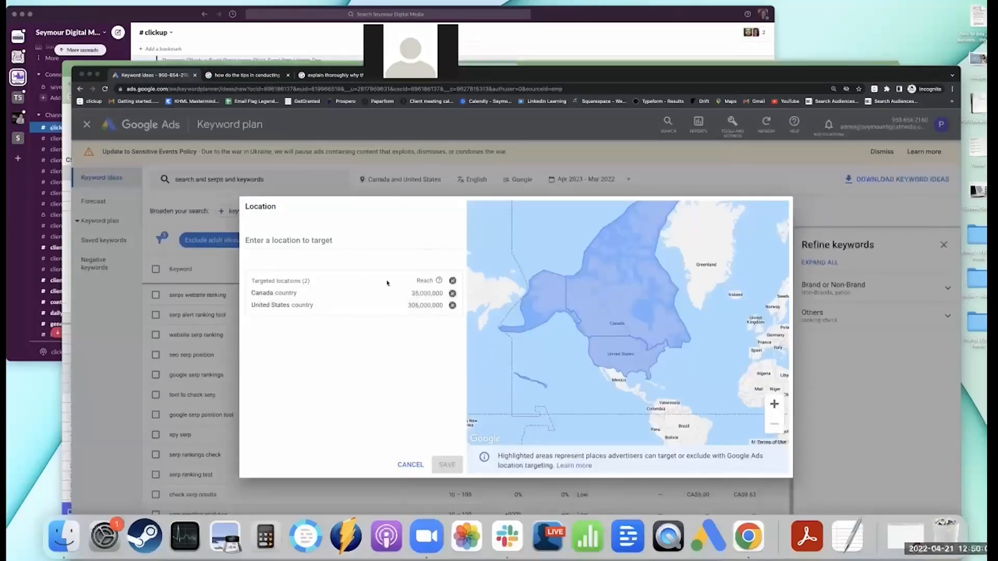
{"action": "left_click", "coordinate": [452, 293]}
{"action": "left_click", "coordinate": [452, 293]}
{"action": "left_click", "coordinate": [346, 236]}
{"action": "type", "text": "vancovuer"}
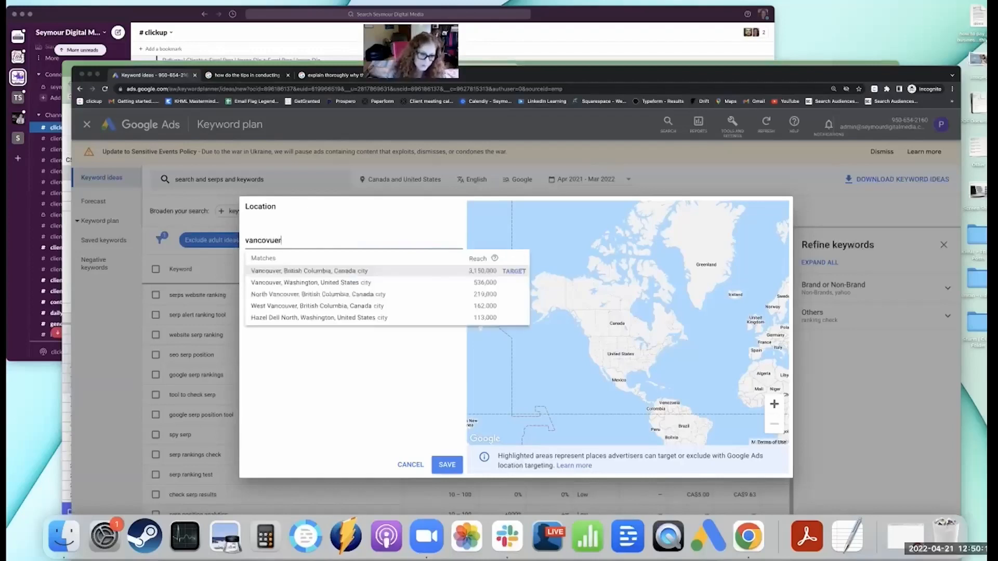
{"action": "key", "text": "BackSpace"}
{"action": "key", "text": "BackSpace"}
{"action": "key", "text": "BackSpace"}
{"action": "key", "text": "BackSpace"}
{"action": "type", "text": "u"}
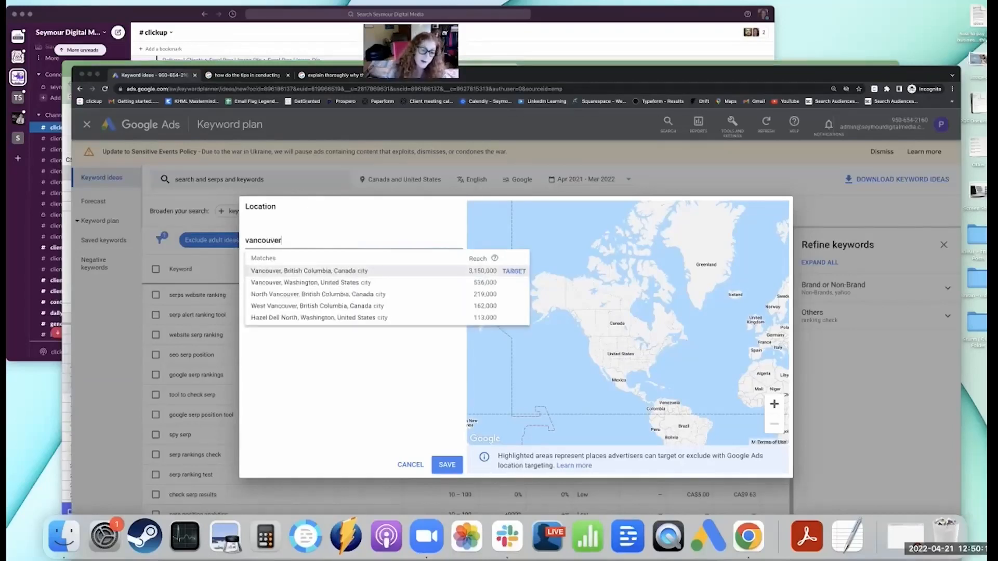
{"action": "left_click", "coordinate": [512, 273]}
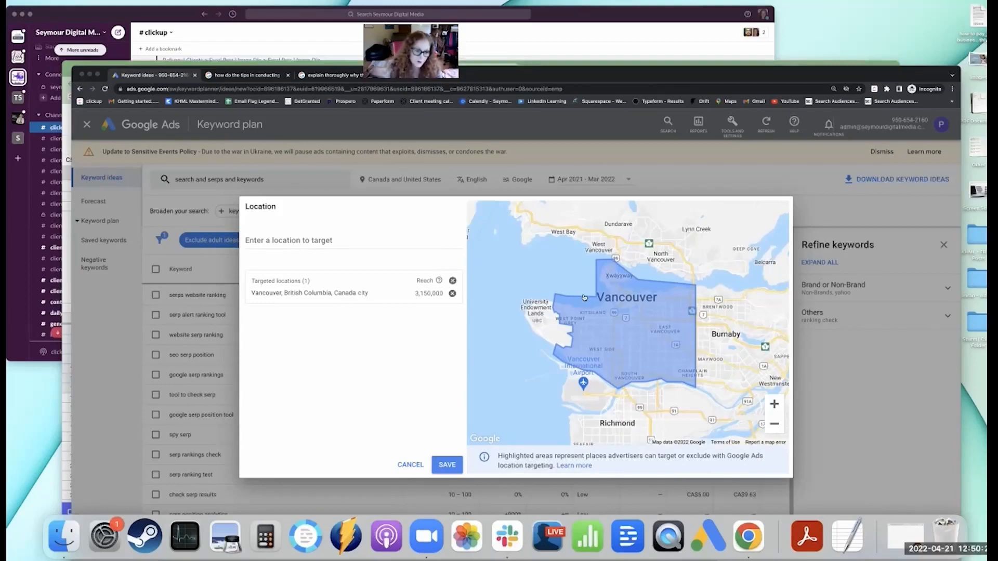
{"action": "left_click", "coordinate": [447, 465]}
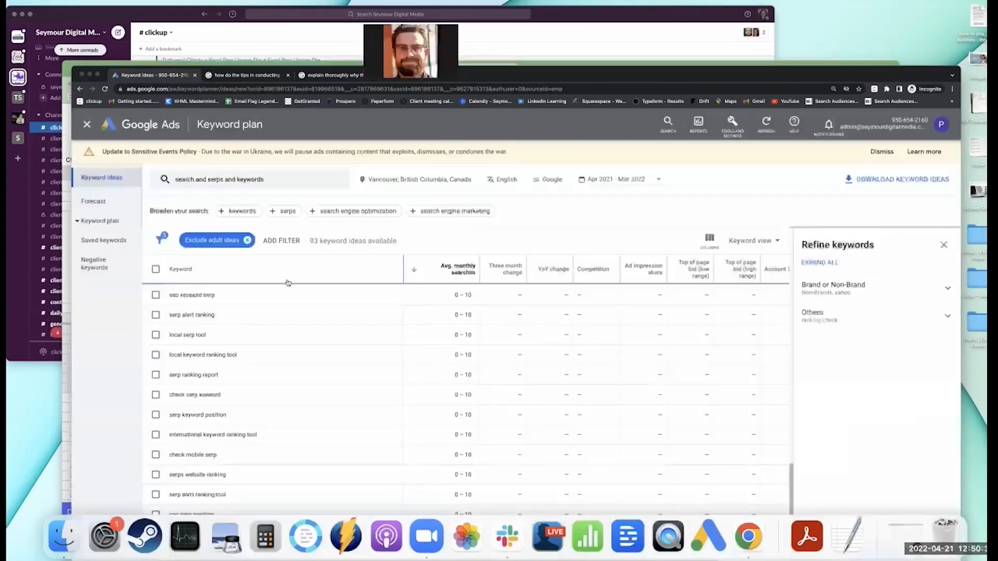
Sort the keyword ideas by lowest average monthly searches first and open the keyword search for editing.
{"action": "left_click", "coordinate": [455, 265]}
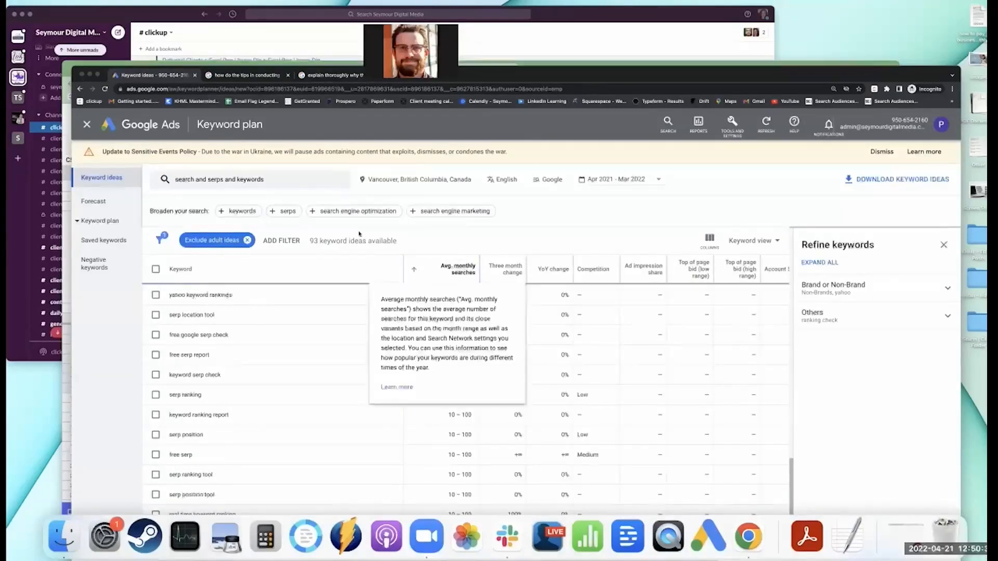
{"action": "left_click", "coordinate": [271, 181]}
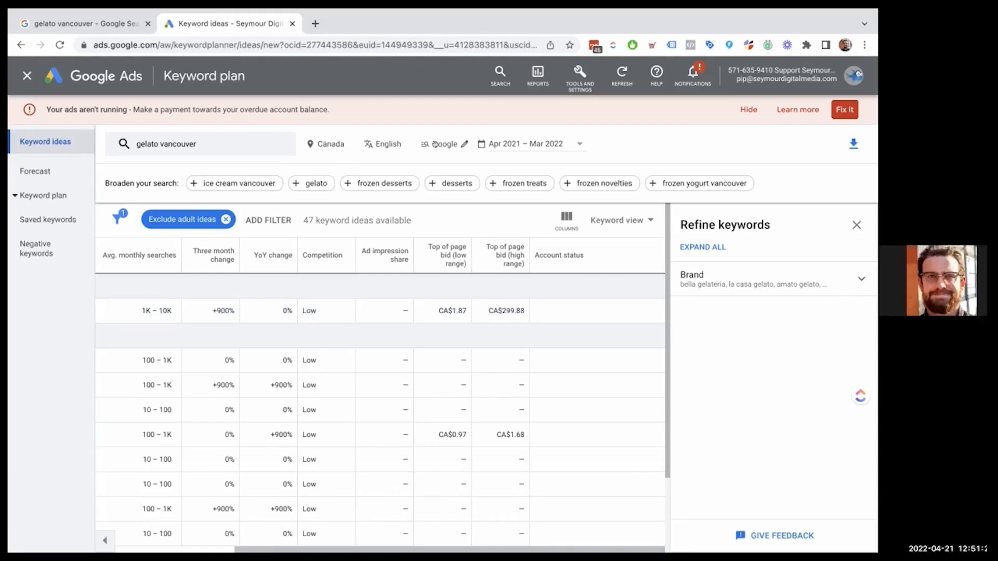
Check the search network setting and compare search volume, competition and top-of-page bids for the "gelato vancouver" keyword ideas.
{"action": "left_click", "coordinate": [461, 144]}
{"action": "left_click", "coordinate": [459, 120]}
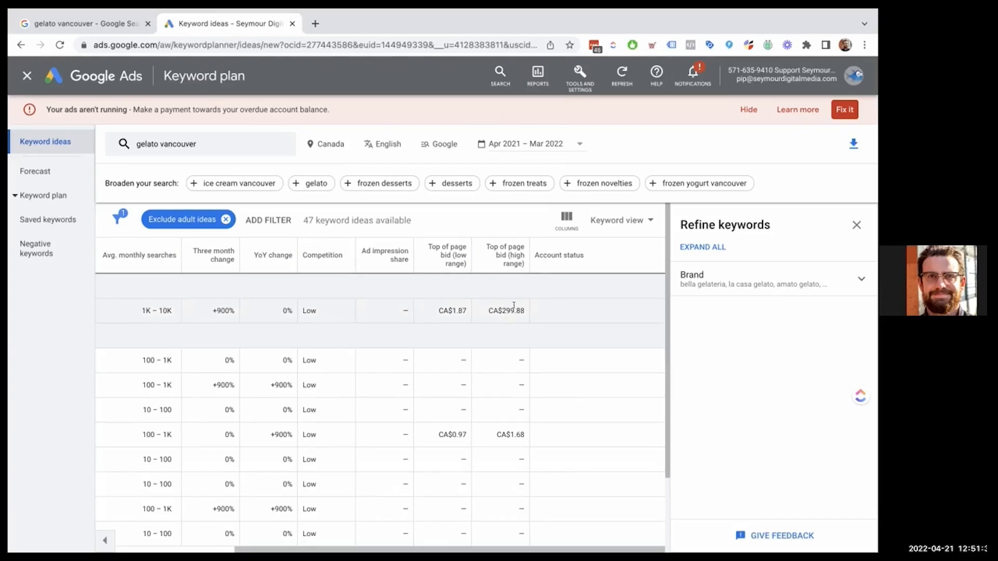
{"action": "scroll", "coordinate": [513, 306], "scroll_direction": "left", "scroll_amount": 5}
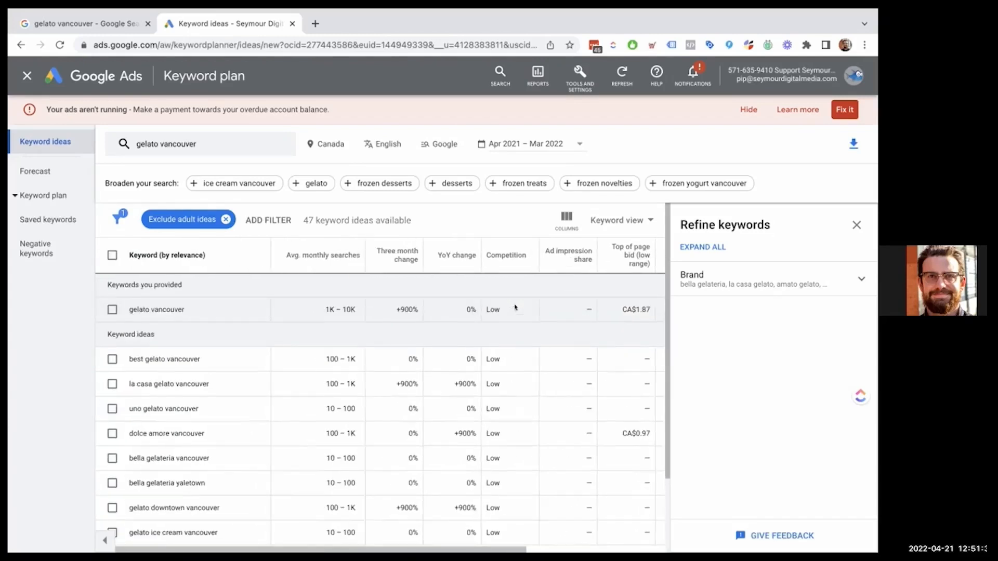
{"action": "scroll", "coordinate": [503, 314], "scroll_direction": "right", "scroll_amount": 5}
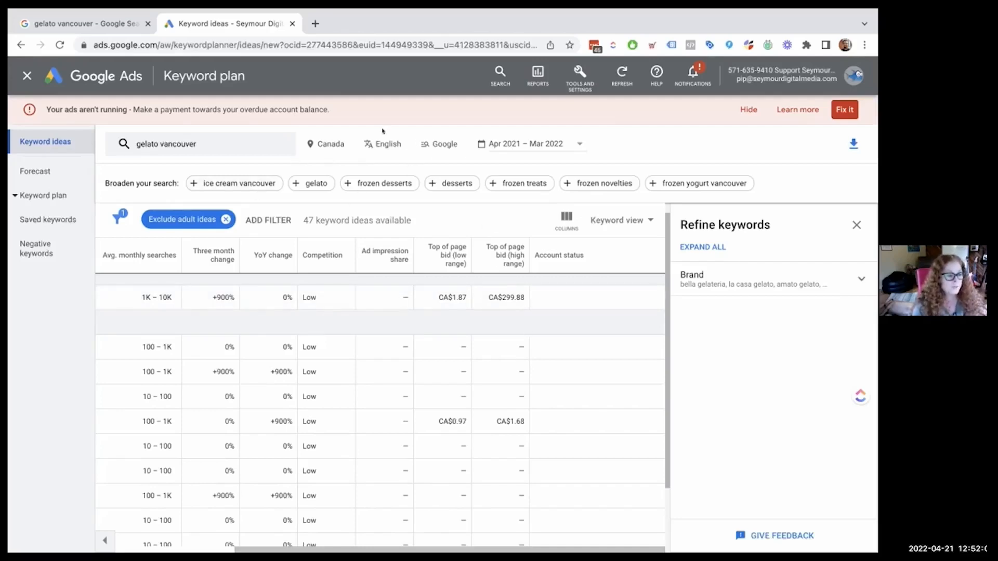
Change the targeted location for the "gelato vancouver" ideas from Canada to Vancouver, British Columbia, Canada.
{"action": "left_click", "coordinate": [322, 144]}
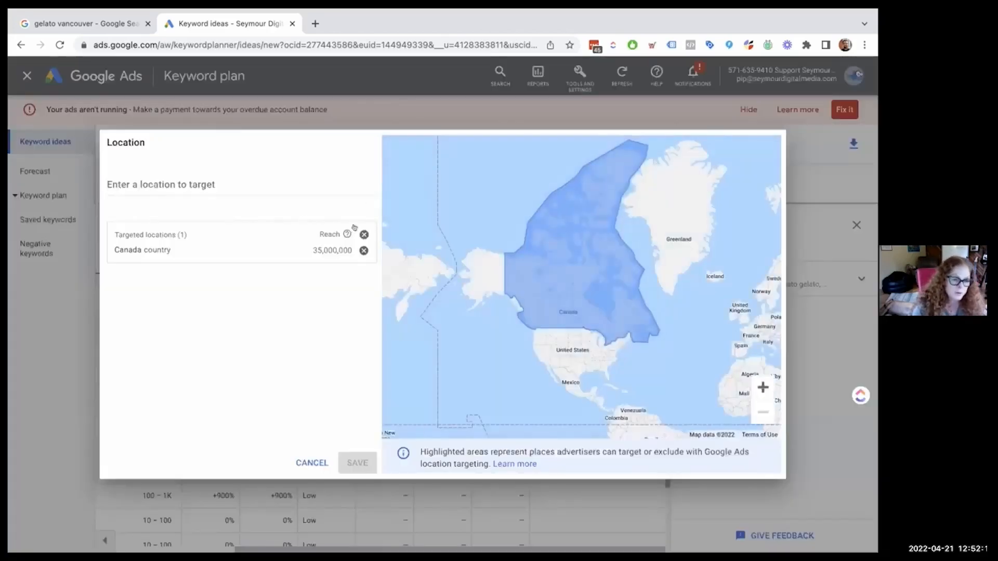
{"action": "left_click", "coordinate": [272, 184]}
{"action": "type", "text": "vancouver"}
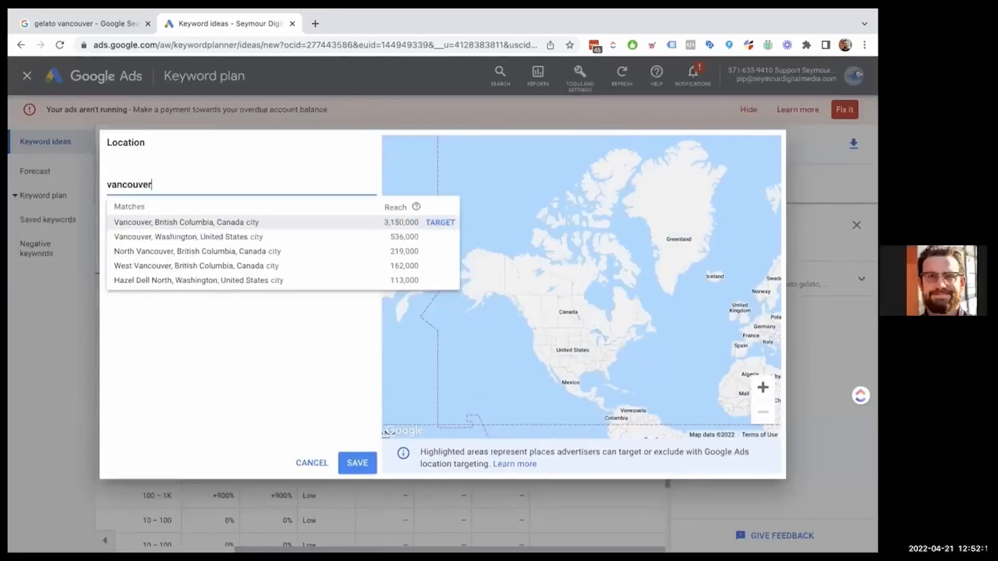
{"action": "left_click", "coordinate": [284, 220]}
{"action": "left_click", "coordinate": [362, 457]}
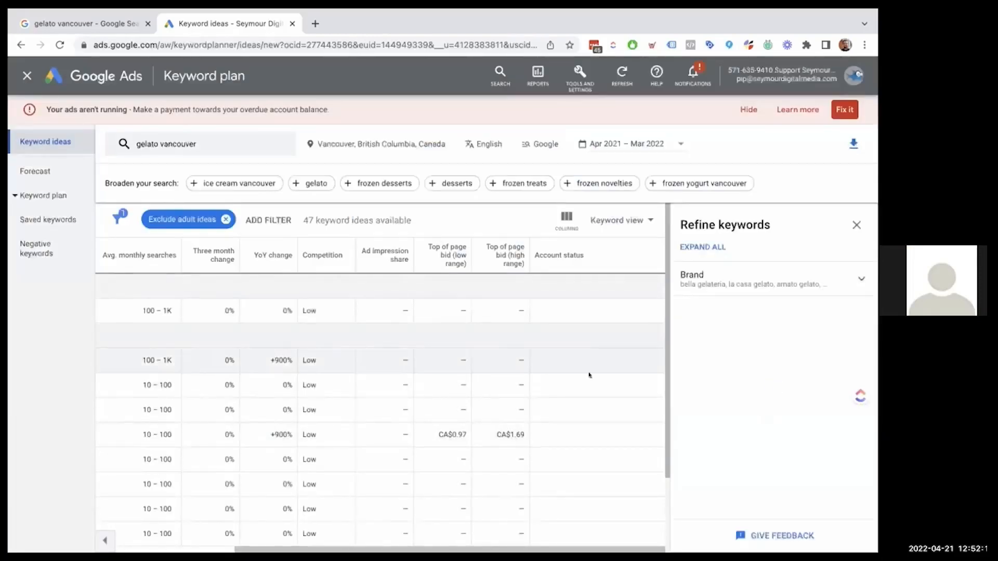
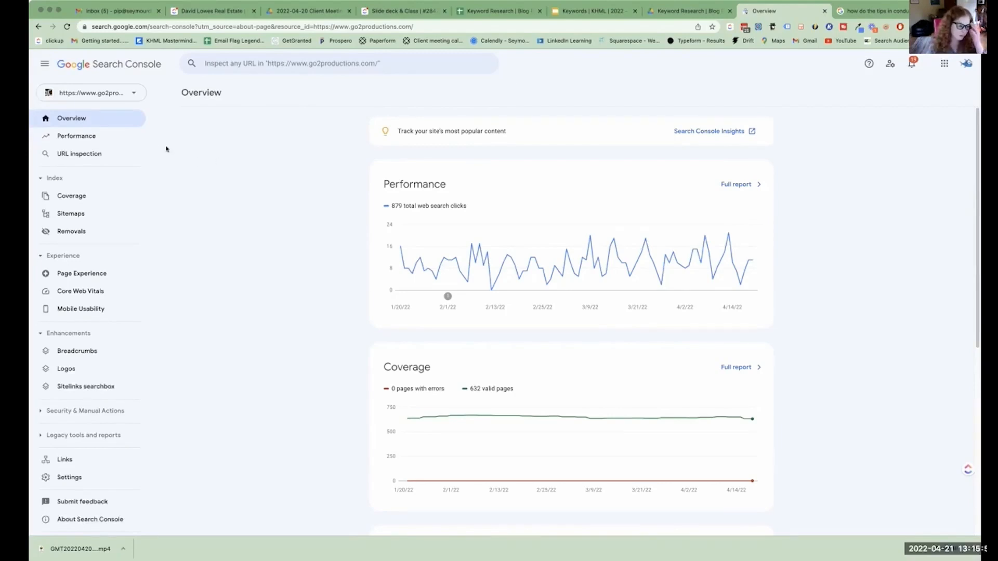
{"action": "left_click", "coordinate": [118, 94]}
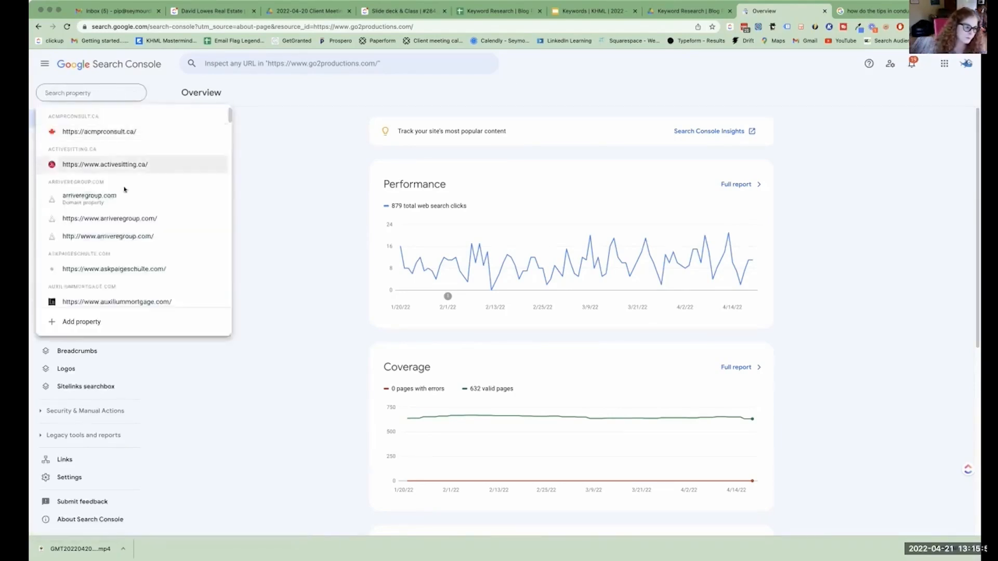
{"action": "scroll", "coordinate": [119, 186], "scroll_direction": "down", "scroll_amount": 5}
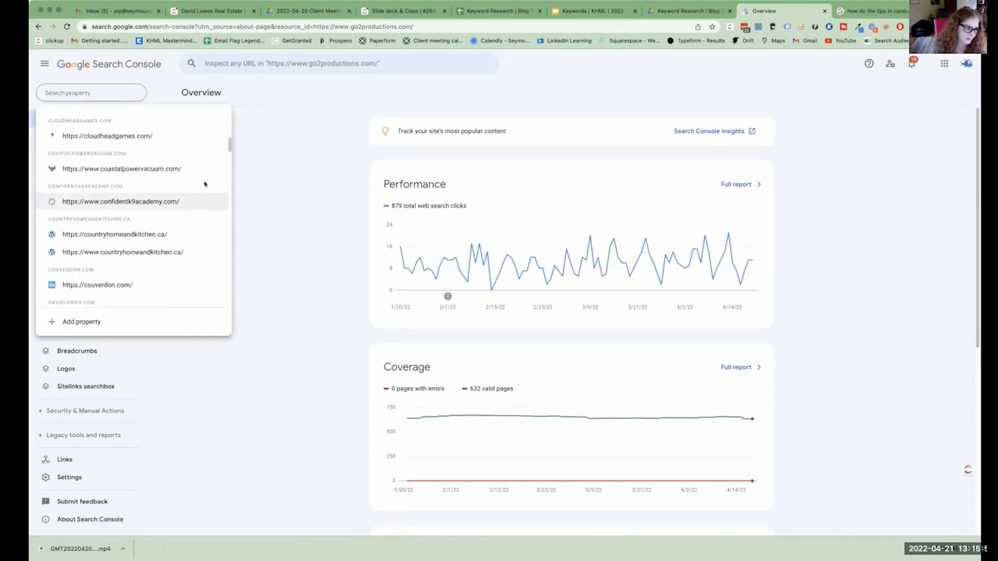
{"action": "scroll", "coordinate": [156, 192], "scroll_direction": "up", "scroll_amount": 5}
{"action": "scroll", "coordinate": [207, 231], "scroll_direction": "down", "scroll_amount": 5}
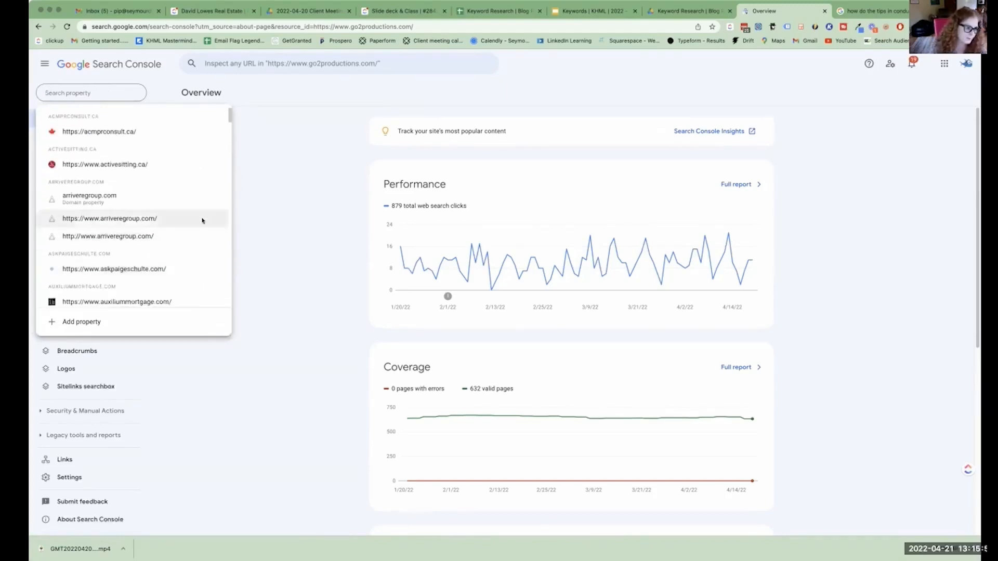
{"action": "type", "text": "go2"}
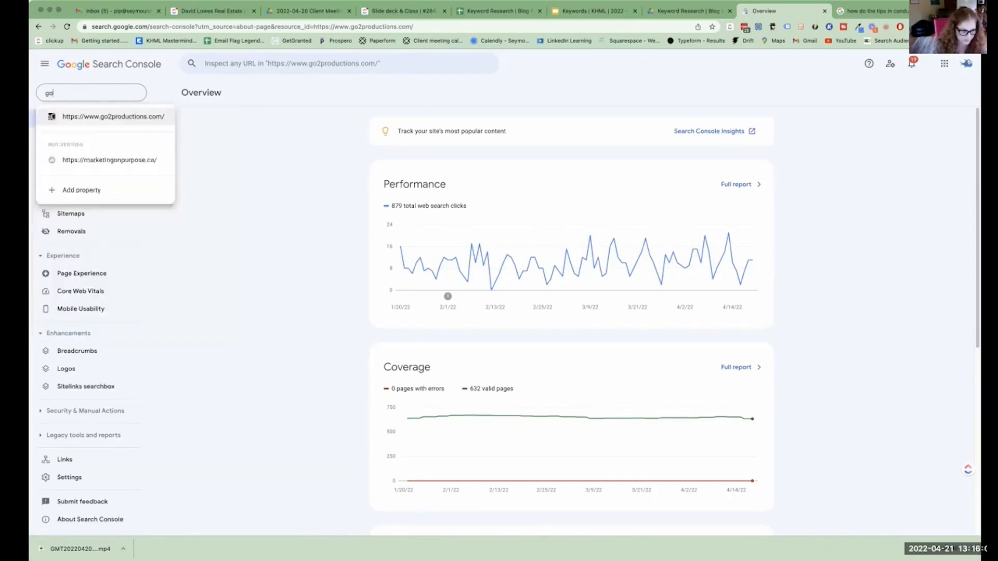
{"action": "left_click", "coordinate": [139, 117]}
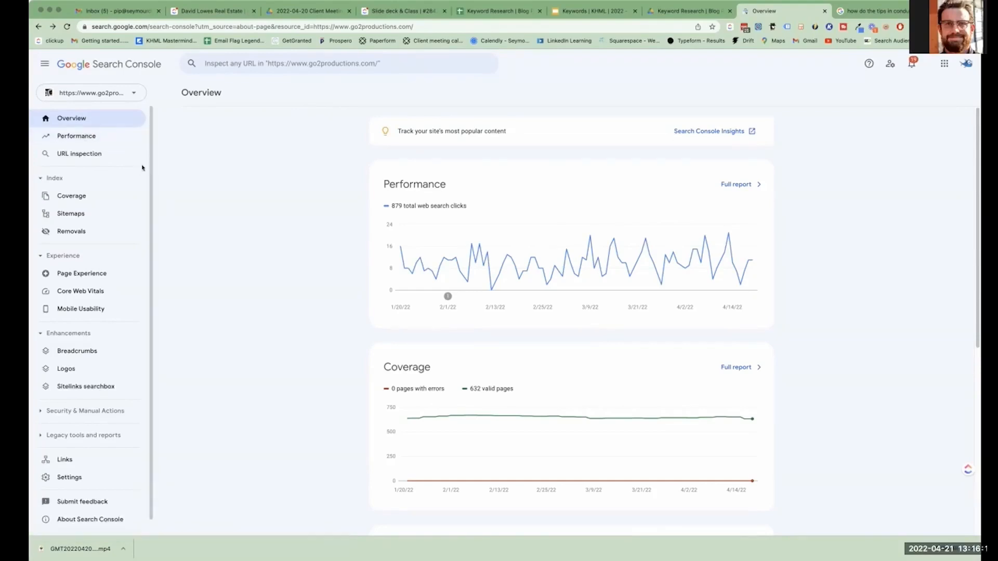
Open the site's performance report and add average CTR and average position to the chart.
{"action": "left_click", "coordinate": [85, 141]}
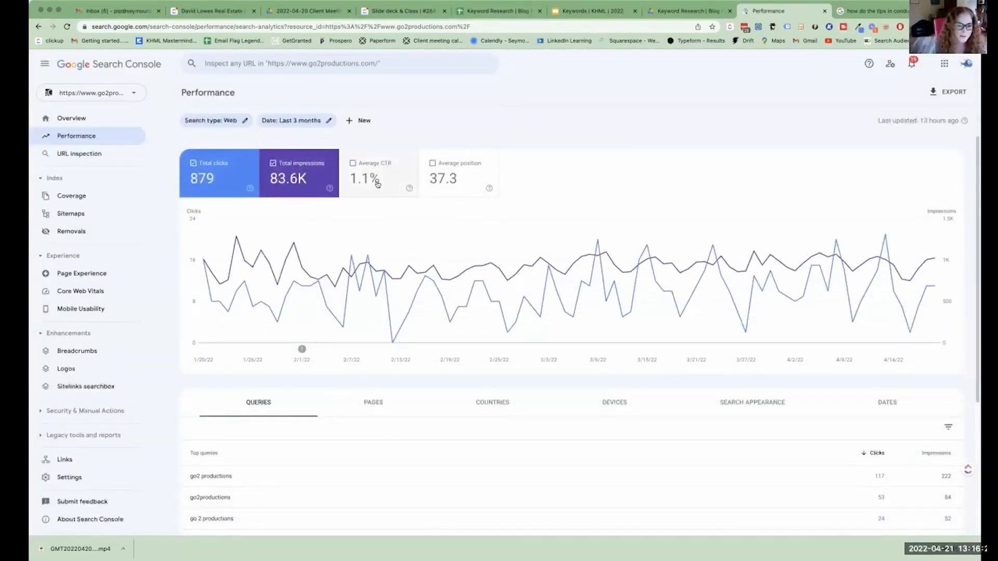
{"action": "left_click", "coordinate": [377, 185]}
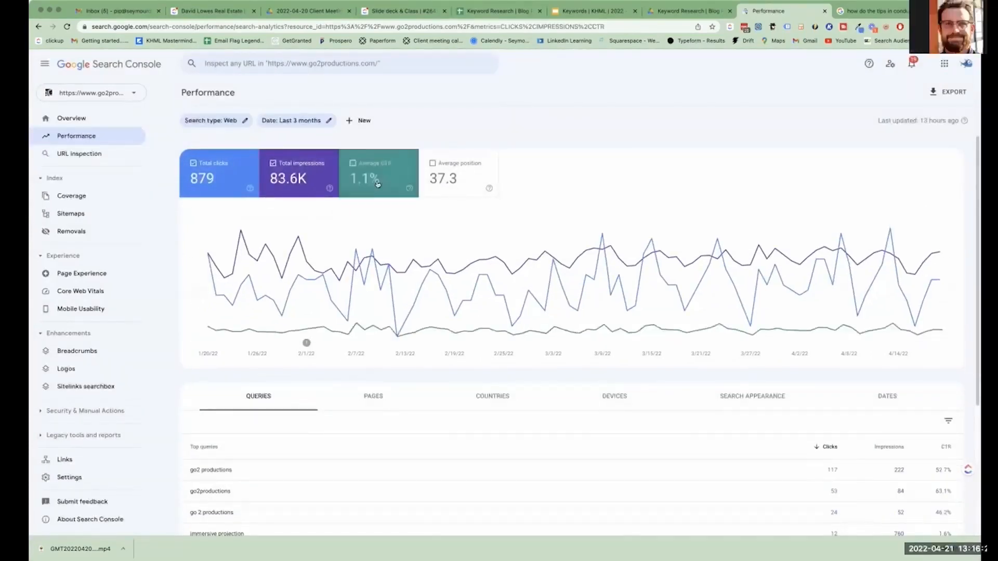
{"action": "left_click", "coordinate": [434, 194]}
{"action": "mouse_move", "coordinate": [314, 186]}
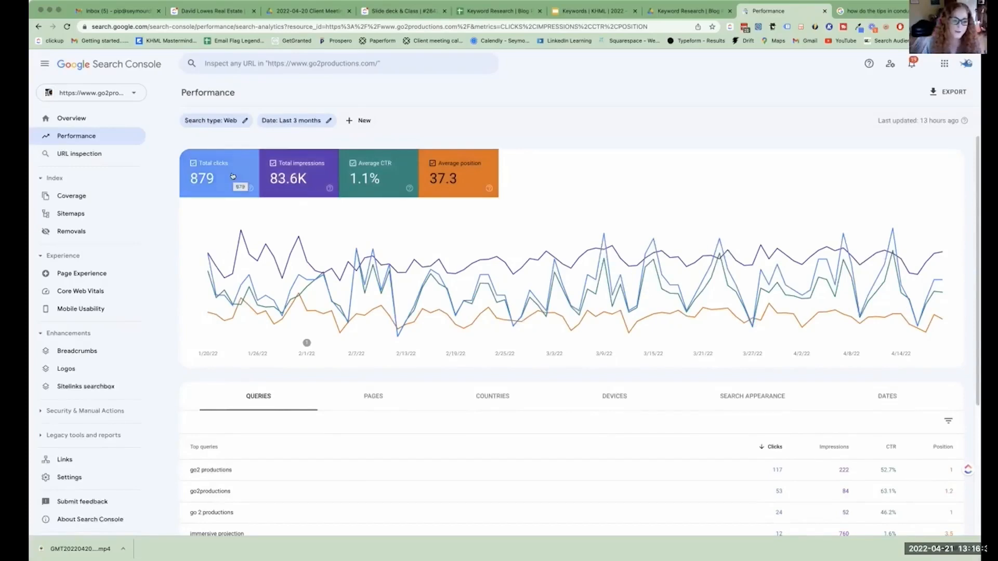
Isolate average position by hiding total clicks, total impressions and average CTR, and restore the three hidden metrics.
{"action": "left_click", "coordinate": [231, 172]}
{"action": "left_click", "coordinate": [299, 174]}
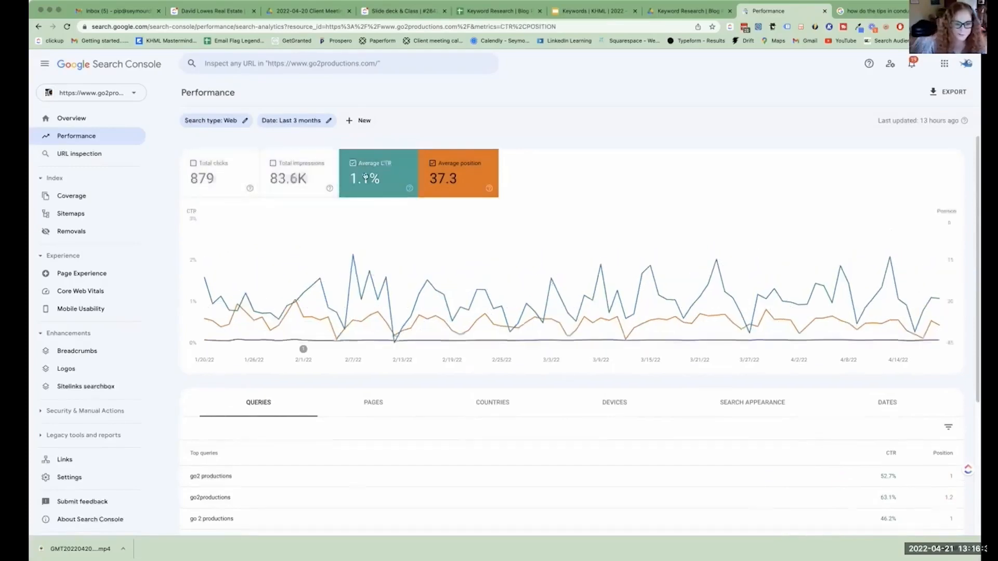
{"action": "left_click", "coordinate": [387, 176]}
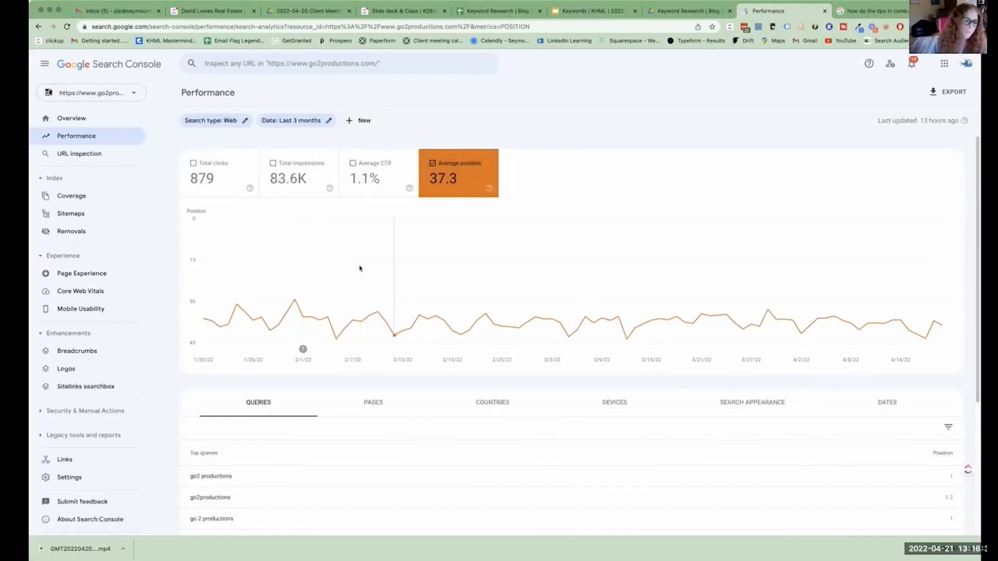
{"action": "left_click", "coordinate": [207, 166]}
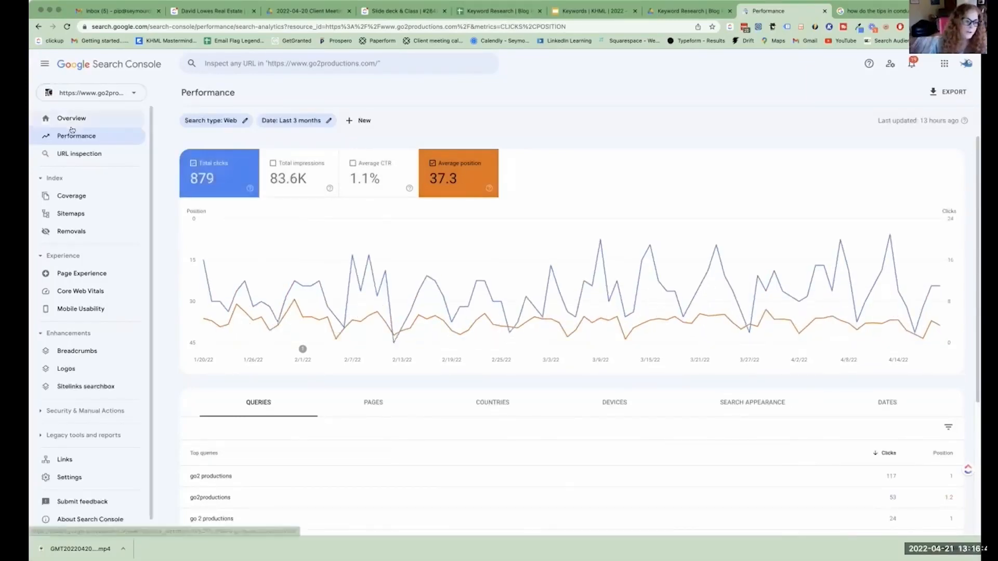
{"action": "left_click", "coordinate": [293, 180]}
{"action": "left_click", "coordinate": [365, 185]}
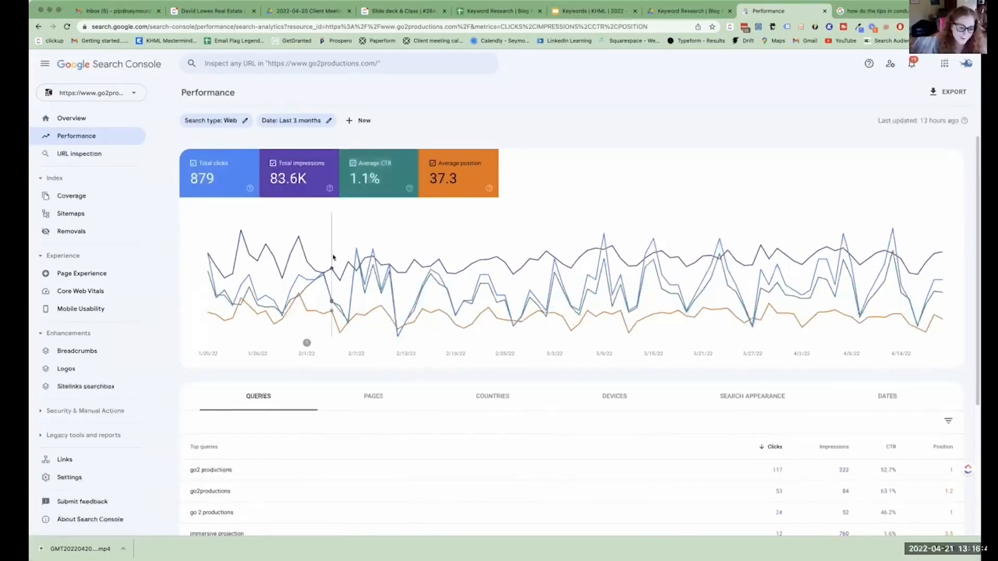
List the site's top pages and filter the performance report to the /services/led-video-displays/ page.
{"action": "scroll", "coordinate": [335, 256], "scroll_direction": "down", "scroll_amount": 2}
{"action": "left_click", "coordinate": [364, 326]}
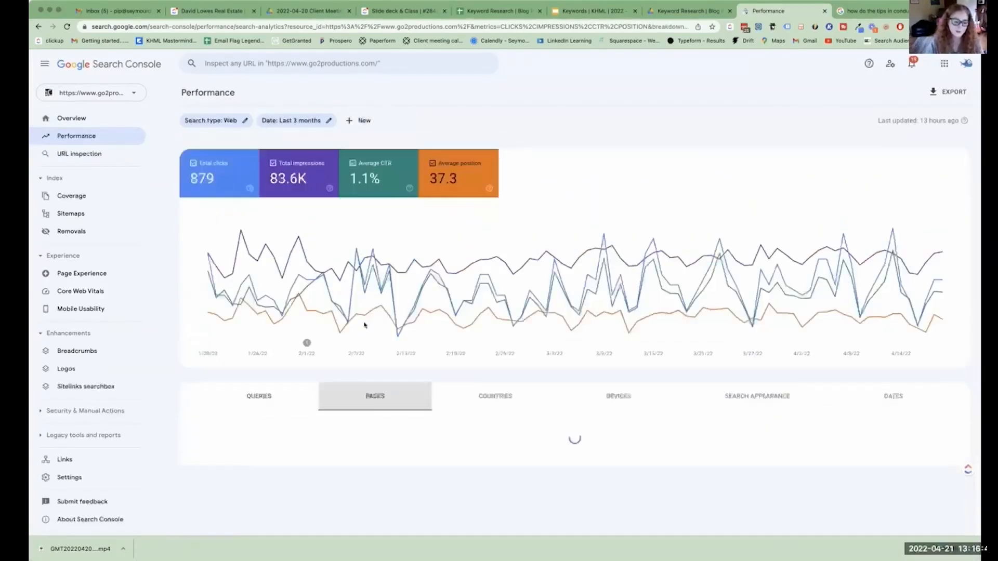
{"action": "scroll", "coordinate": [373, 300], "scroll_direction": "down", "scroll_amount": 2}
{"action": "scroll", "coordinate": [373, 301], "scroll_direction": "down", "scroll_amount": 3}
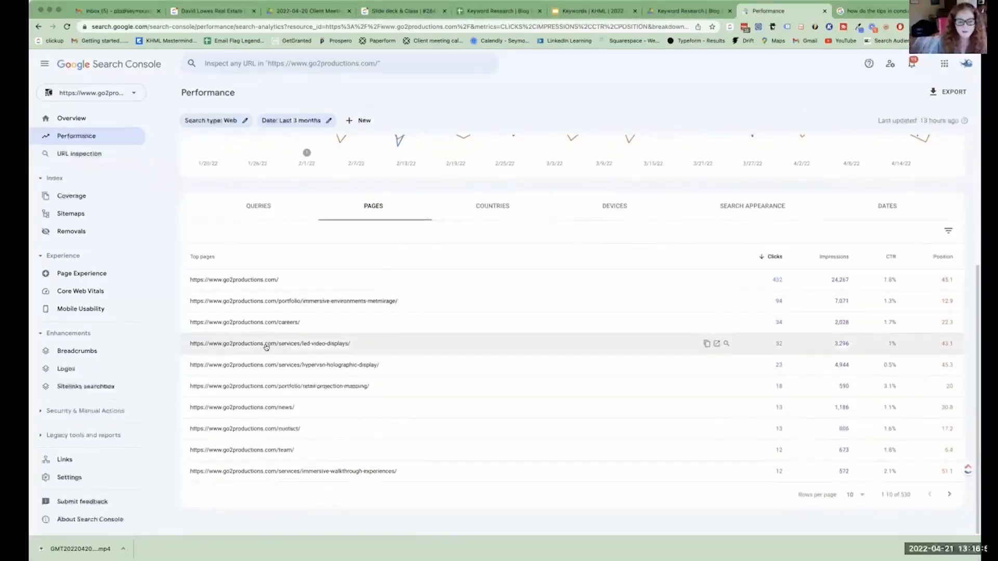
{"action": "left_click", "coordinate": [266, 345]}
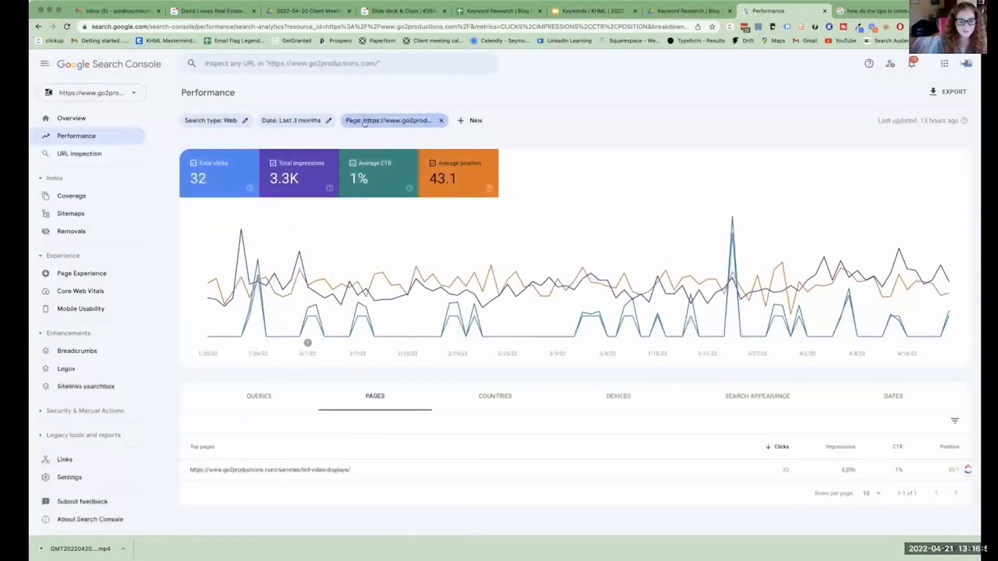
Show the queries for the LED video displays page with 500 rows per page.
{"action": "left_click", "coordinate": [263, 396]}
{"action": "scroll", "coordinate": [359, 396], "scroll_direction": "down", "scroll_amount": 3}
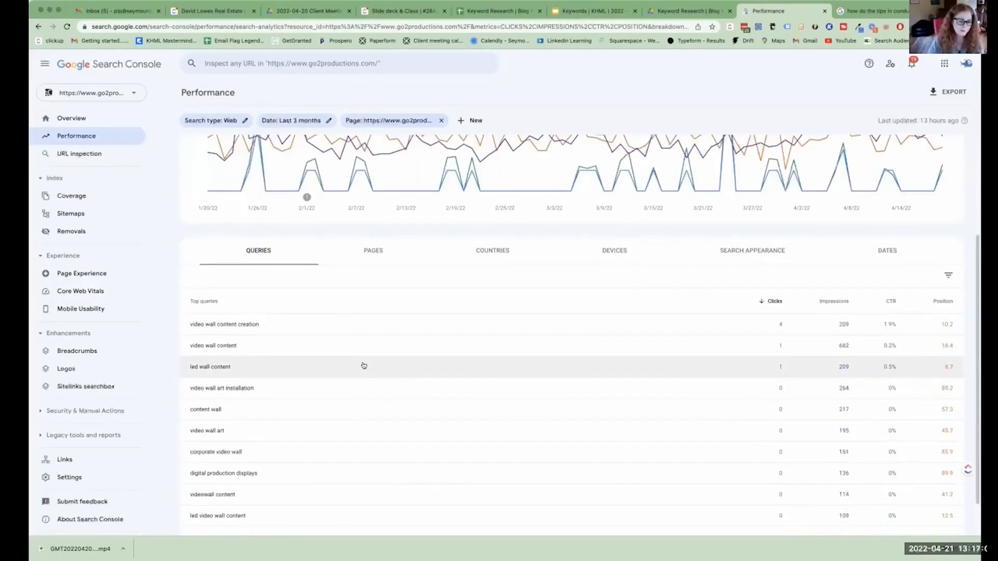
{"action": "scroll", "coordinate": [364, 365], "scroll_direction": "down", "scroll_amount": 1}
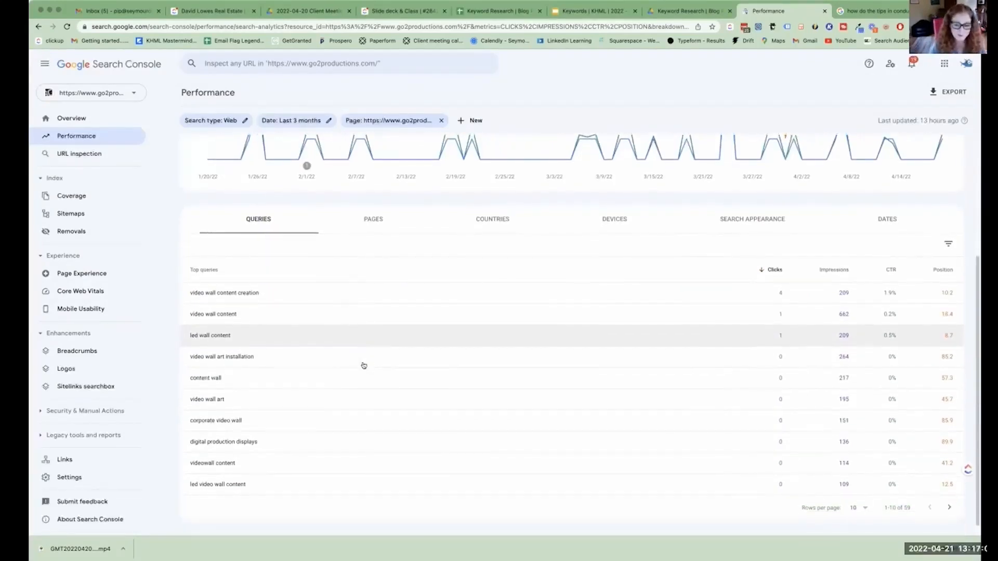
{"action": "left_click", "coordinate": [865, 506]}
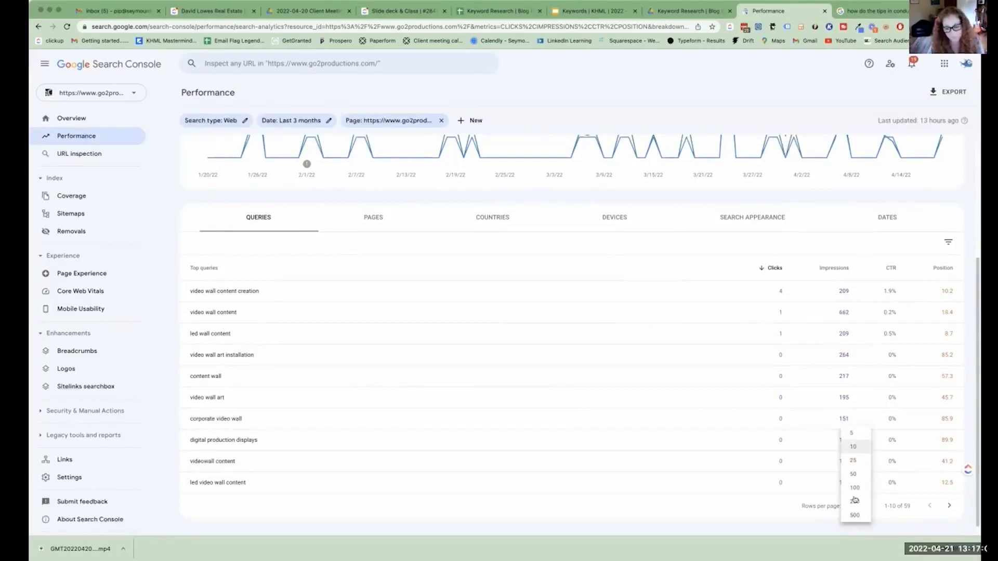
{"action": "left_click", "coordinate": [855, 515]}
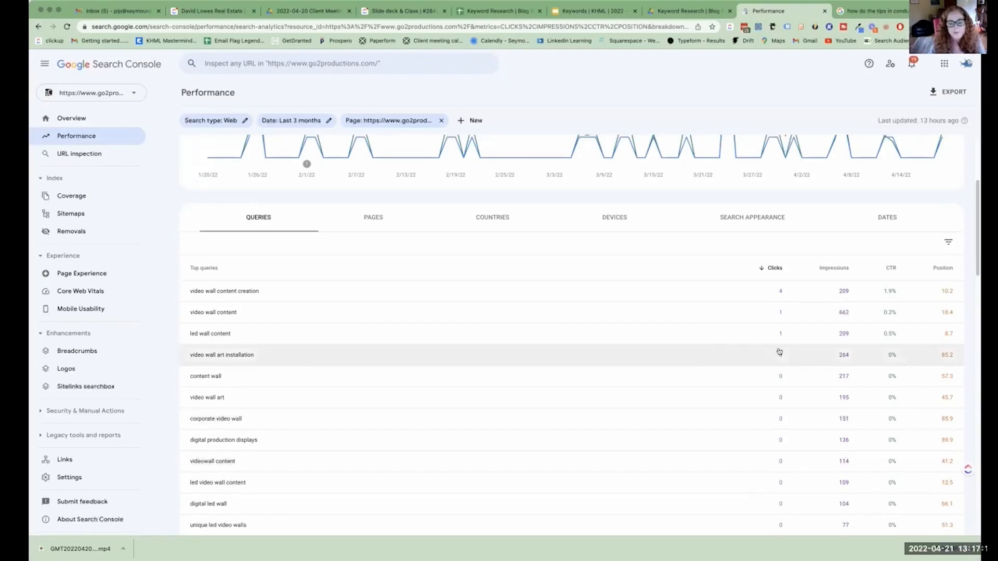
Review the page's queries sorted by highest impressions, and re-sort them by highest CTR.
{"action": "scroll", "coordinate": [581, 344], "scroll_direction": "down", "scroll_amount": 1}
{"action": "scroll", "coordinate": [581, 343], "scroll_direction": "down", "scroll_amount": 1}
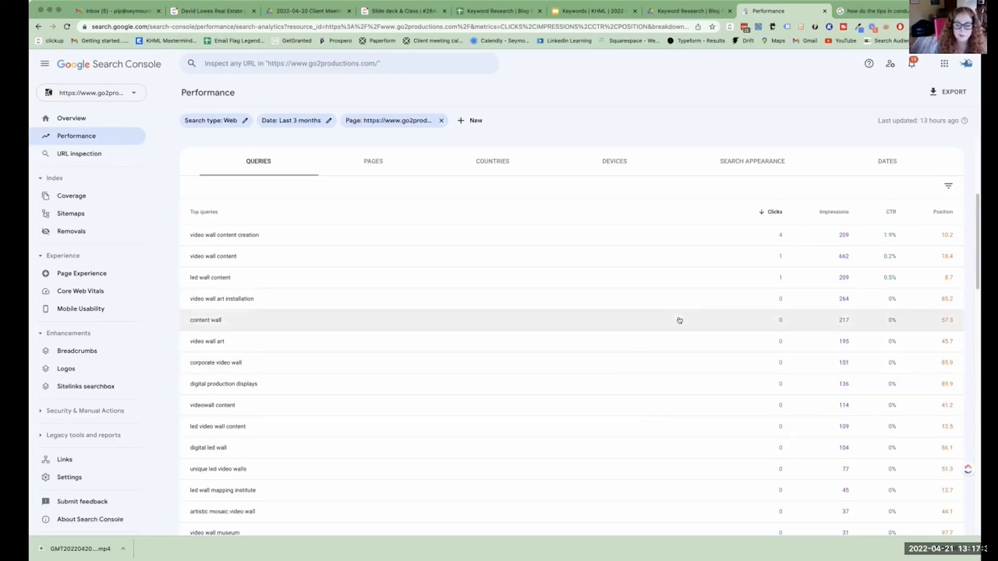
{"action": "left_click", "coordinate": [835, 213]}
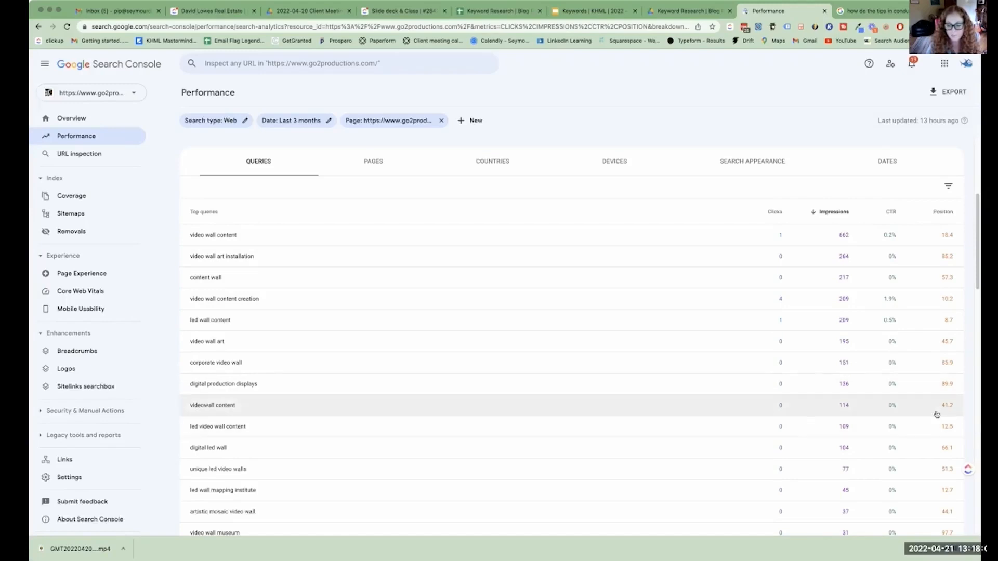
{"action": "left_click", "coordinate": [884, 213]}
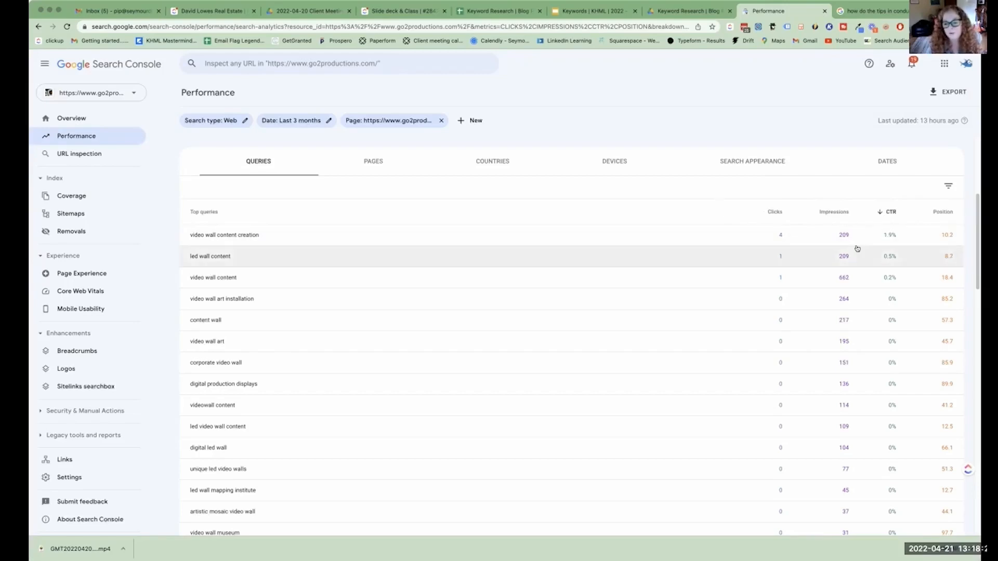
{"action": "left_click", "coordinate": [67, 93]}
{"action": "type", "text": "se"}
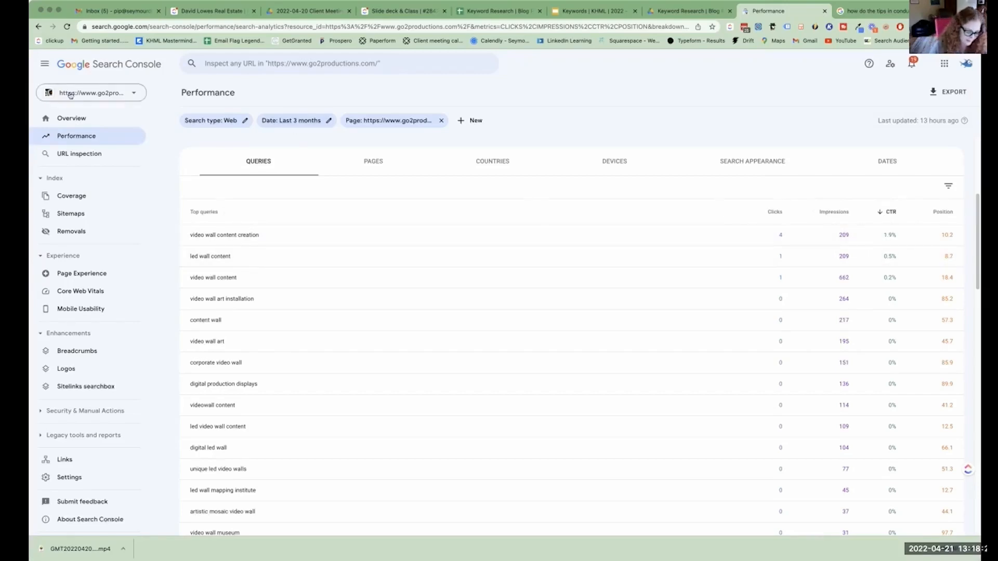
{"action": "type", "text": "u"}
{"action": "key", "text": "BackSpace"}
{"action": "type", "text": "ym"}
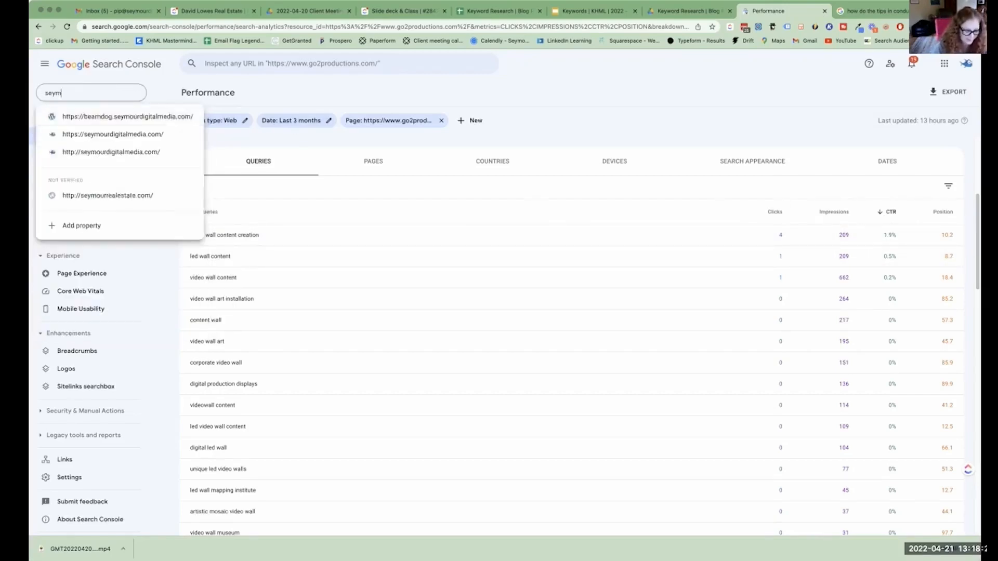
{"action": "type", "text": "oruur"}
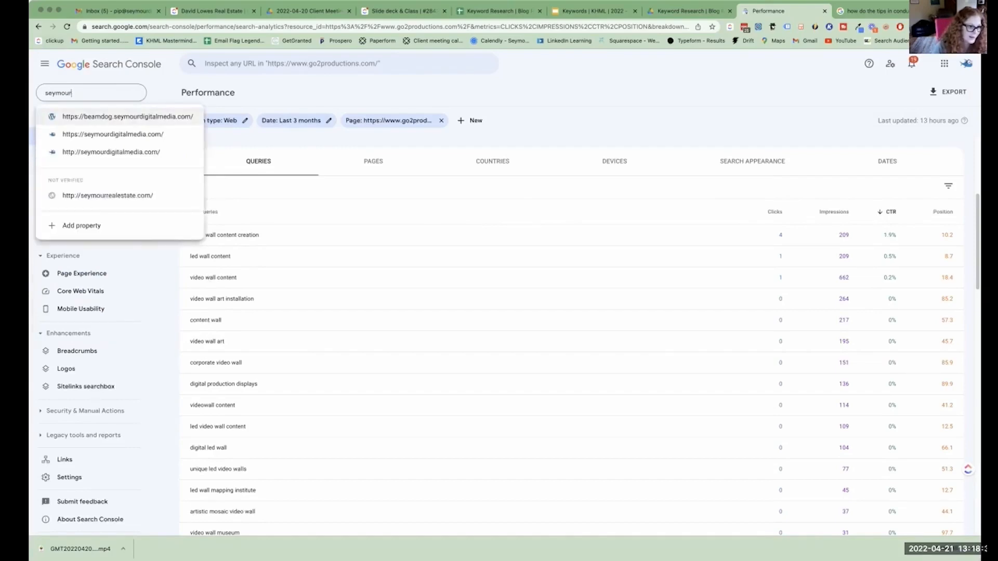
{"action": "left_click", "coordinate": [130, 134]}
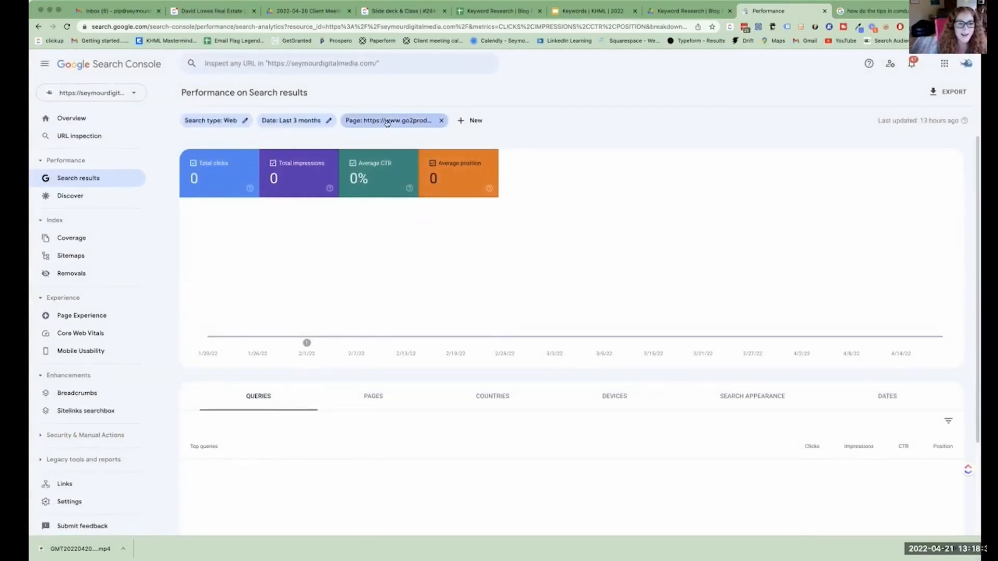
{"action": "left_click", "coordinate": [442, 120]}
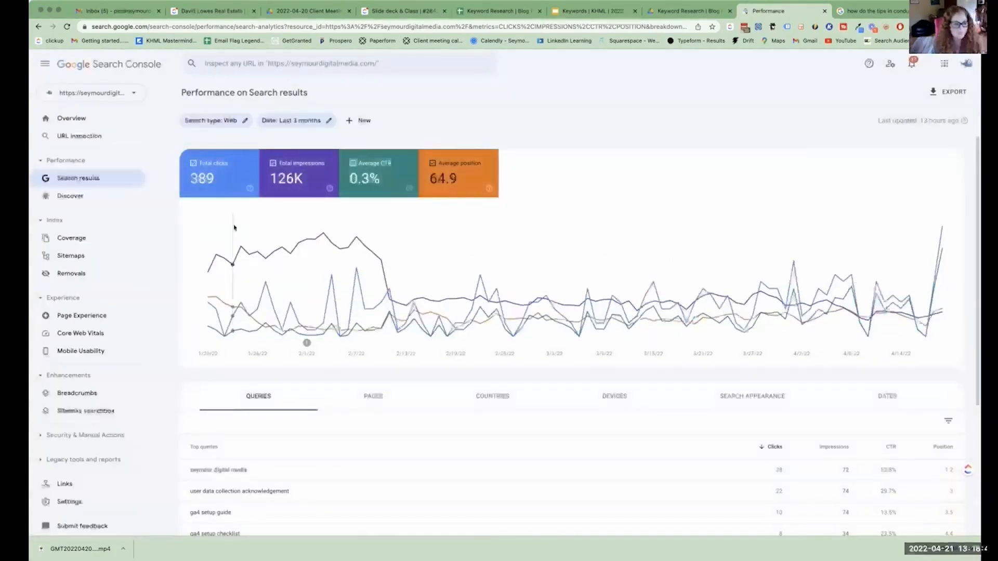
List the site's top pages and sort them by highest CTR.
{"action": "scroll", "coordinate": [439, 252], "scroll_direction": "down", "scroll_amount": 1}
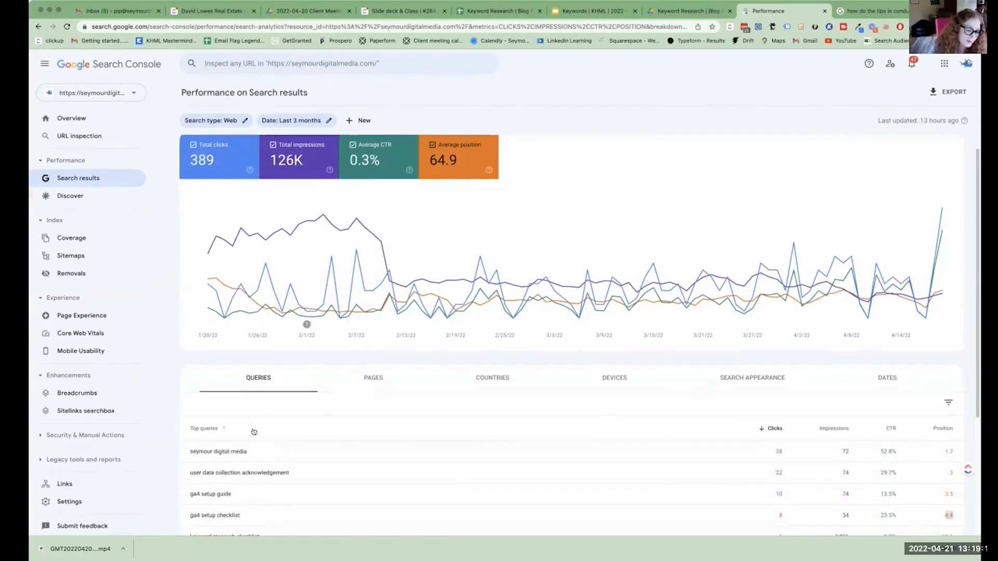
{"action": "scroll", "coordinate": [358, 296], "scroll_direction": "down", "scroll_amount": 3}
{"action": "left_click", "coordinate": [368, 305]}
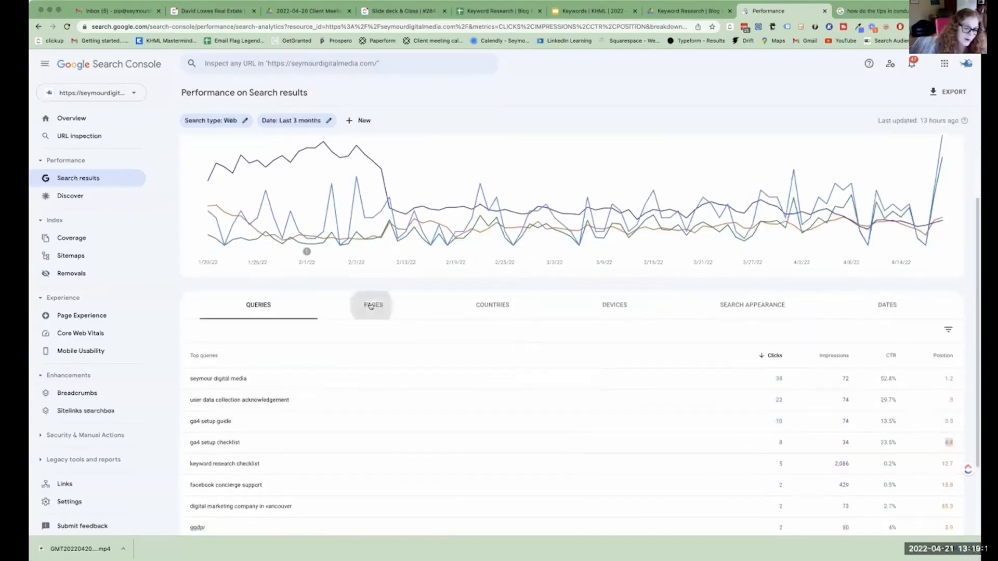
{"action": "scroll", "coordinate": [398, 353], "scroll_direction": "down", "scroll_amount": 2}
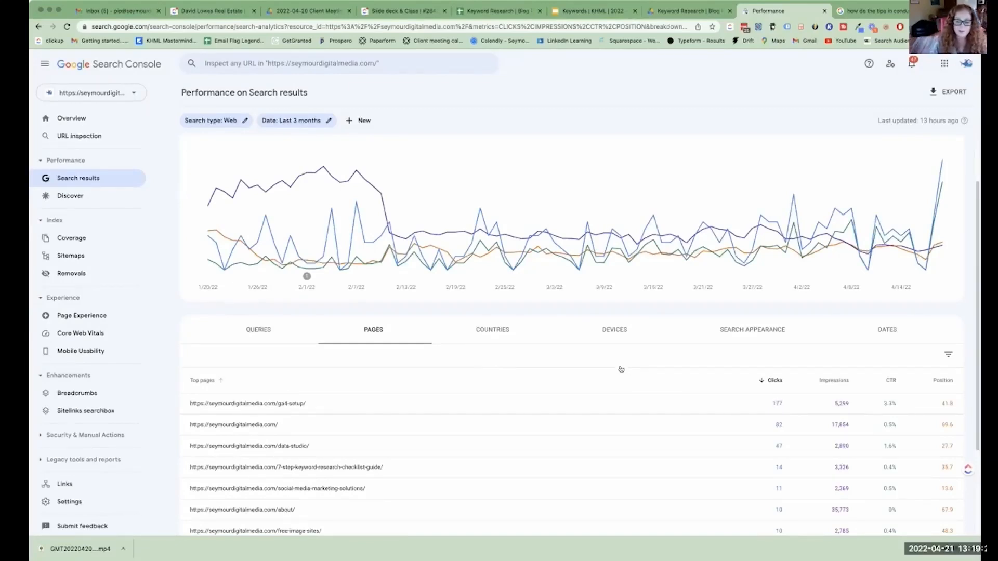
{"action": "left_click", "coordinate": [890, 380]}
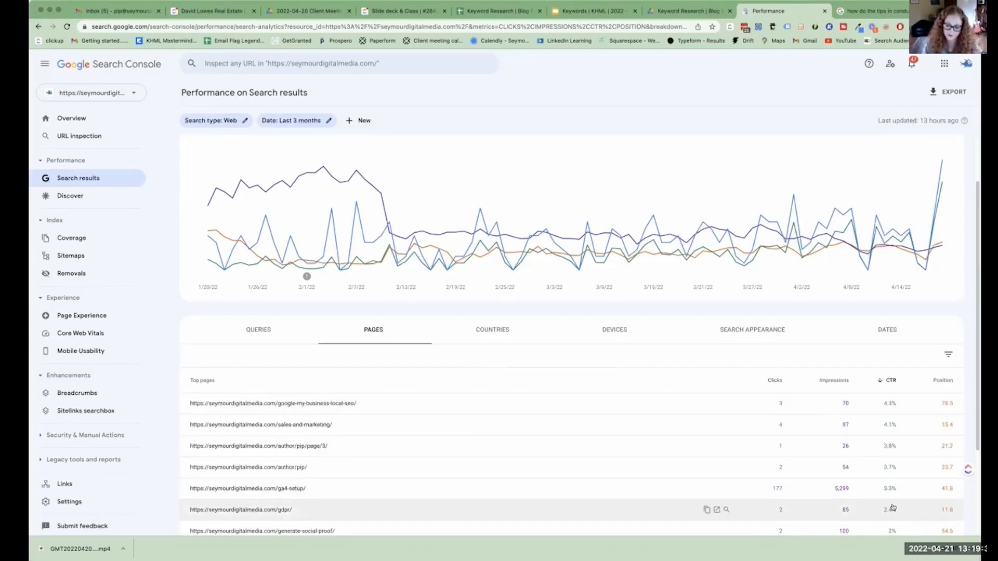
Increase the rows per page so the pages table lists all of the site's pages at once.
{"action": "scroll", "coordinate": [884, 488], "scroll_direction": "down", "scroll_amount": 3}
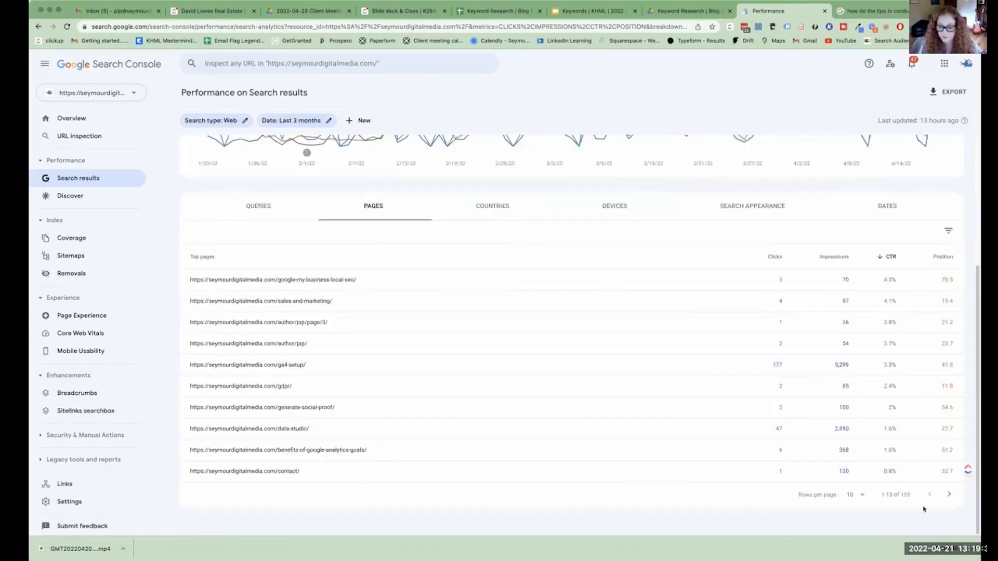
{"action": "left_click", "coordinate": [859, 499]}
{"action": "left_click", "coordinate": [853, 517]}
Filter the performance report to the /about/ page and show the queries it appears for.
{"action": "scroll", "coordinate": [867, 485], "scroll_direction": "down", "scroll_amount": 5}
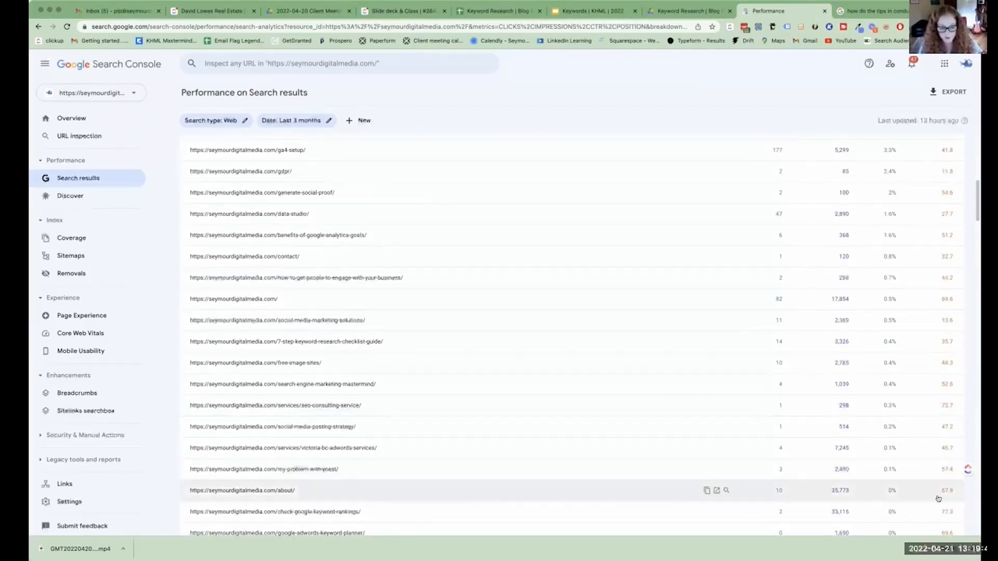
{"action": "left_click", "coordinate": [259, 489]}
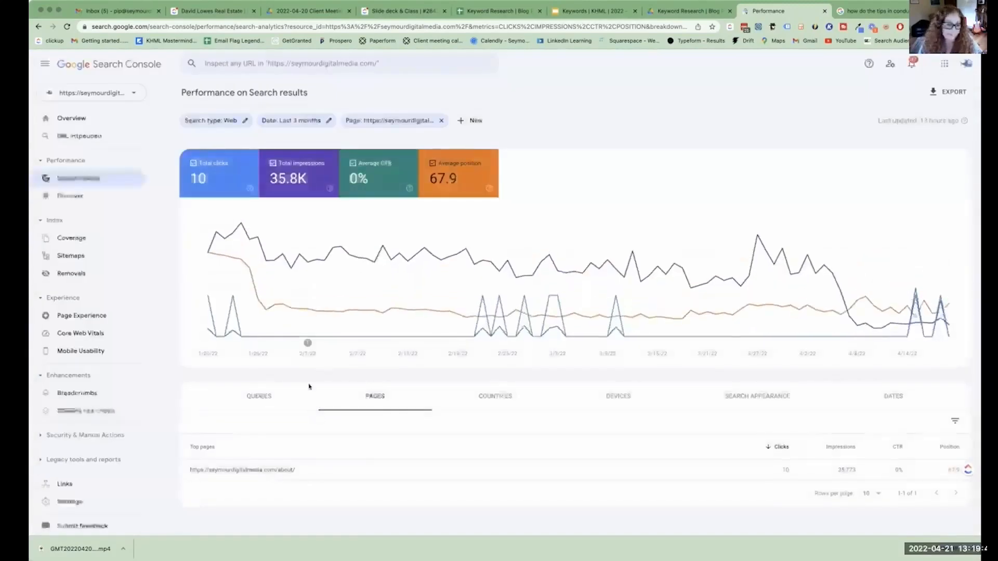
{"action": "left_click", "coordinate": [259, 396]}
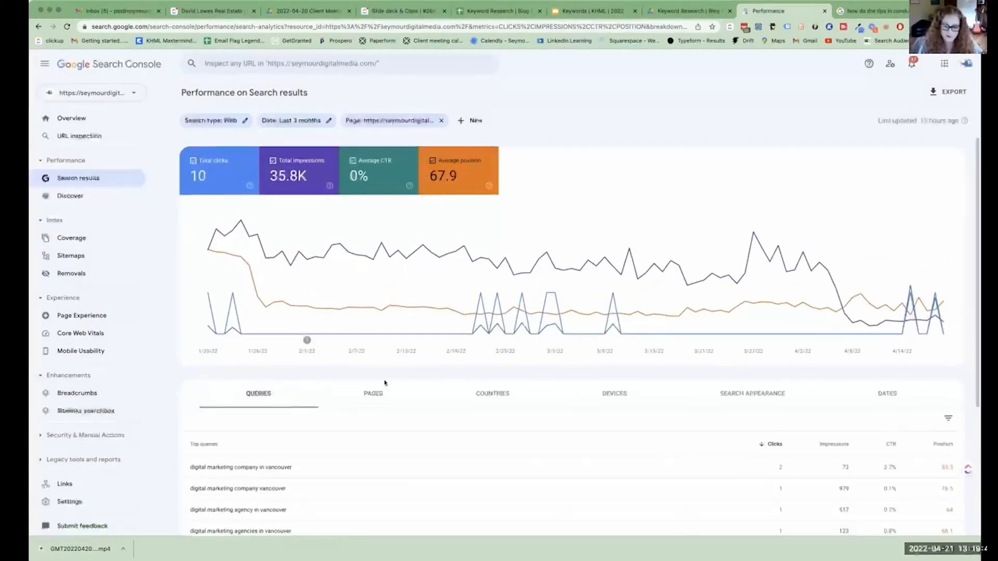
Hide average position, average CTR and total impressions so the /about/ page's performance chart plots only total clicks.
{"action": "scroll", "coordinate": [681, 362], "scroll_direction": "down", "scroll_amount": 2}
{"action": "scroll", "coordinate": [741, 307], "scroll_direction": "up", "scroll_amount": 2}
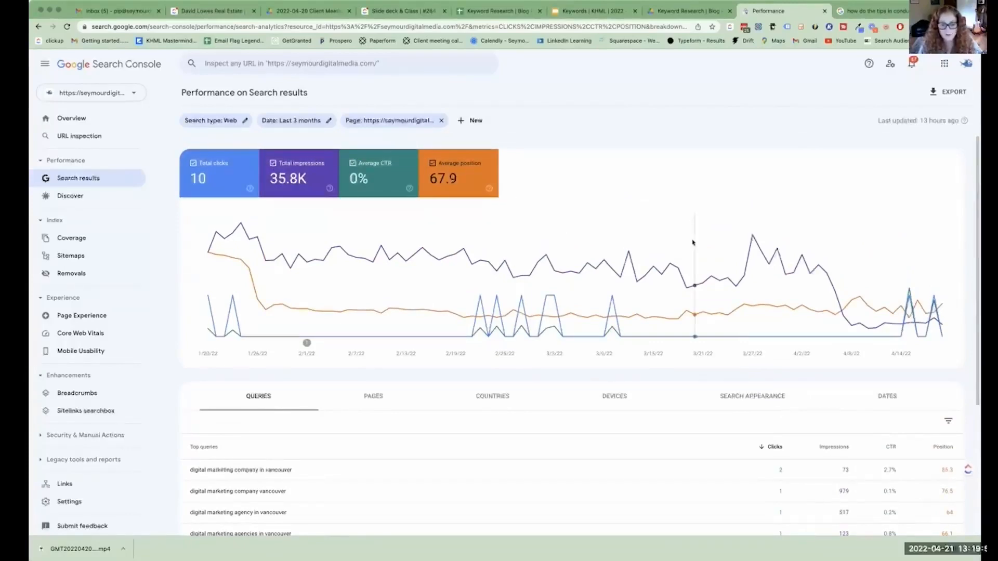
{"action": "left_click", "coordinate": [454, 180]}
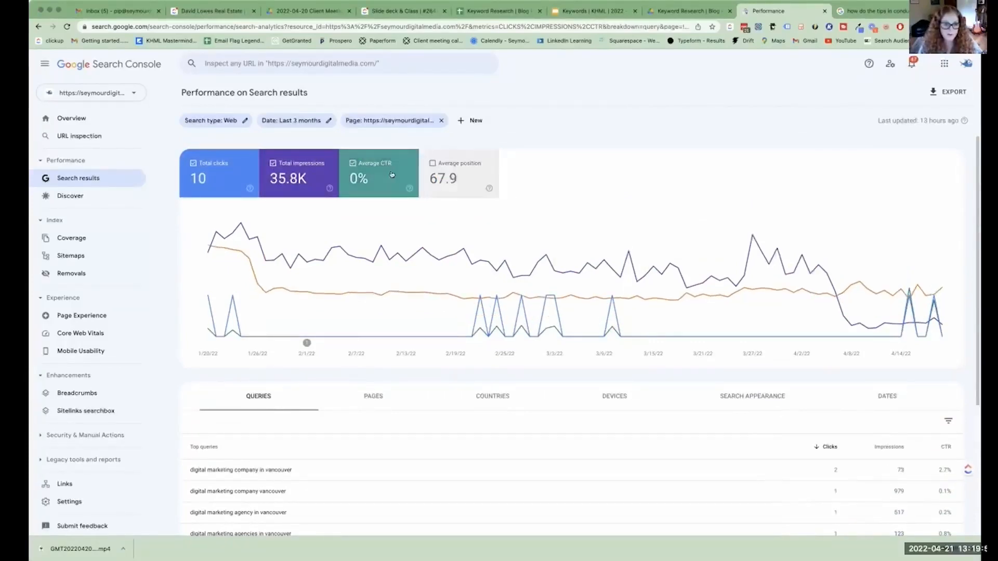
{"action": "left_click", "coordinate": [371, 183]}
{"action": "left_click", "coordinate": [312, 179]}
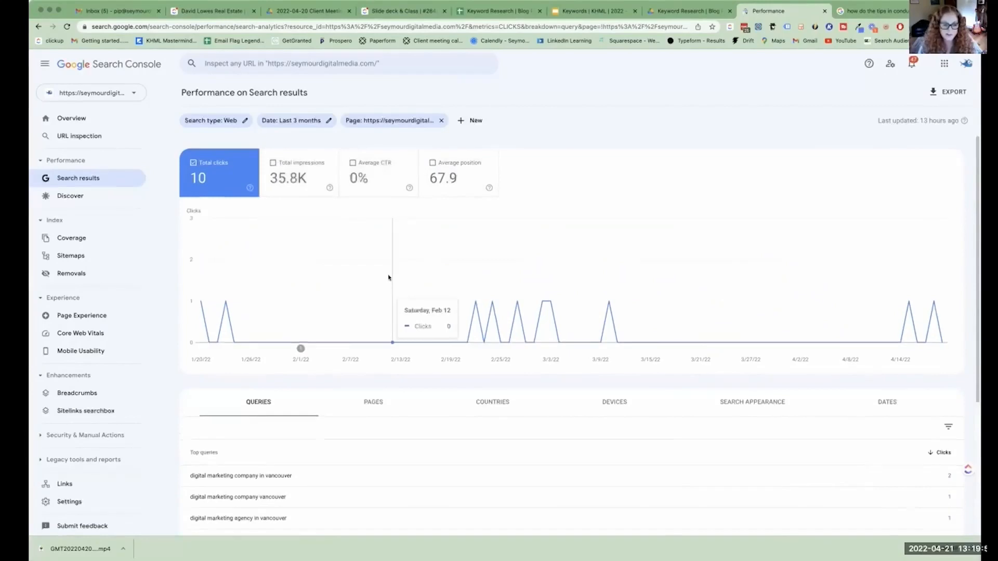
Narrow the /about/ page report to the single day Apr 18, 2022 and list that day's queries.
{"action": "scroll", "coordinate": [431, 275], "scroll_direction": "down", "scroll_amount": 1}
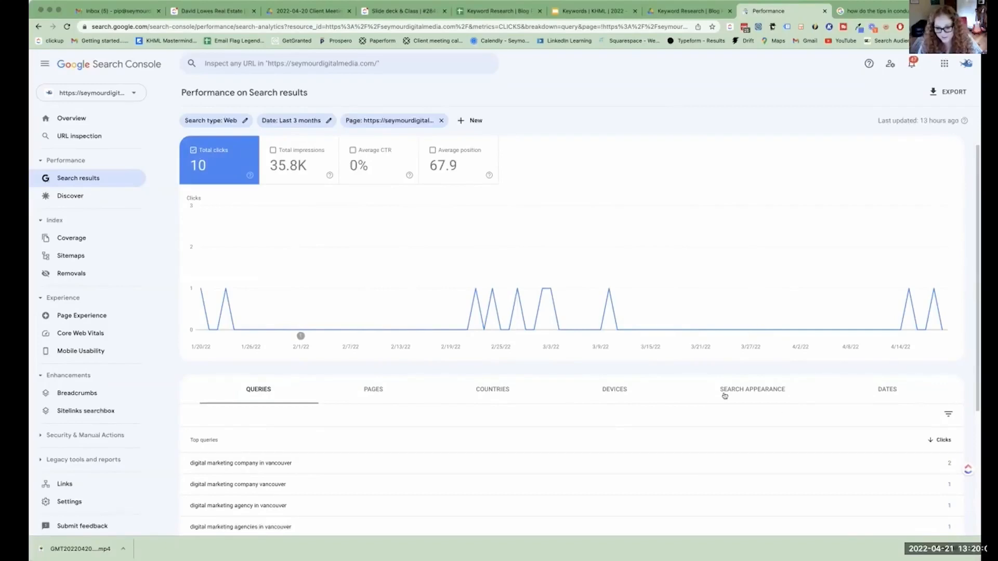
{"action": "left_click", "coordinate": [894, 392]}
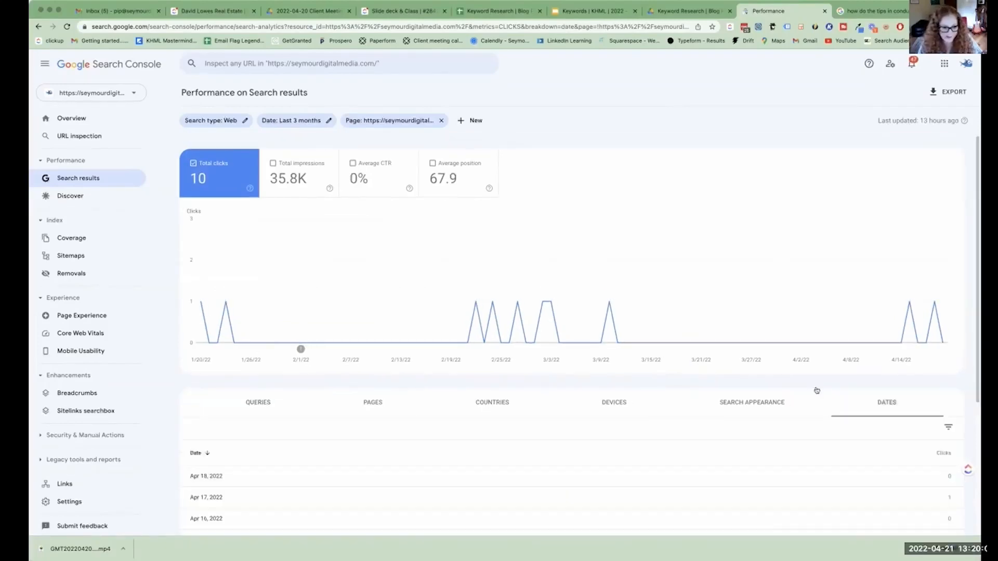
{"action": "left_click", "coordinate": [310, 469]}
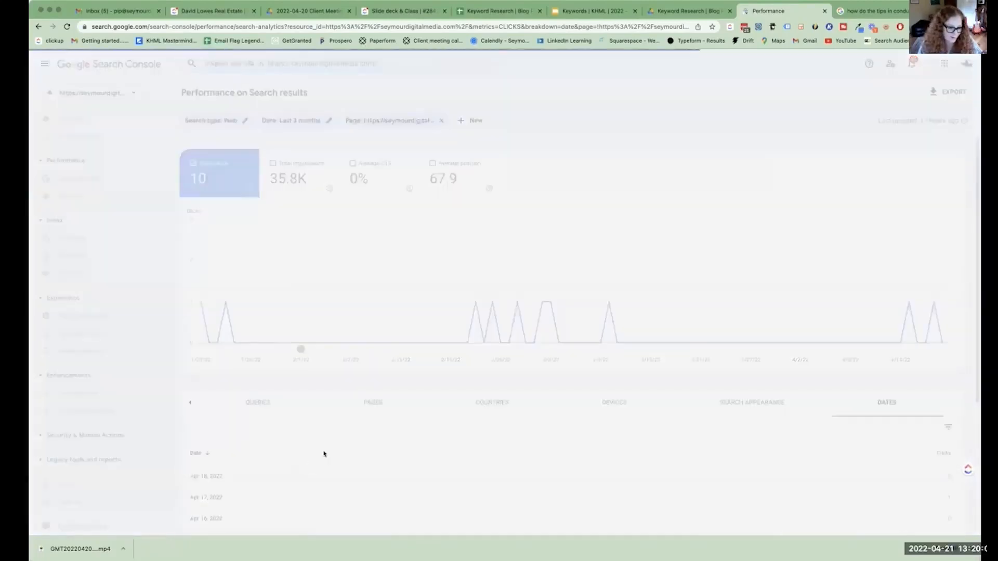
{"action": "left_click", "coordinate": [254, 406]}
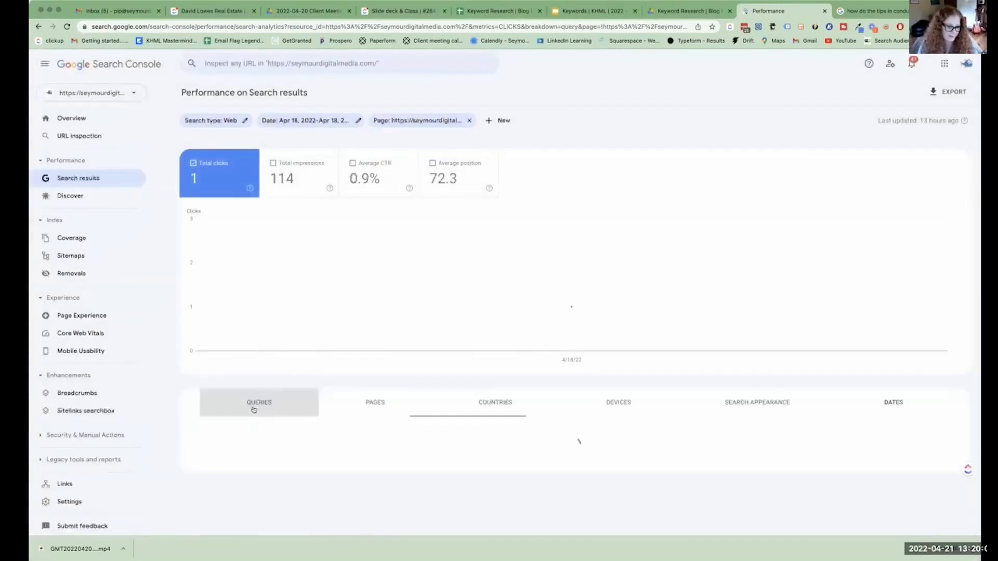
{"action": "scroll", "coordinate": [266, 456], "scroll_direction": "down", "scroll_amount": 3}
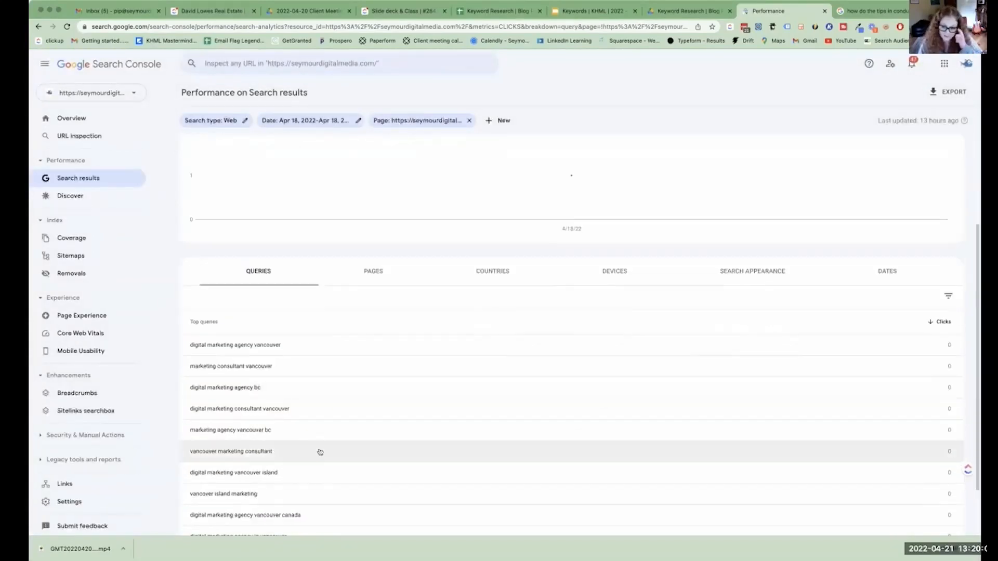
{"action": "scroll", "coordinate": [378, 379], "scroll_direction": "up", "scroll_amount": 3}
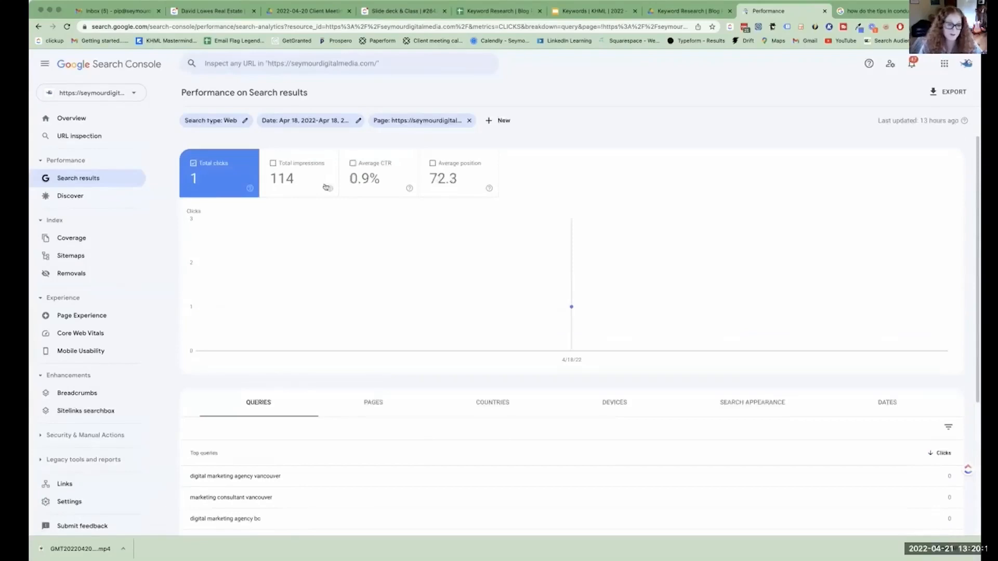
Show impressions, CTR and average position again and review these figures for the single day's queries.
{"action": "left_click", "coordinate": [312, 174]}
{"action": "left_click", "coordinate": [469, 183]}
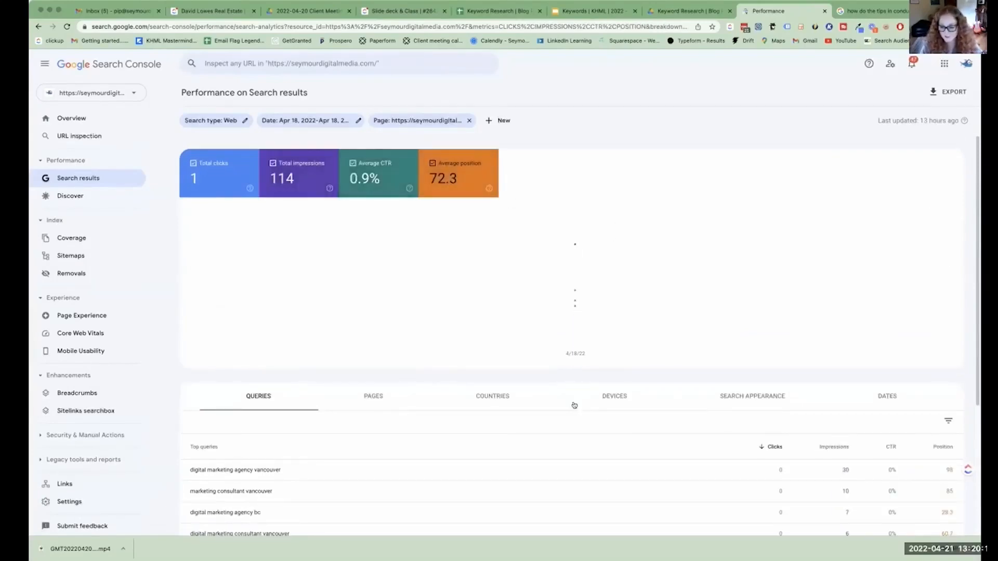
{"action": "scroll", "coordinate": [770, 423], "scroll_direction": "down", "scroll_amount": 1}
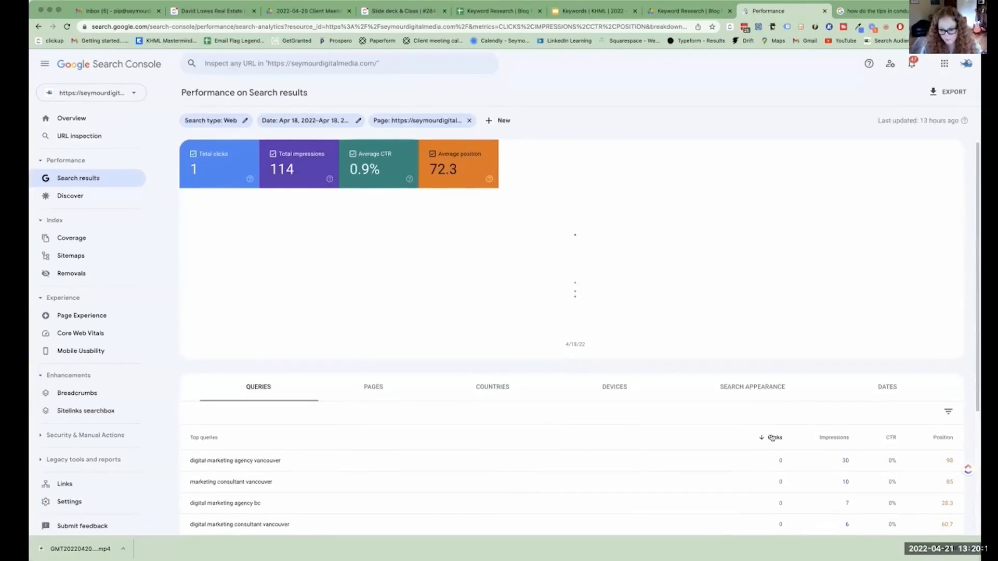
{"action": "scroll", "coordinate": [774, 440], "scroll_direction": "down", "scroll_amount": 5}
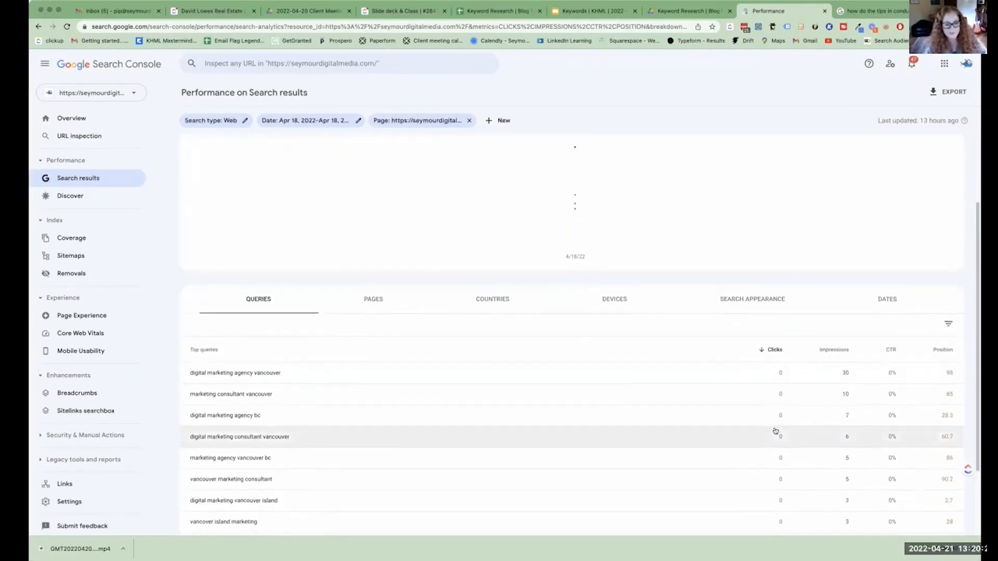
{"action": "scroll", "coordinate": [776, 430], "scroll_direction": "up", "scroll_amount": 5}
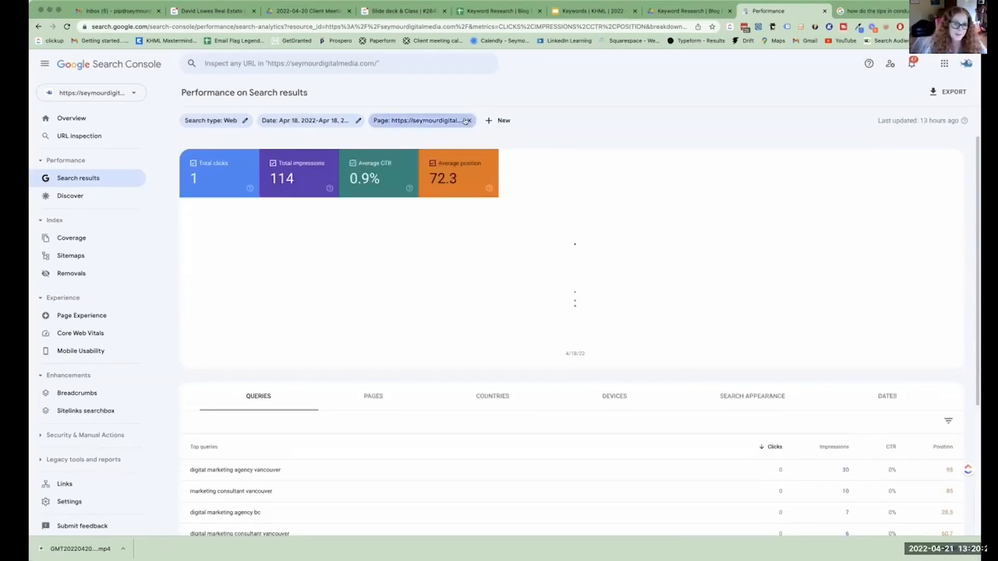
Remove the page filter from the performance report and check the date range options without changing the range.
{"action": "left_click", "coordinate": [466, 121]}
{"action": "left_click", "coordinate": [345, 120]}
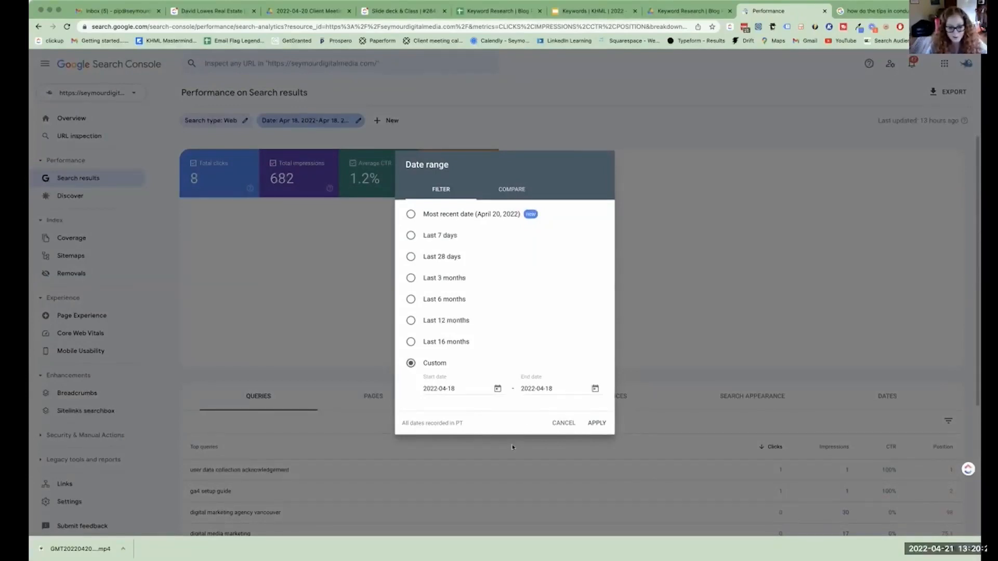
{"action": "left_click", "coordinate": [555, 423]}
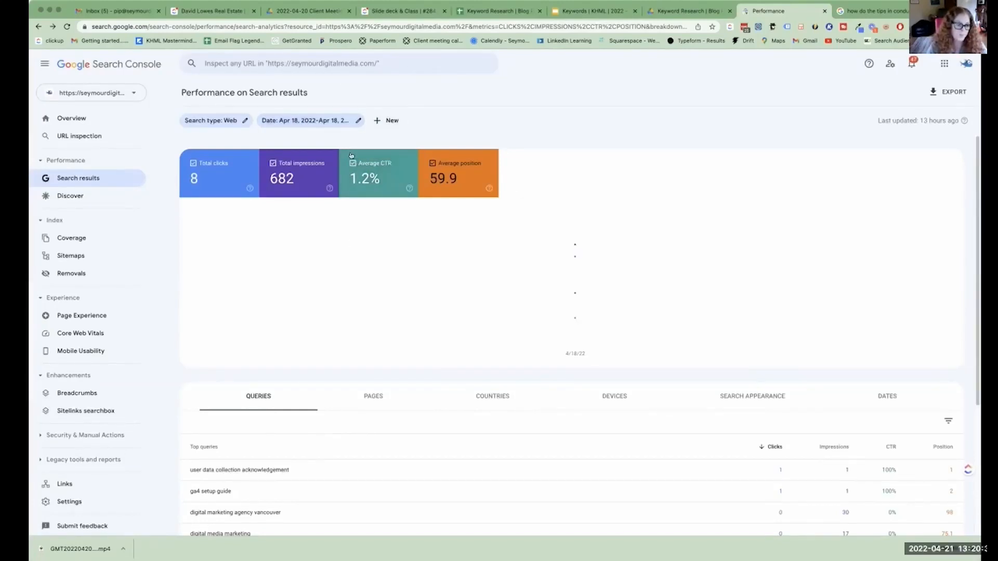
Switch to the Keyword Research spreadsheet and view the question about the significance of using keywords on the SEARCHING A IDEA sheet.
{"action": "left_click", "coordinate": [475, 12]}
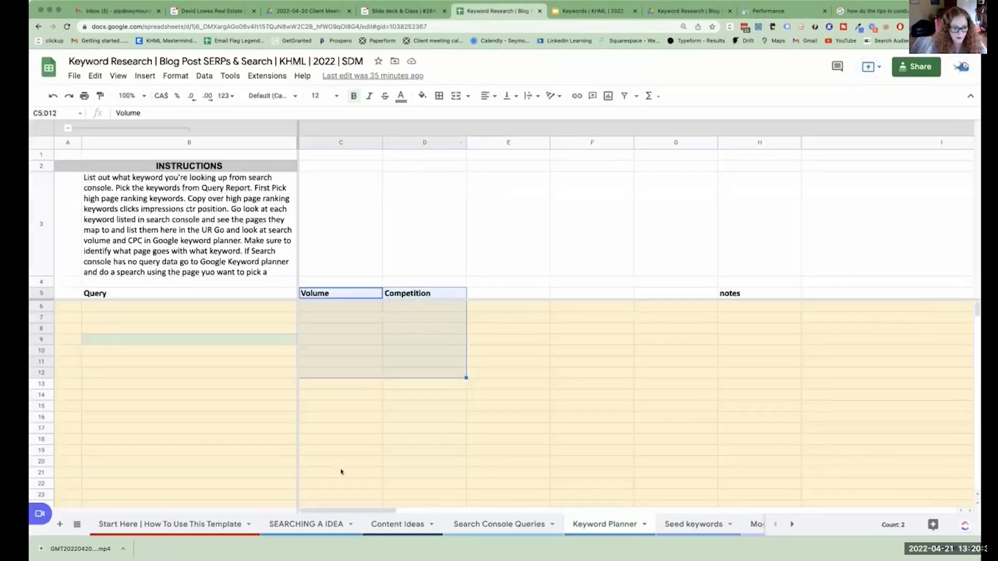
{"action": "left_click", "coordinate": [328, 523]}
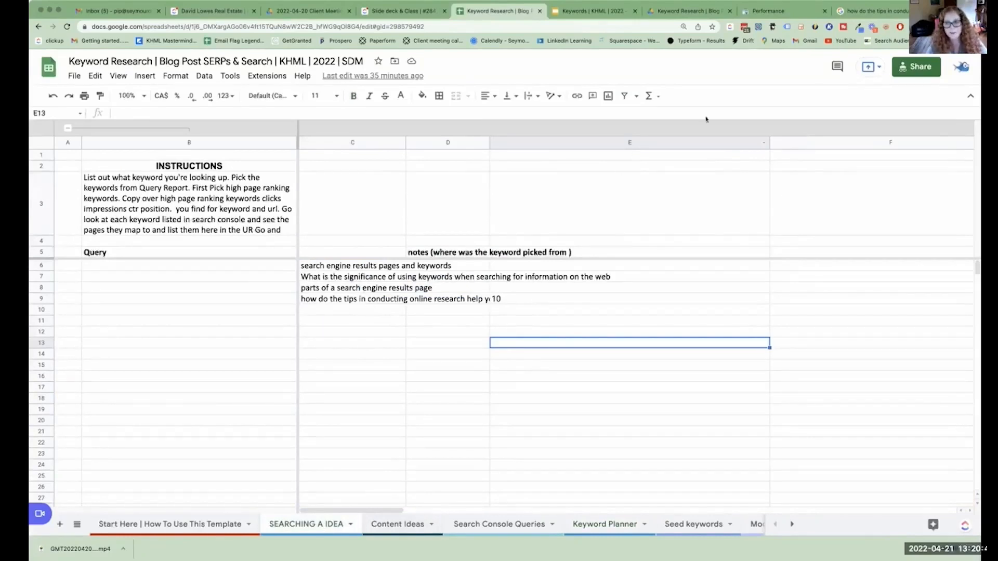
{"action": "left_click", "coordinate": [359, 280]}
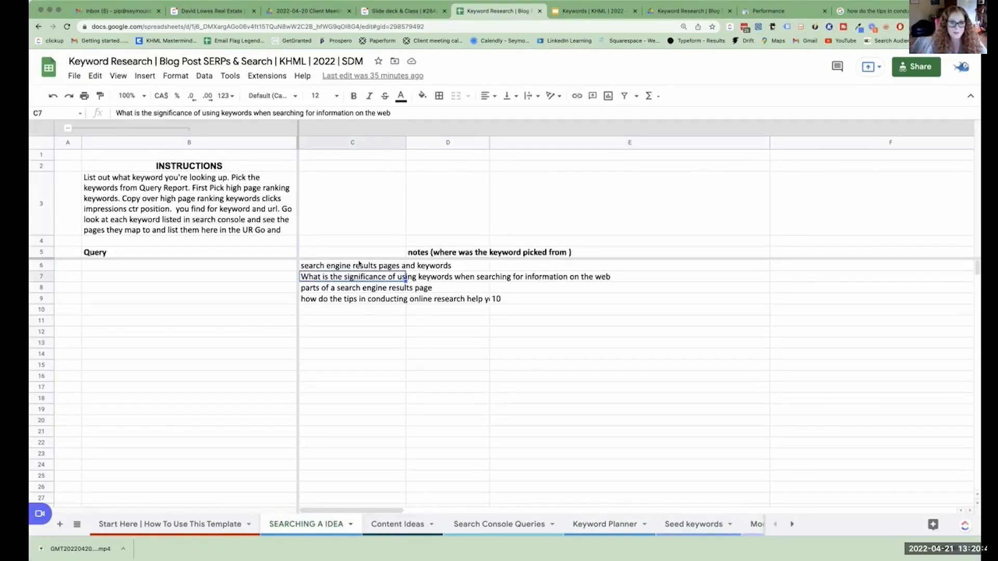
Return to the Search Console performance report and set its date range to the last 3 months.
{"action": "left_click", "coordinate": [790, 11]}
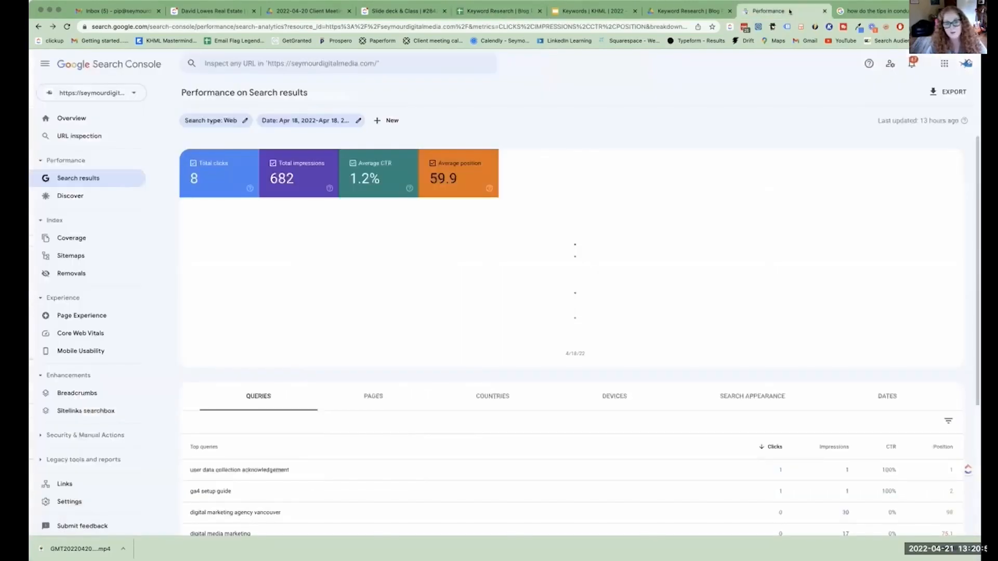
{"action": "left_click", "coordinate": [357, 121]}
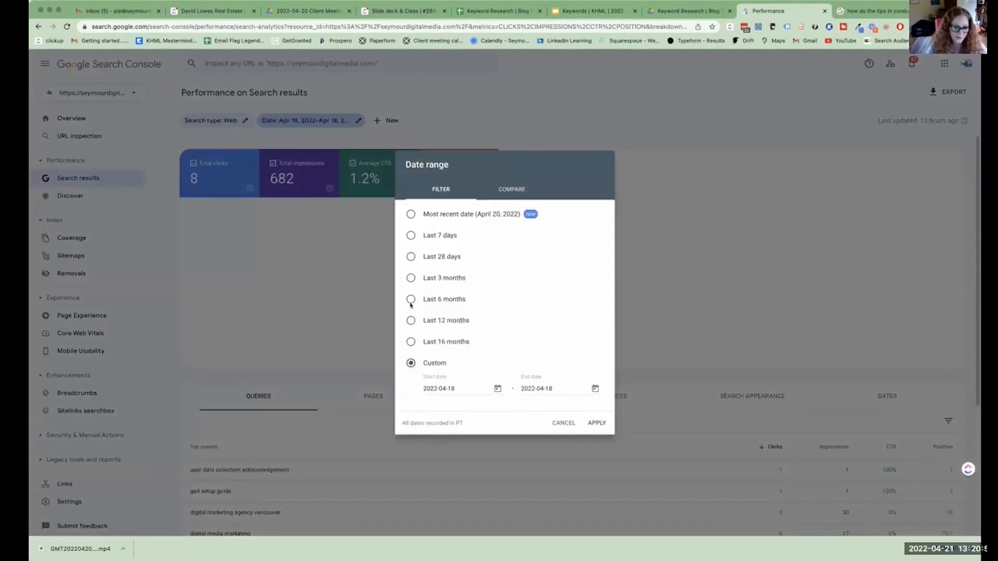
{"action": "left_click", "coordinate": [411, 279]}
{"action": "left_click", "coordinate": [602, 424]}
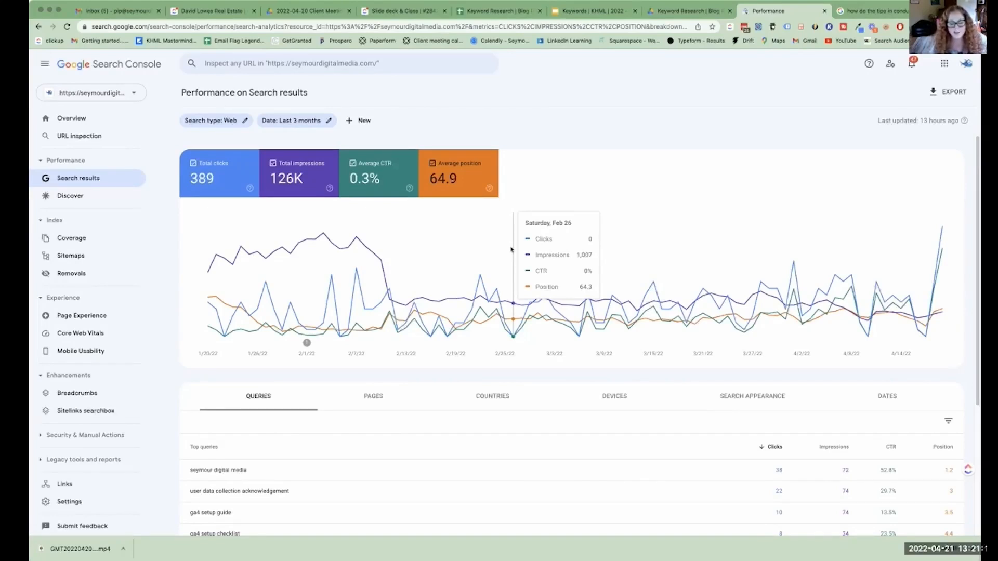
Filter the report to the query "keyword research checklist", examine its daily performance trend, and remove the query filter.
{"action": "scroll", "coordinate": [453, 308], "scroll_direction": "down", "scroll_amount": 1}
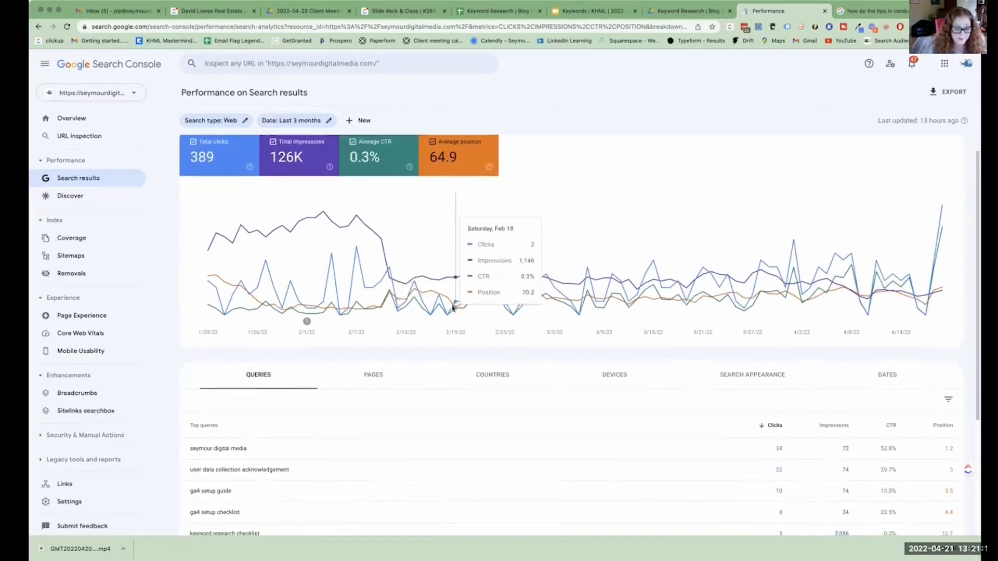
{"action": "left_click", "coordinate": [373, 375]}
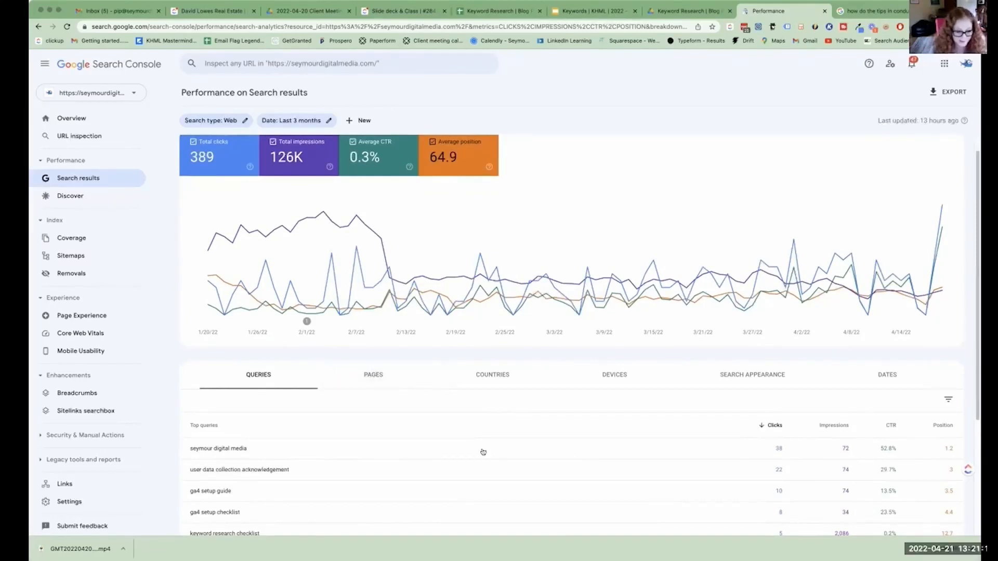
{"action": "scroll", "coordinate": [479, 463], "scroll_direction": "down", "scroll_amount": 3}
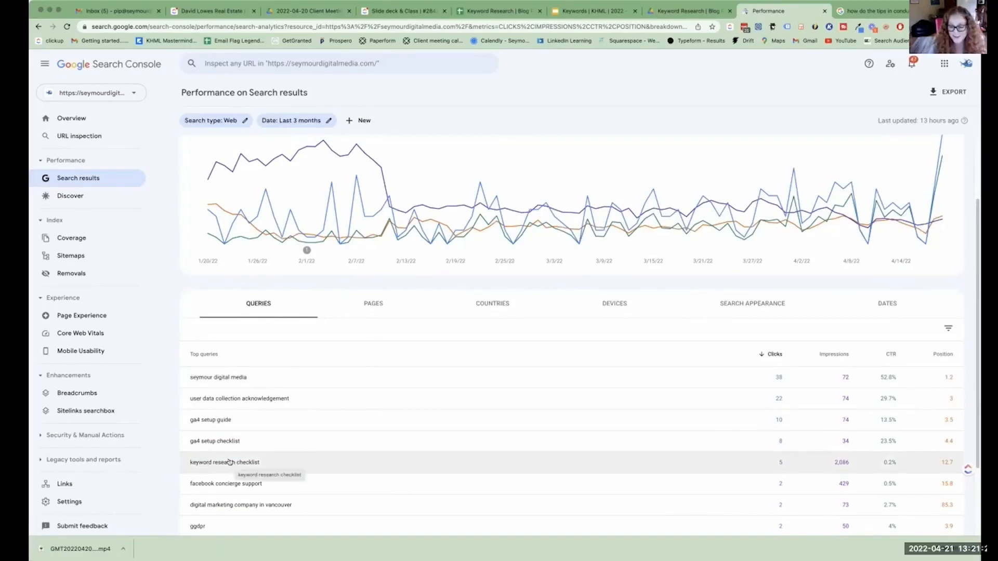
{"action": "left_click", "coordinate": [307, 457]}
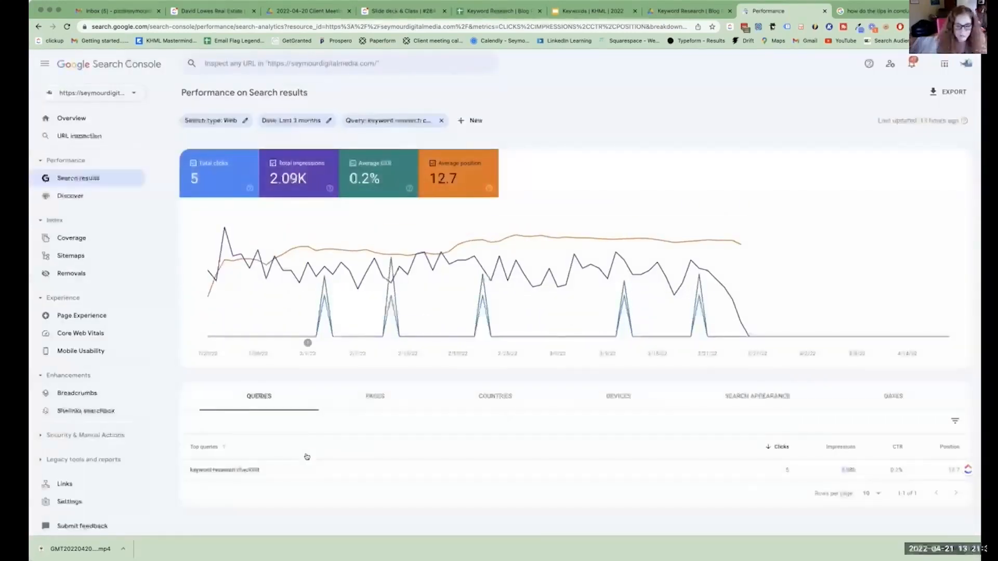
{"action": "mouse_move", "coordinate": [748, 337]}
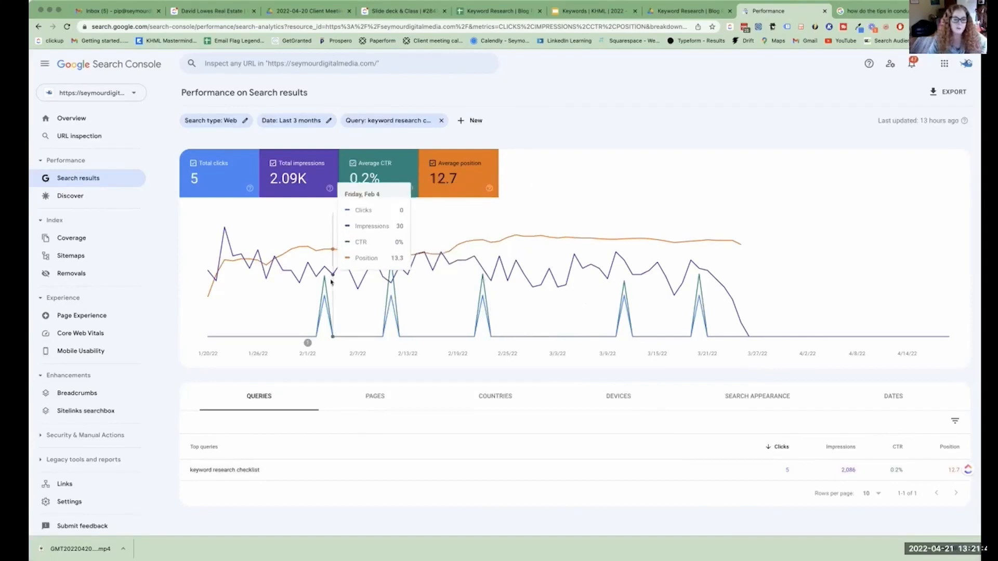
{"action": "left_click", "coordinate": [441, 120]}
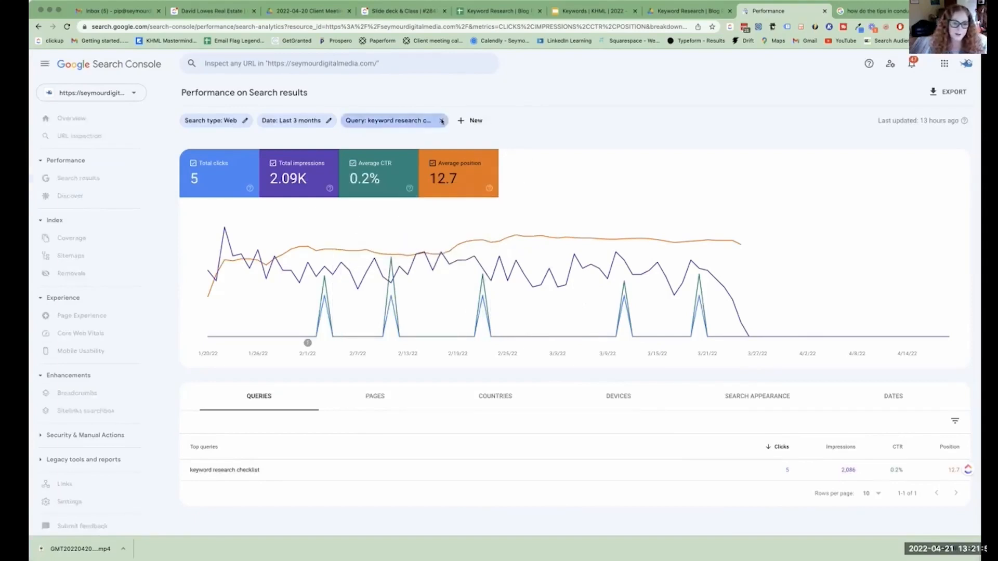
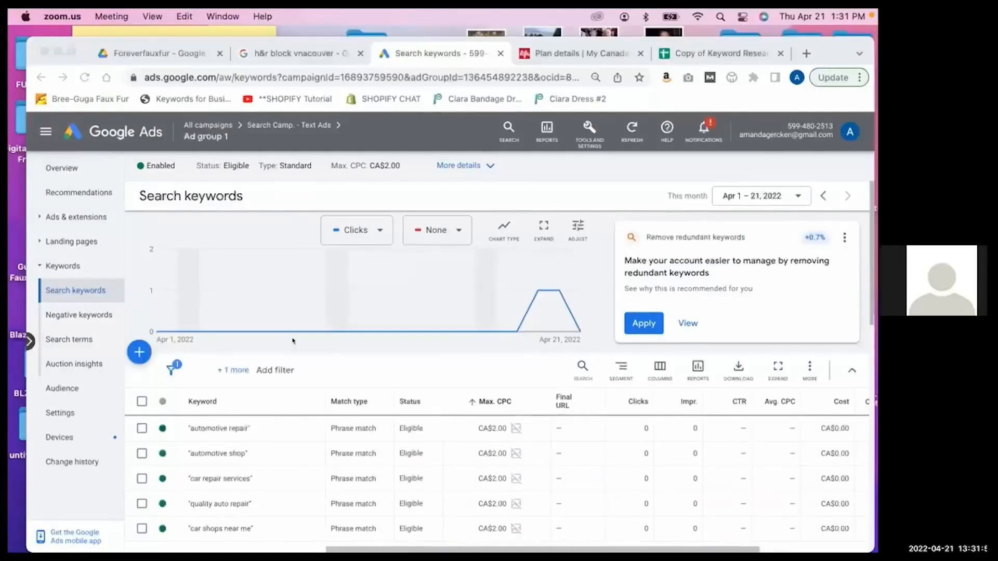
Examine the phrase match search keywords of Ad group 1 in Google Ads, comparing status, clicks, impressions, CTR and cost down to the totals.
{"action": "scroll", "coordinate": [300, 345], "scroll_direction": "down", "scroll_amount": 3}
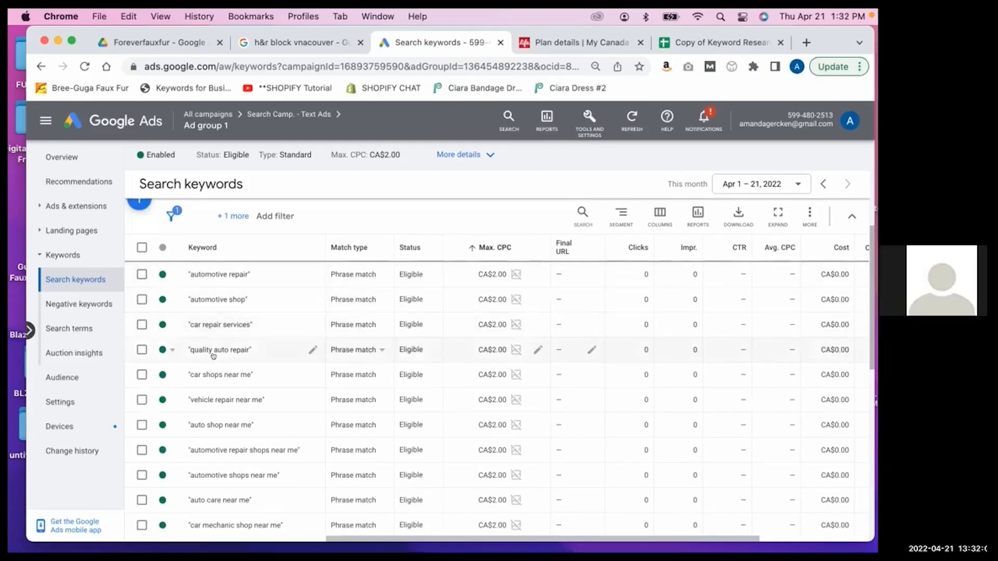
{"action": "scroll", "coordinate": [210, 373], "scroll_direction": "down", "scroll_amount": 3}
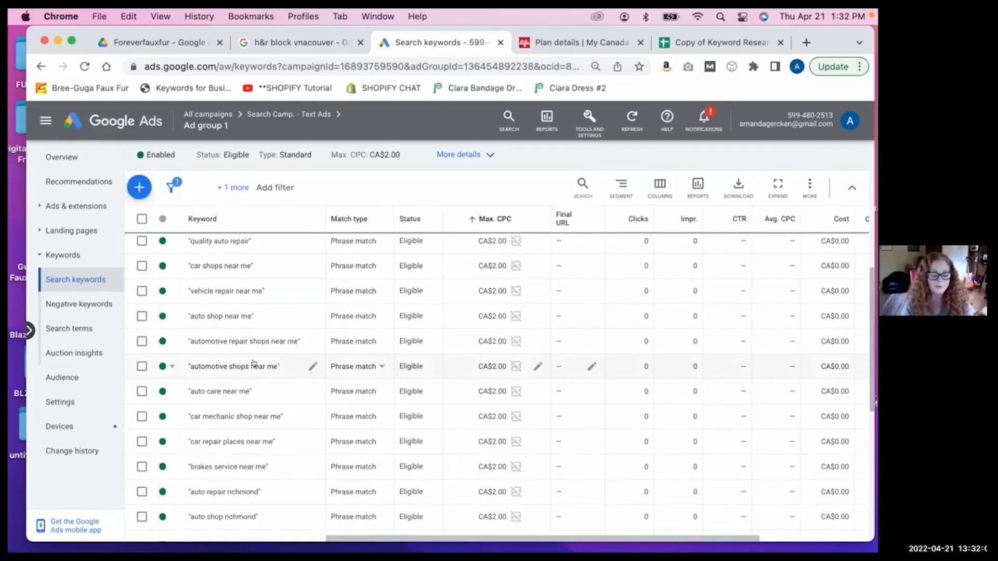
{"action": "scroll", "coordinate": [254, 364], "scroll_direction": "down", "scroll_amount": 1}
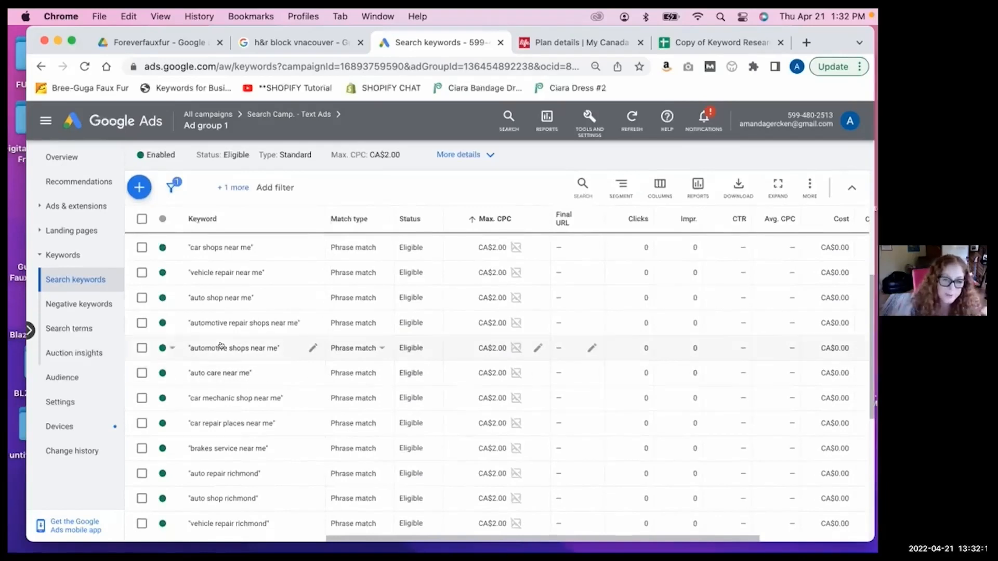
{"action": "scroll", "coordinate": [221, 346], "scroll_direction": "up", "scroll_amount": 1}
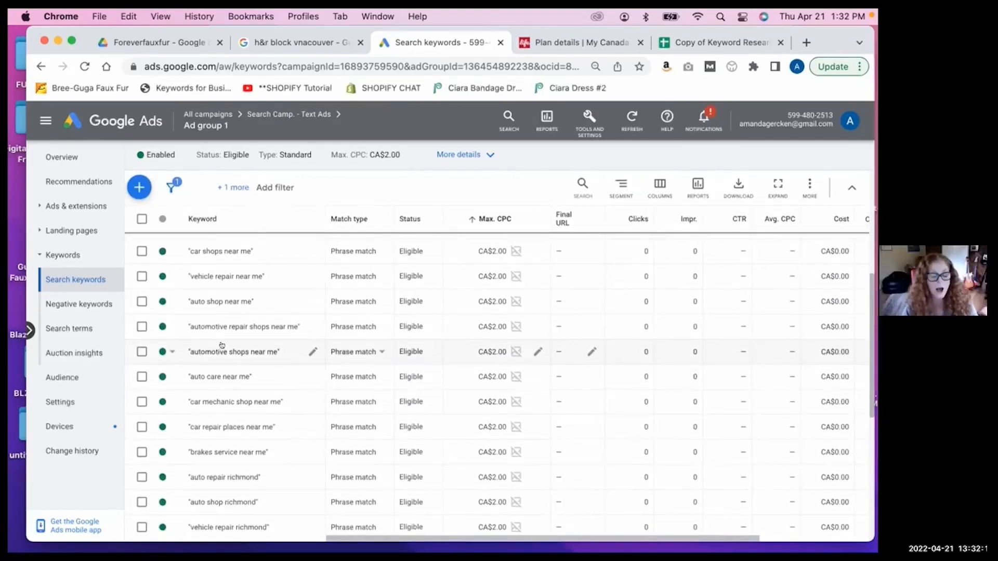
{"action": "scroll", "coordinate": [221, 345], "scroll_direction": "down", "scroll_amount": 5}
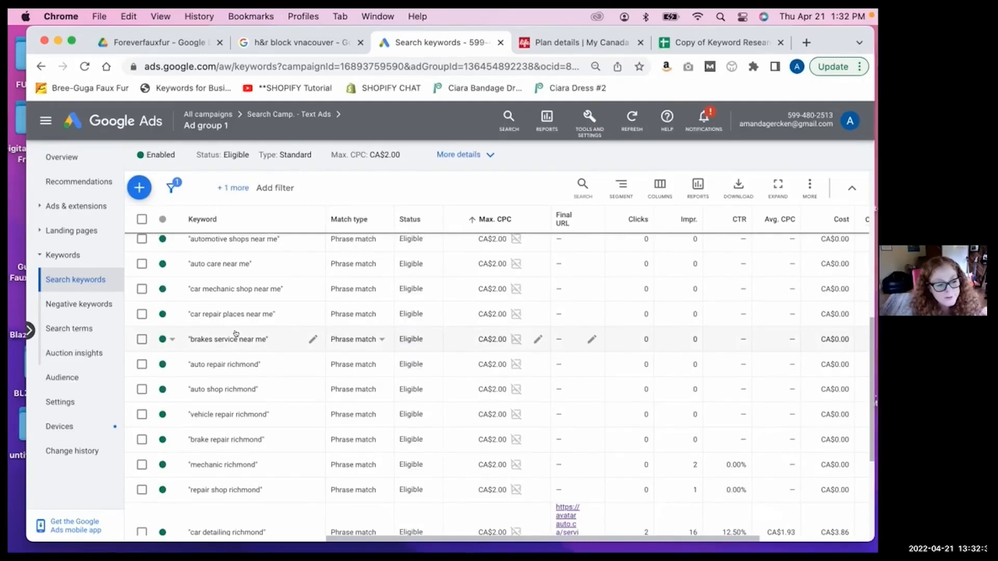
{"action": "scroll", "coordinate": [236, 334], "scroll_direction": "down", "scroll_amount": 1}
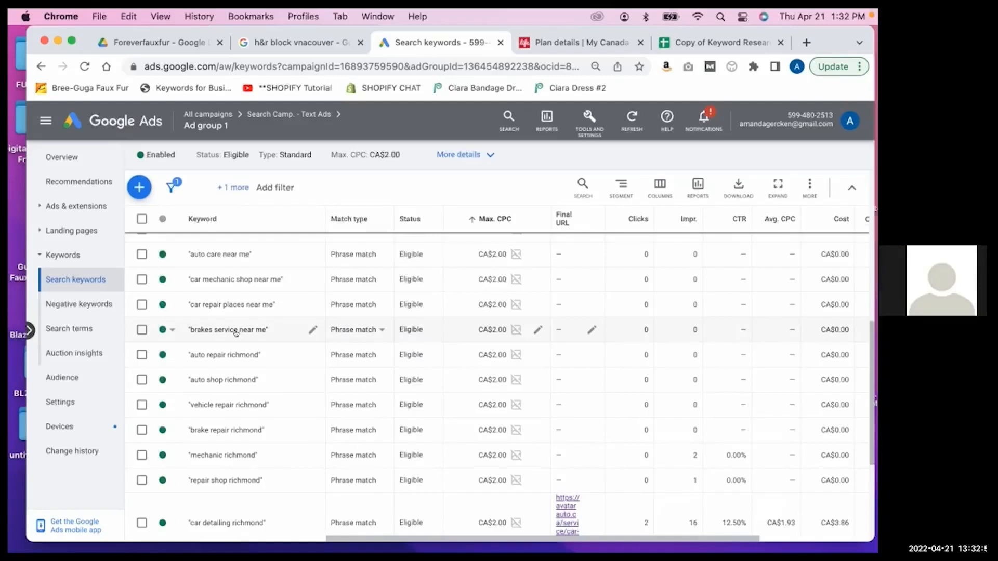
{"action": "scroll", "coordinate": [236, 333], "scroll_direction": "up", "scroll_amount": 10}
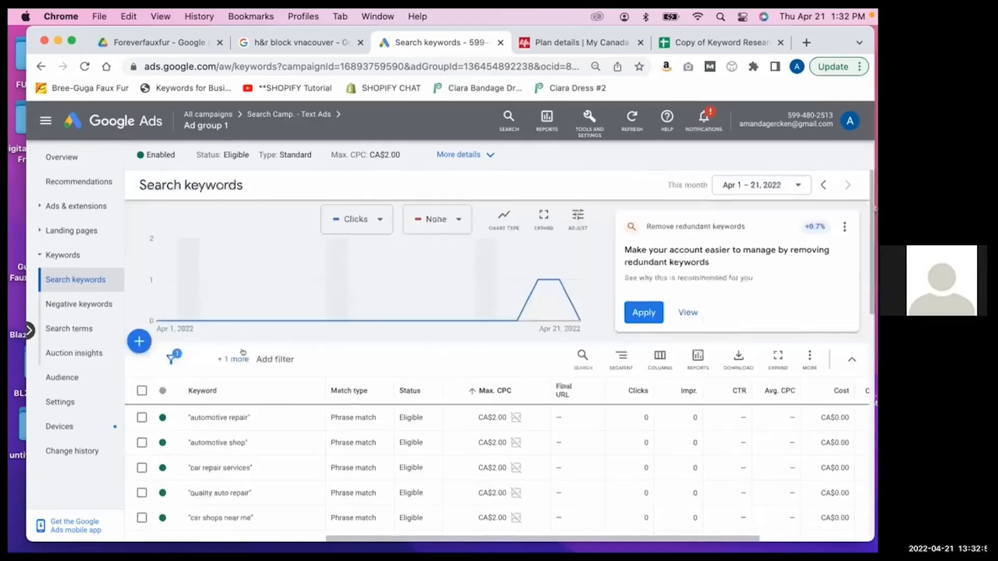
{"action": "scroll", "coordinate": [244, 386], "scroll_direction": "down", "scroll_amount": 3}
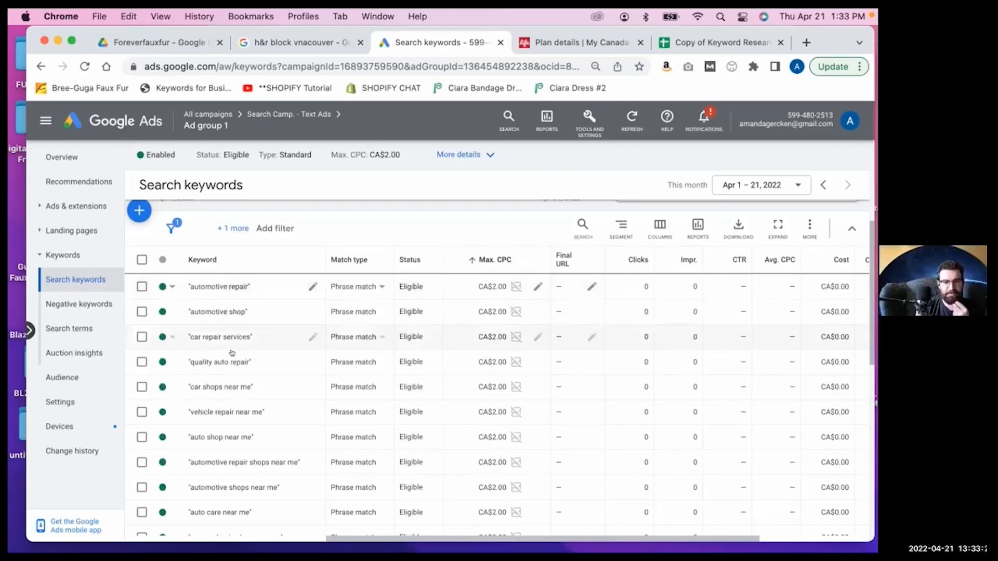
{"action": "scroll", "coordinate": [232, 351], "scroll_direction": "down", "scroll_amount": 1}
{"action": "scroll", "coordinate": [232, 352], "scroll_direction": "down", "scroll_amount": 3}
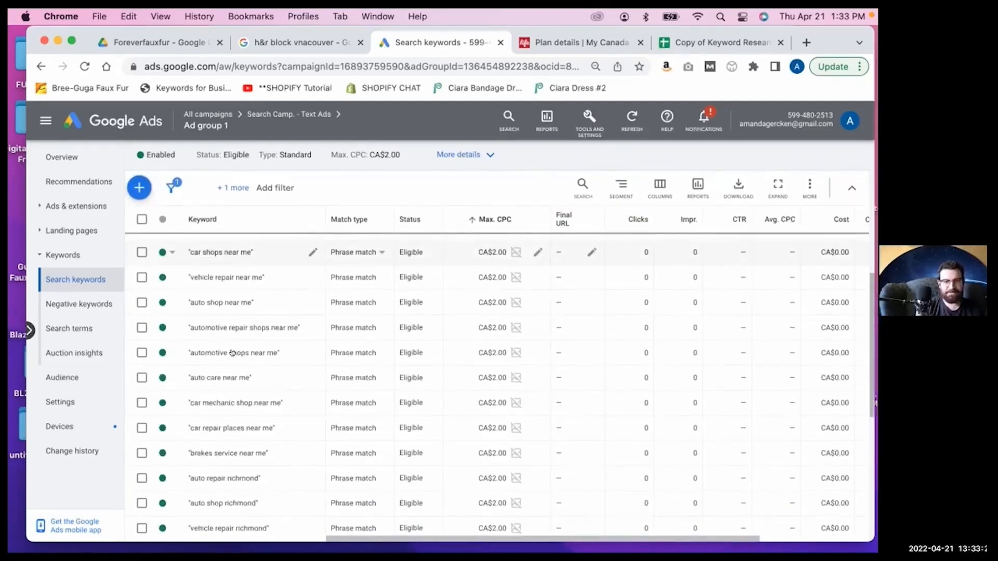
{"action": "scroll", "coordinate": [232, 353], "scroll_direction": "down", "scroll_amount": 1}
{"action": "scroll", "coordinate": [232, 352], "scroll_direction": "down", "scroll_amount": 2}
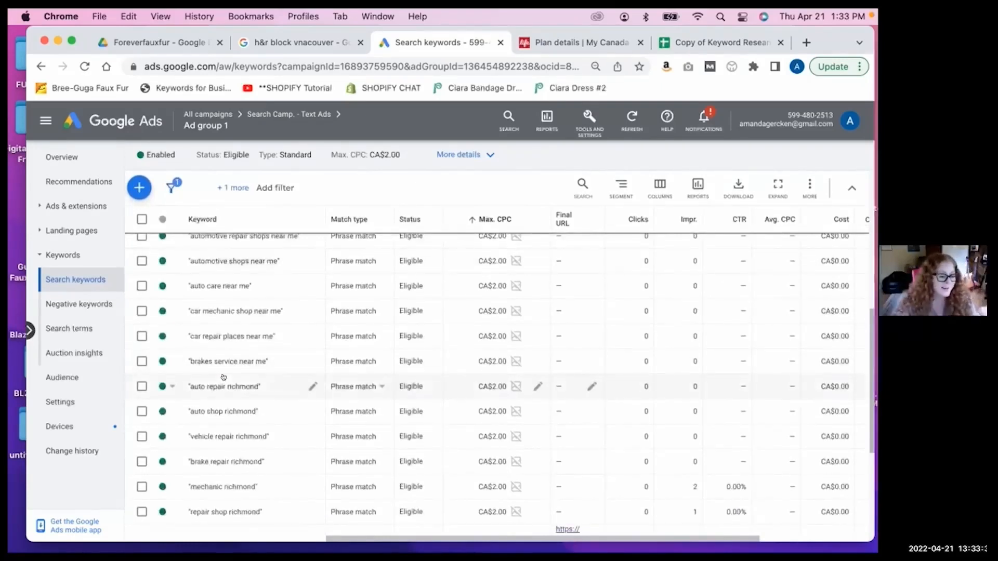
{"action": "scroll", "coordinate": [224, 377], "scroll_direction": "down", "scroll_amount": 2}
{"action": "scroll", "coordinate": [223, 378], "scroll_direction": "down", "scroll_amount": 3}
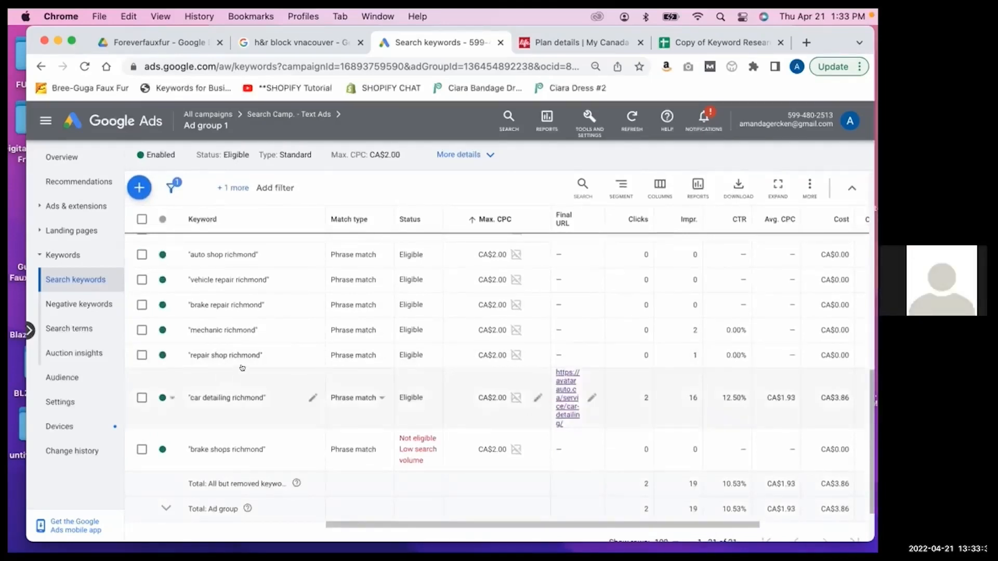
{"action": "scroll", "coordinate": [224, 377], "scroll_direction": "up", "scroll_amount": 10}
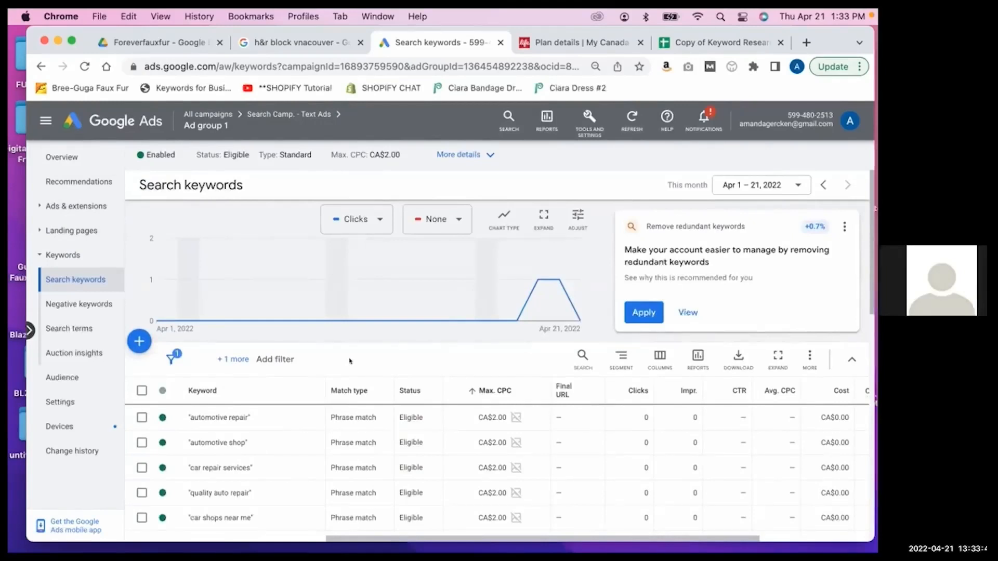
{"action": "scroll", "coordinate": [346, 363], "scroll_direction": "down", "scroll_amount": 3}
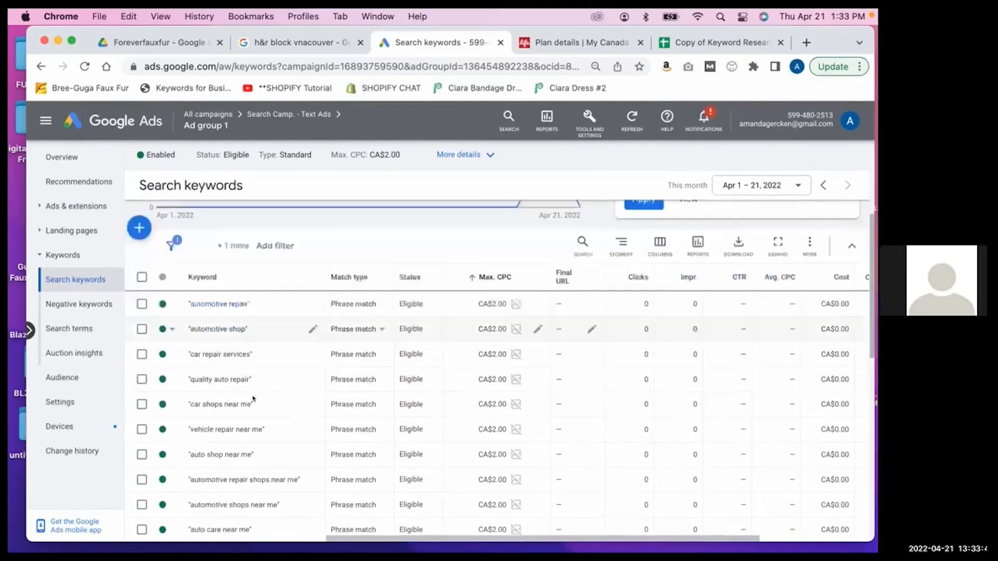
{"action": "scroll", "coordinate": [253, 399], "scroll_direction": "down", "scroll_amount": 3}
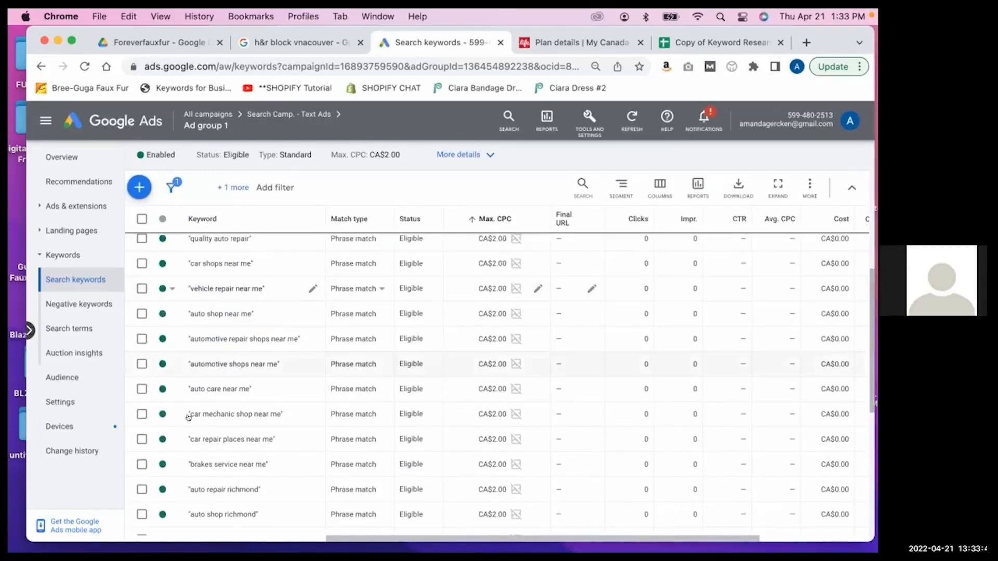
{"action": "scroll", "coordinate": [196, 418], "scroll_direction": "down", "scroll_amount": 2}
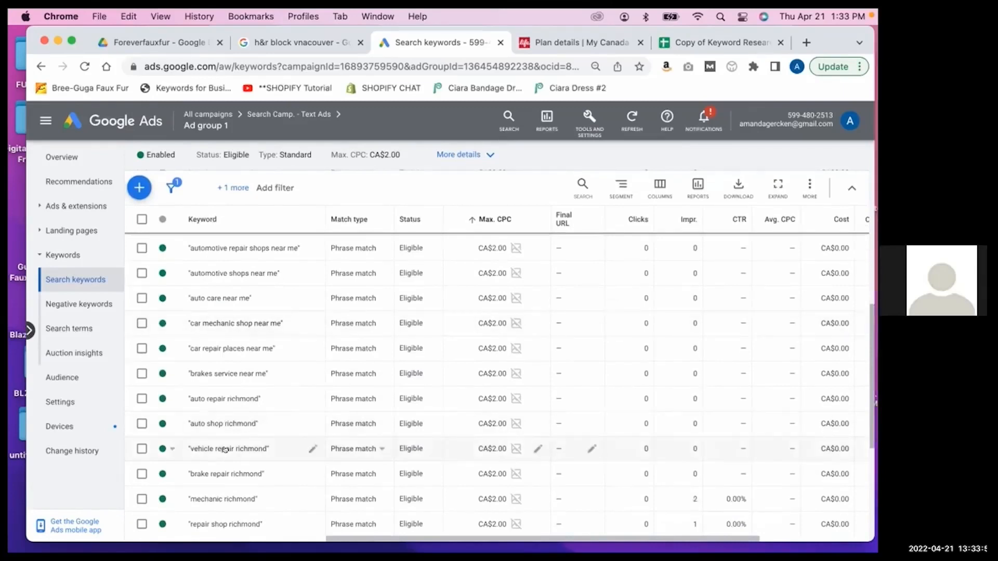
{"action": "scroll", "coordinate": [224, 451], "scroll_direction": "down", "scroll_amount": 2}
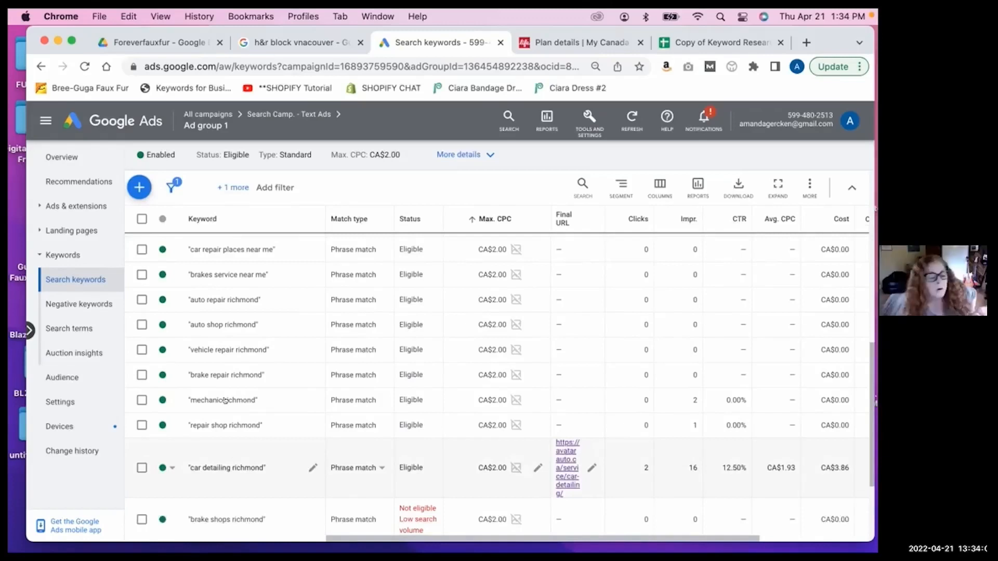
{"action": "scroll", "coordinate": [220, 397], "scroll_direction": "down", "scroll_amount": 2}
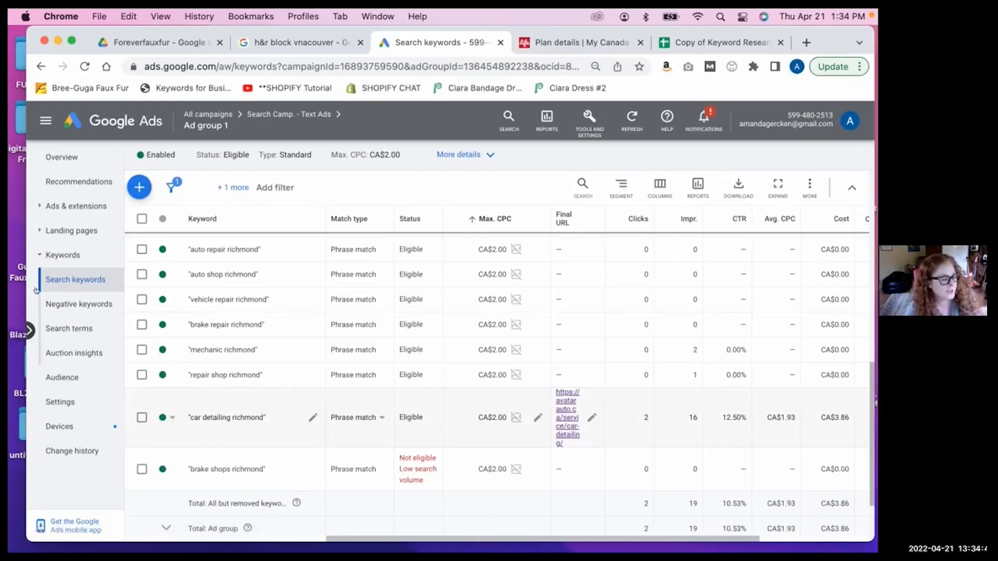
Check the search terms report for Ad group 1, and return to its search keywords to compare the Richmond keywords and their final URL.
{"action": "left_click", "coordinate": [61, 329]}
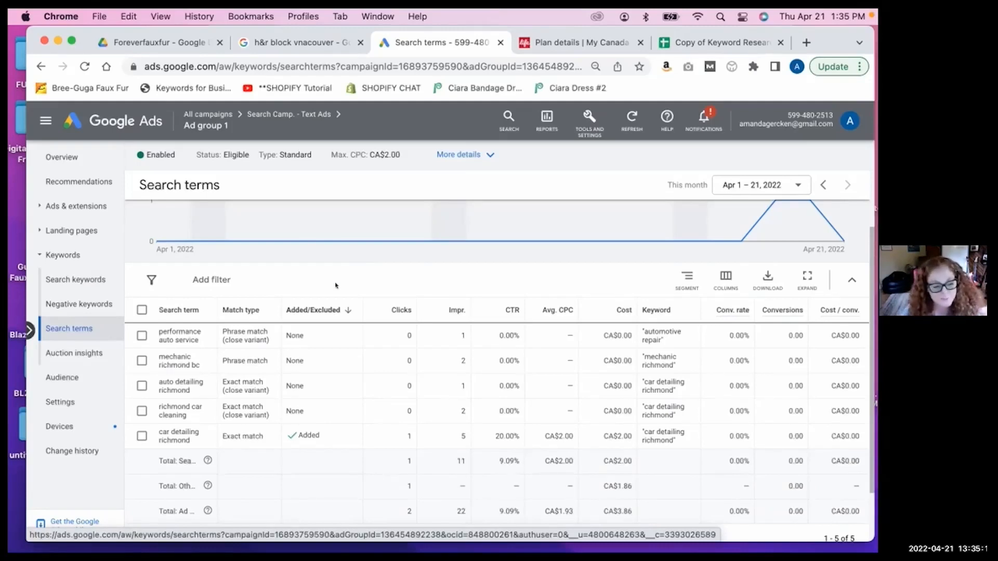
{"action": "left_click", "coordinate": [78, 279]}
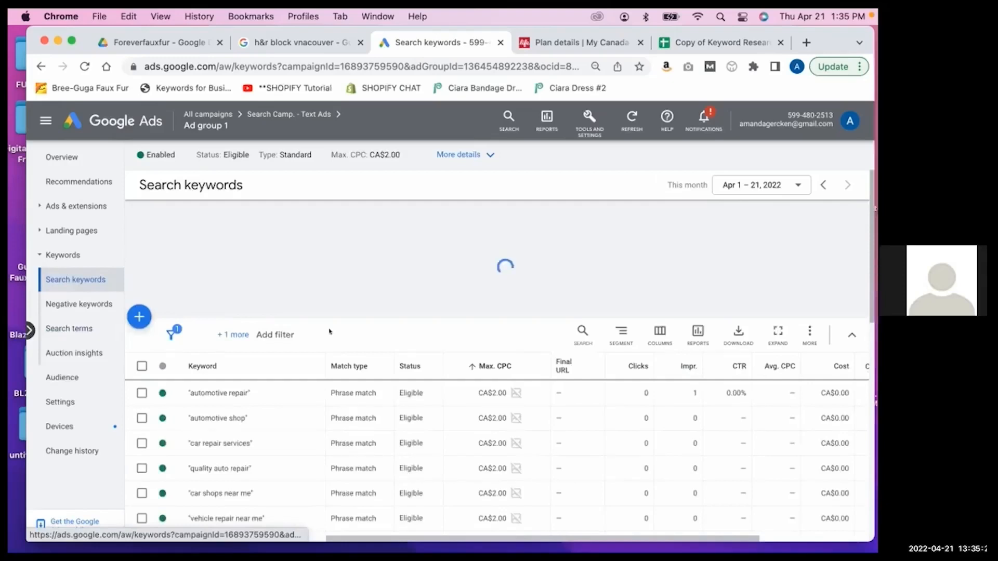
{"action": "scroll", "coordinate": [329, 331], "scroll_direction": "down", "scroll_amount": 5}
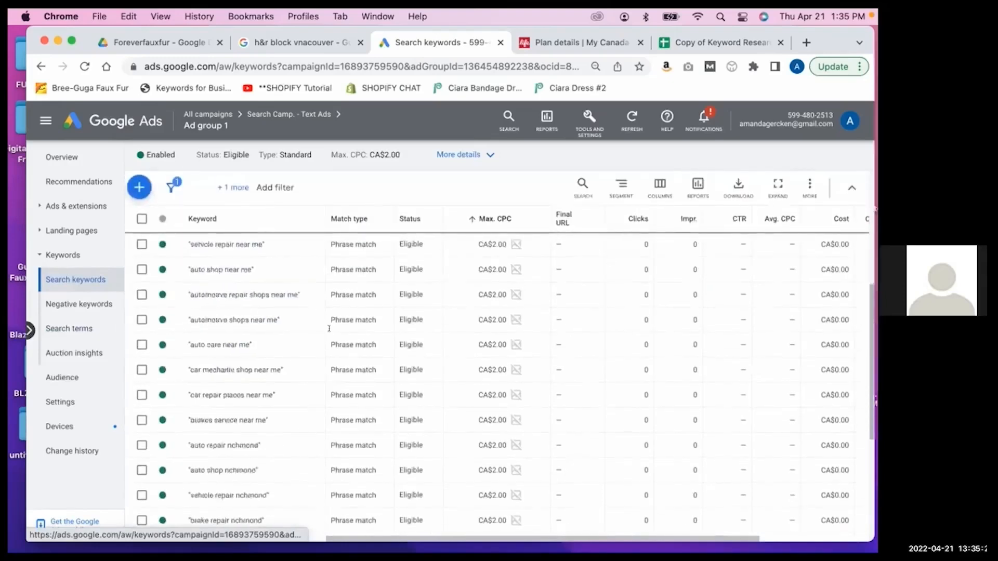
{"action": "scroll", "coordinate": [329, 328], "scroll_direction": "down", "scroll_amount": 5}
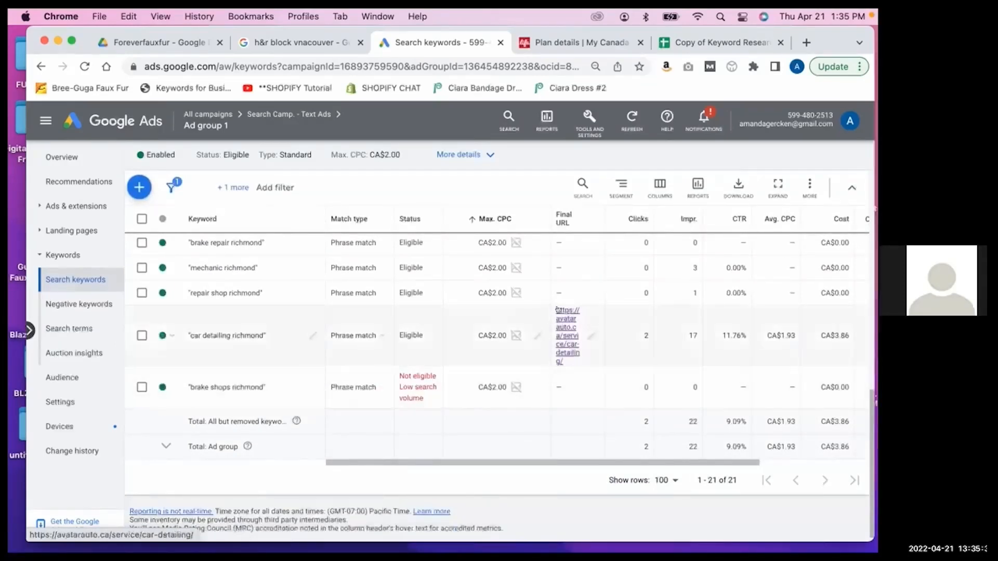
{"action": "scroll", "coordinate": [560, 317], "scroll_direction": "up", "scroll_amount": 2}
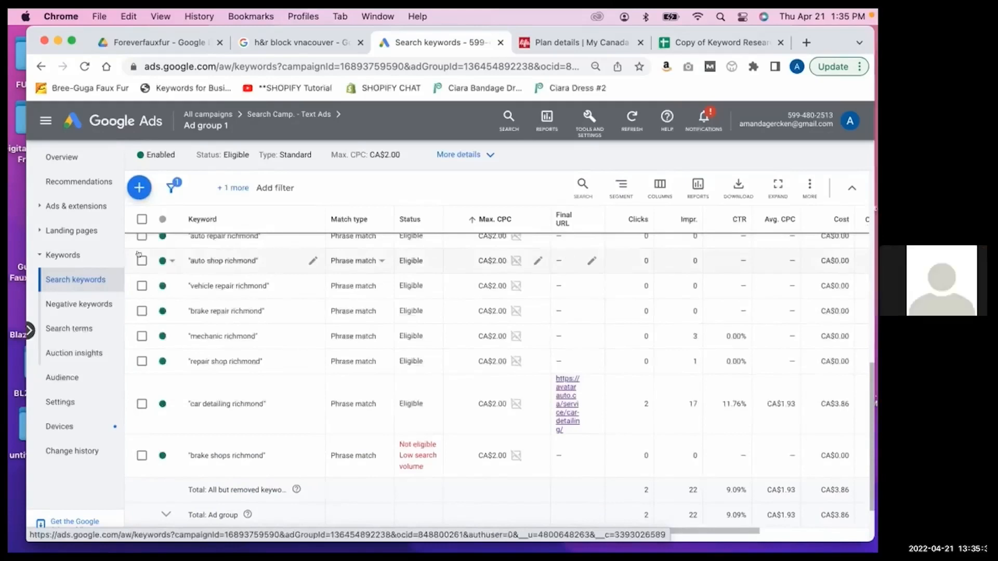
Go up to the All campaigns level and view the account's ad groups and campaigns lists.
{"action": "left_click", "coordinate": [73, 206]}
{"action": "left_click", "coordinate": [144, 117]}
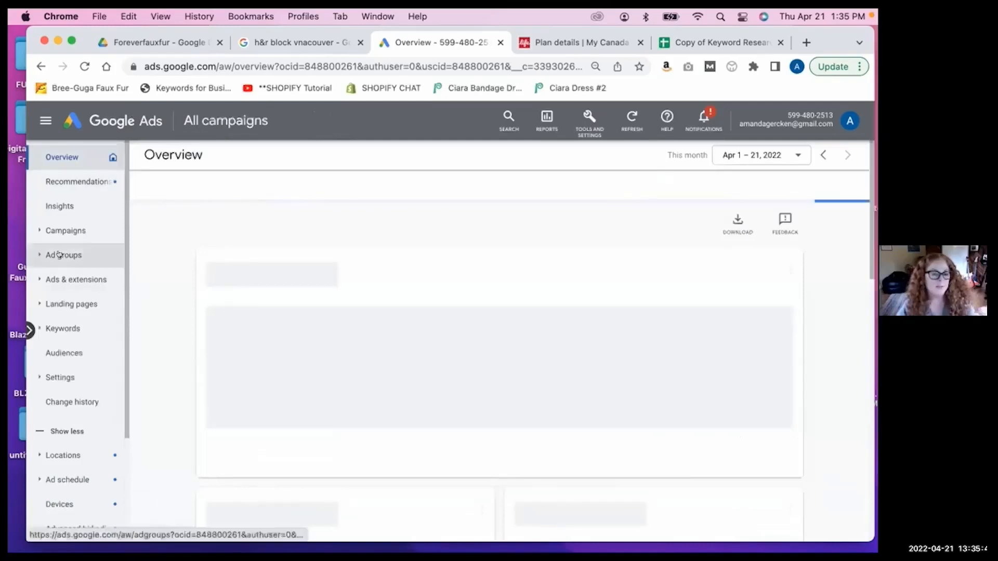
{"action": "left_click", "coordinate": [58, 255]}
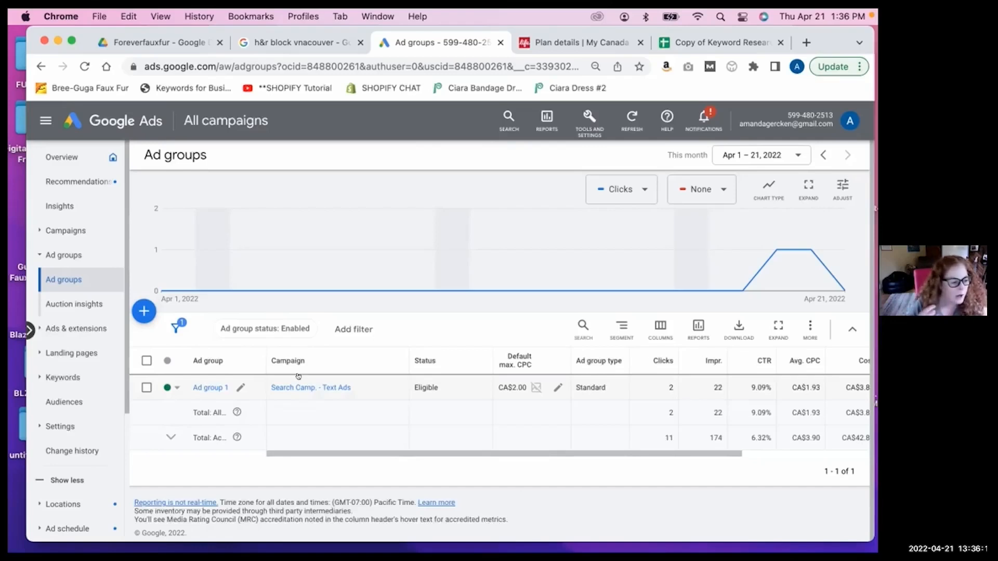
{"action": "left_click", "coordinate": [67, 230]}
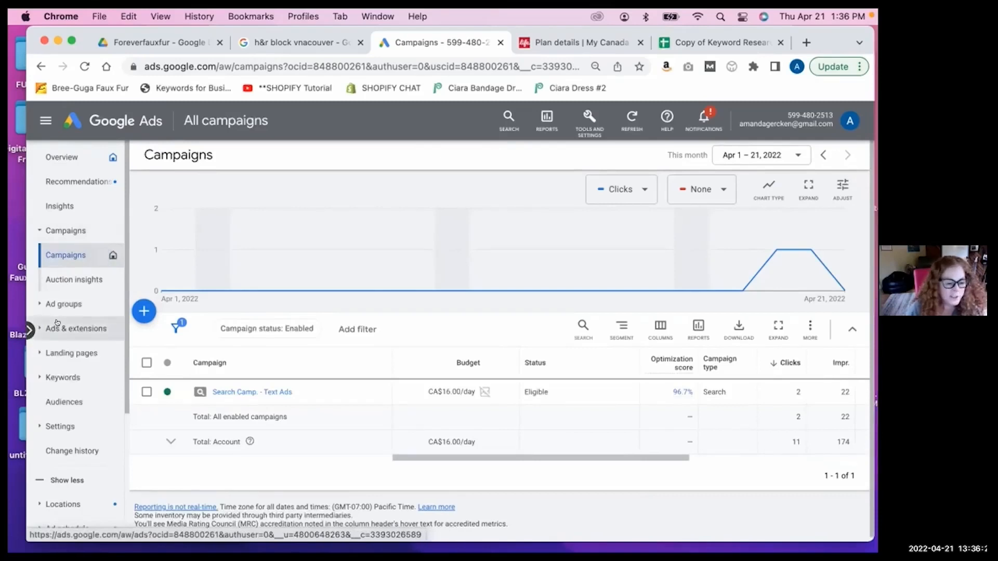
Open the Top Mechanic in Richmond responsive search ad for editing, review its final URL, display path and headline keywords, and close it without changes.
{"action": "left_click", "coordinate": [57, 323]}
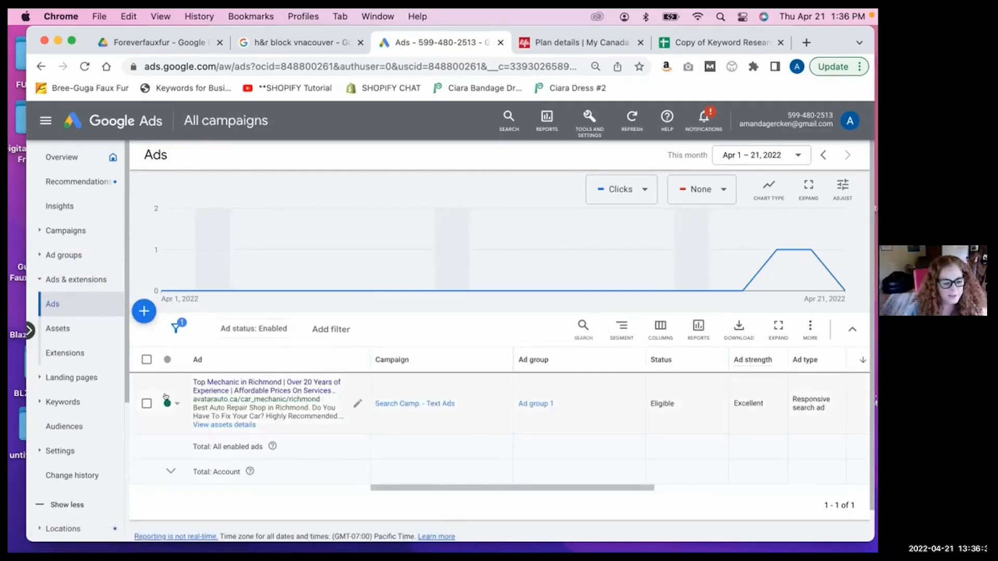
{"action": "left_click", "coordinate": [357, 403]}
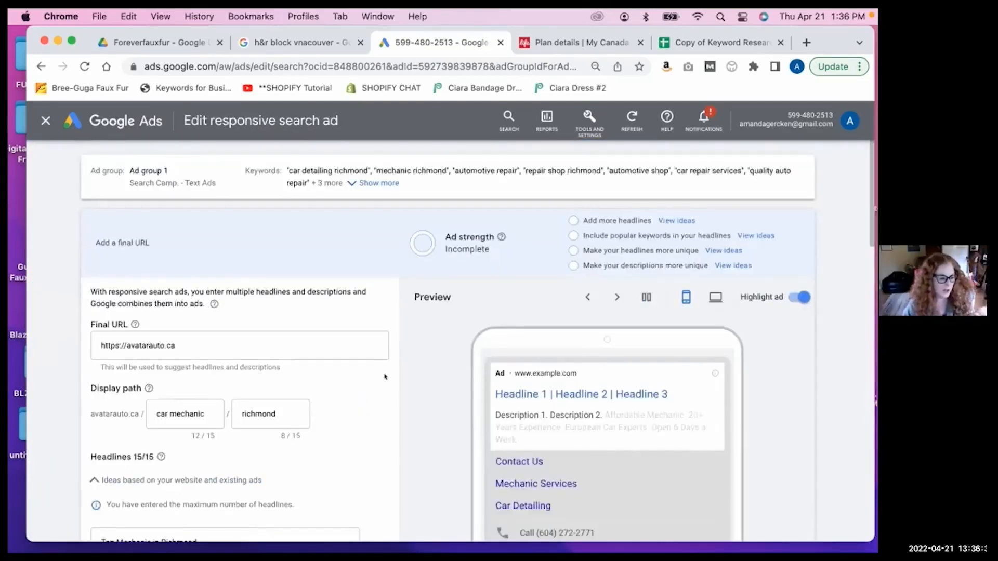
{"action": "scroll", "coordinate": [385, 377], "scroll_direction": "down", "scroll_amount": 1}
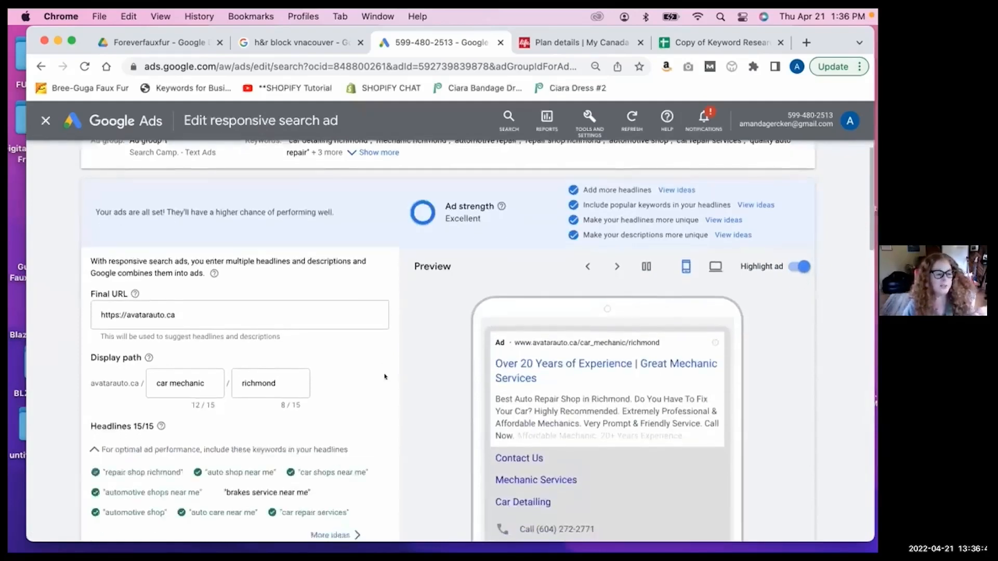
{"action": "scroll", "coordinate": [385, 377], "scroll_direction": "down", "scroll_amount": 1}
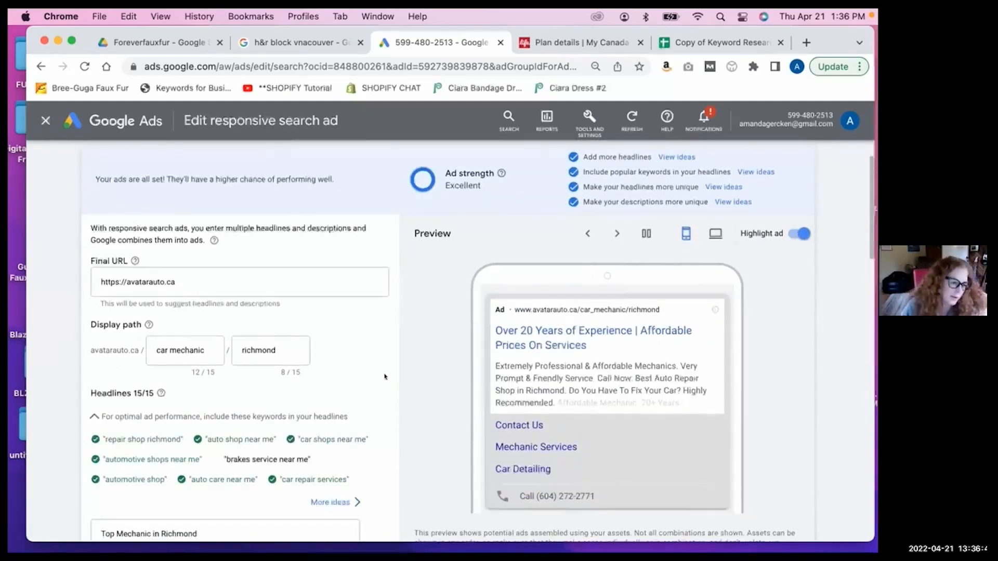
{"action": "scroll", "coordinate": [385, 377], "scroll_direction": "down", "scroll_amount": 1}
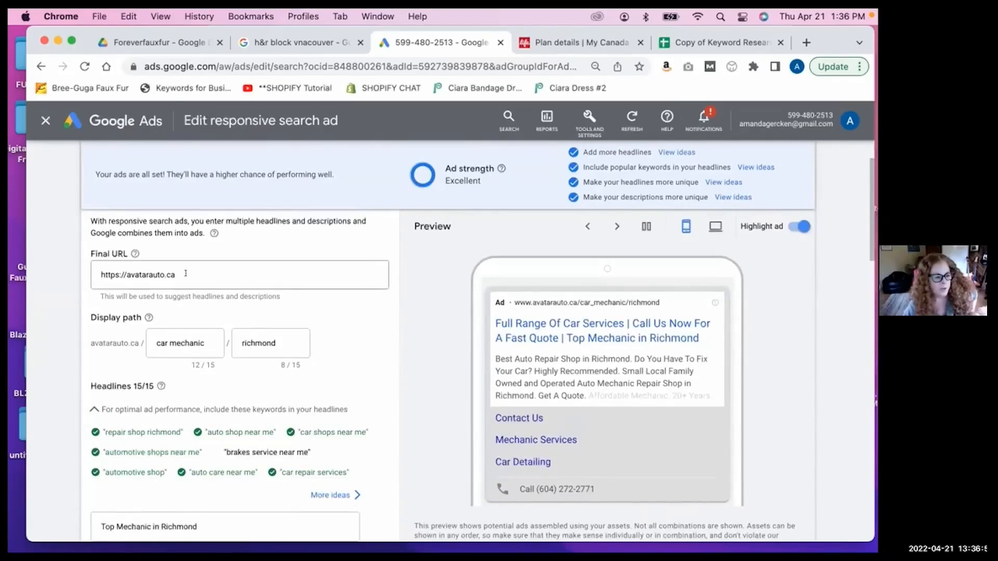
{"action": "left_click_drag", "start_coordinate": [186, 273], "coordinate": [67, 271]}
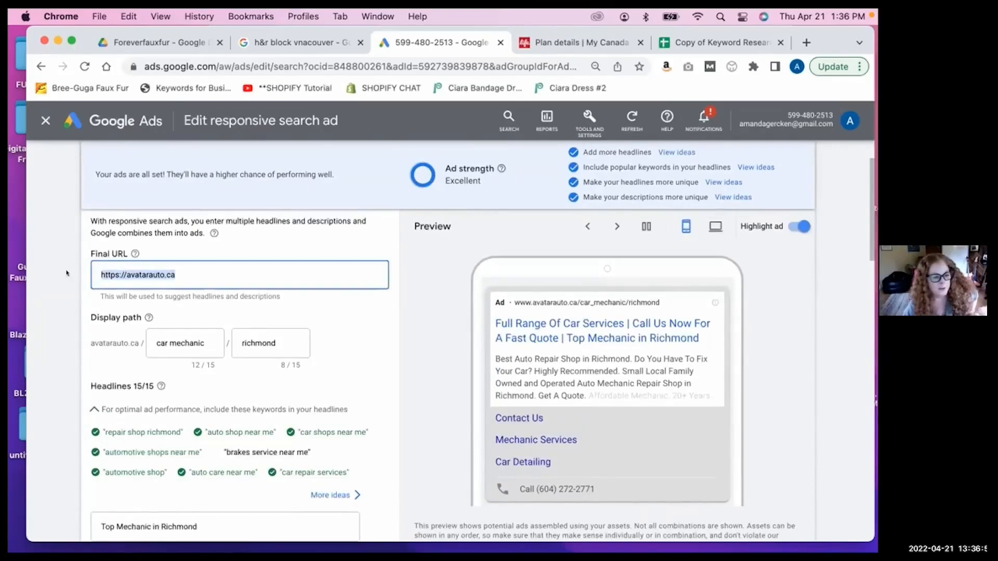
{"action": "left_click", "coordinate": [370, 319]}
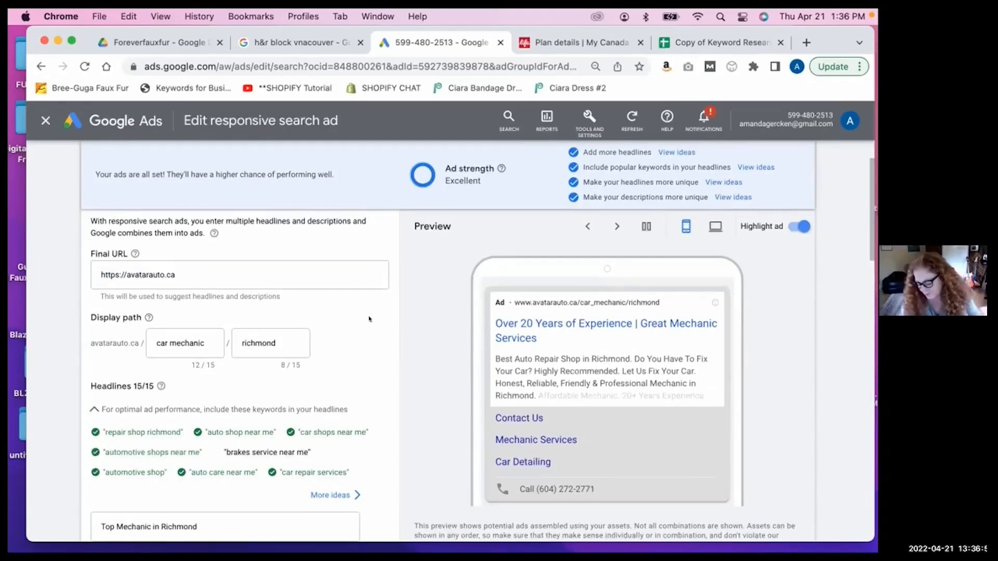
{"action": "scroll", "coordinate": [369, 319], "scroll_direction": "up", "scroll_amount": 3}
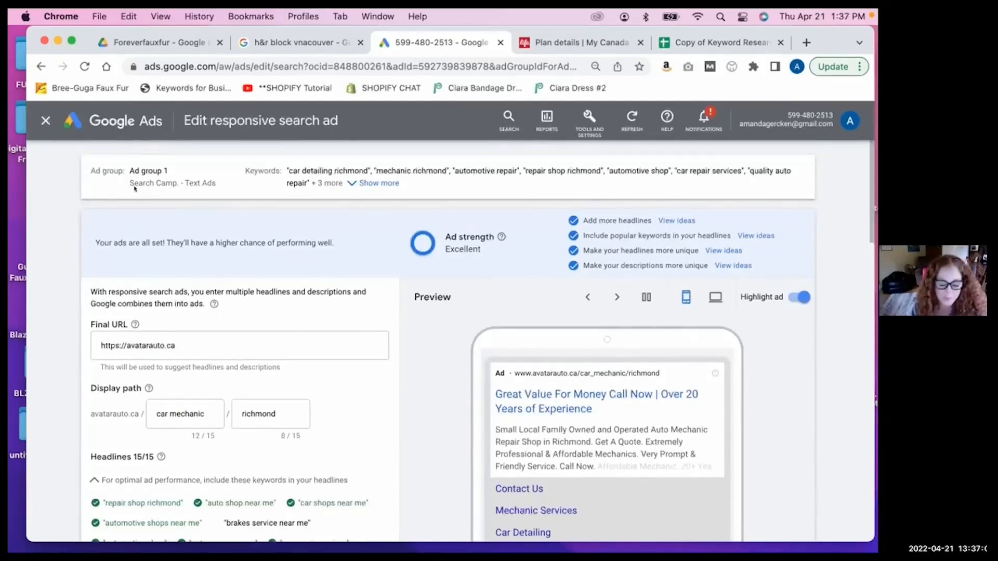
{"action": "left_click", "coordinate": [38, 123]}
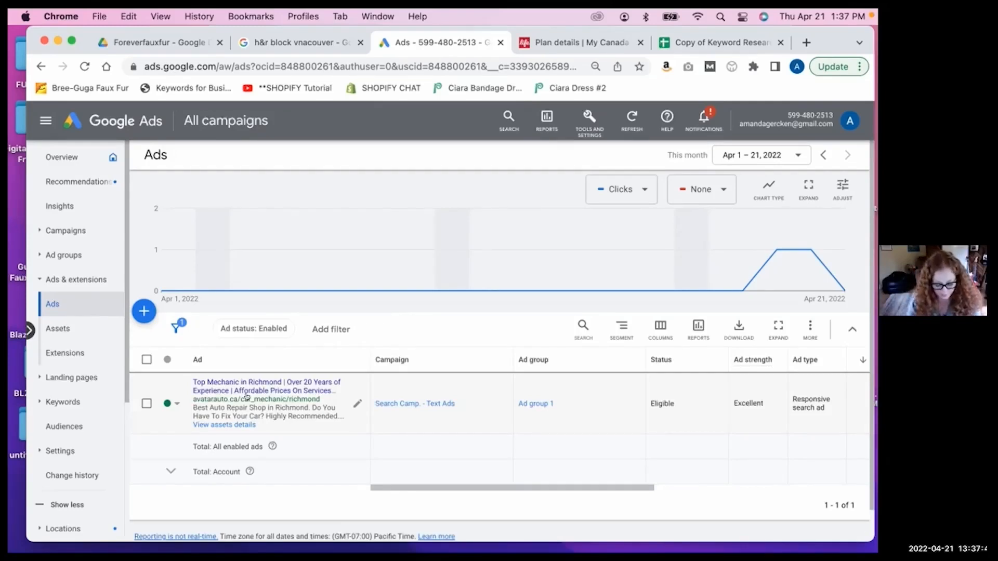
View the search keywords for all campaigns and review their match types, campaigns and ad groups.
{"action": "left_click", "coordinate": [61, 402]}
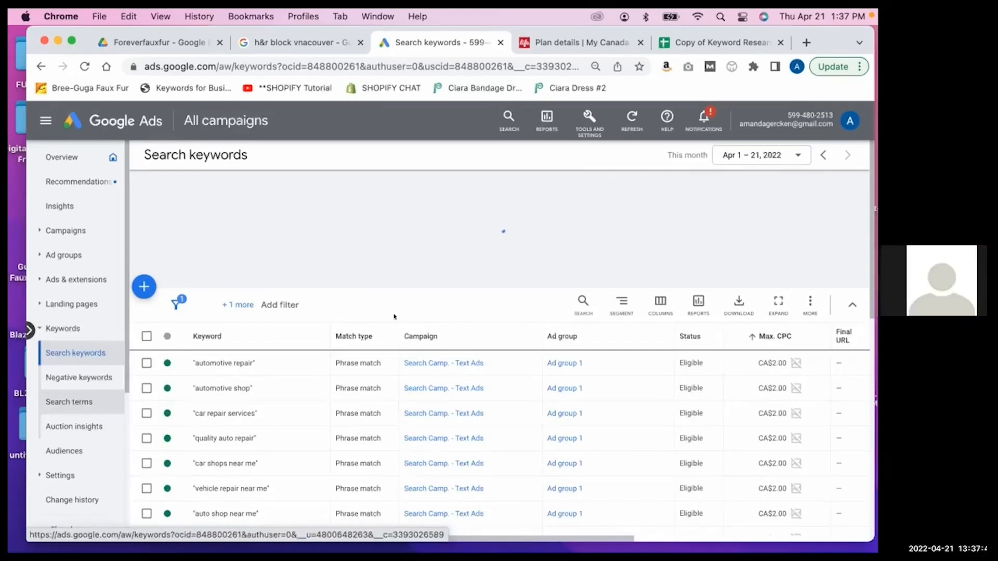
{"action": "scroll", "coordinate": [335, 267], "scroll_direction": "down", "scroll_amount": 3}
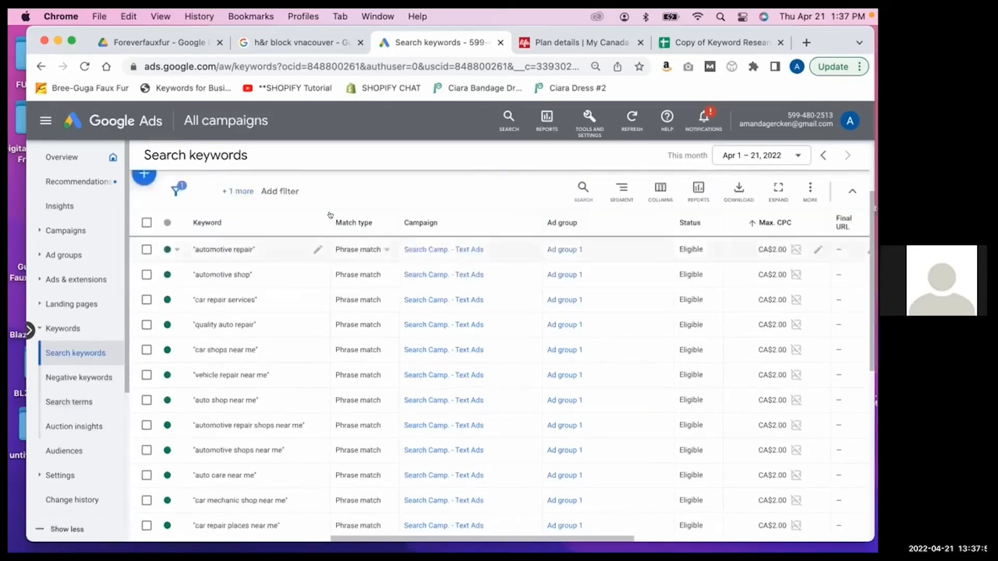